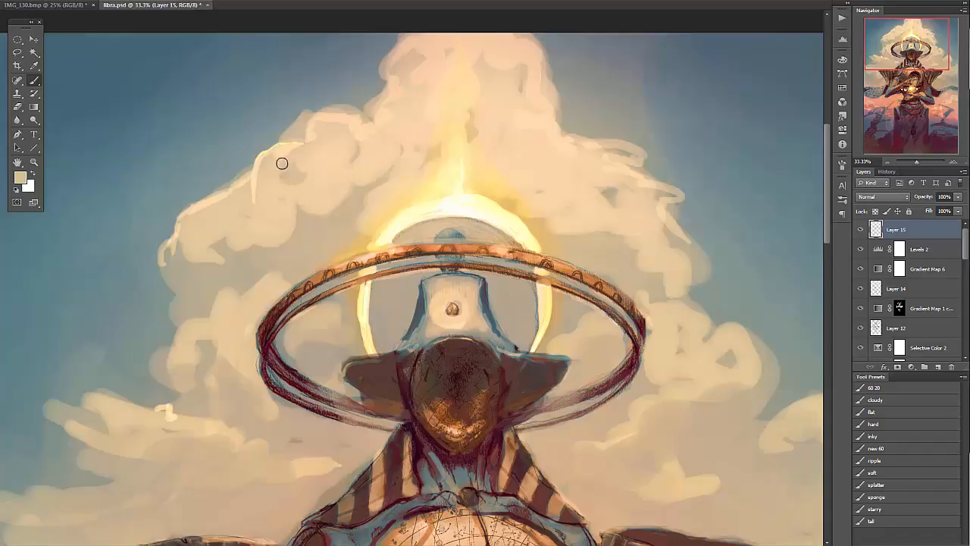
- Paint rounded billows along the outer edge of the cloud's left shoulder, using cream and beige tones sampled from the cloud
left_click(306, 188, "alt")
mouse_move(303, 187)
left_mouse_down()
mouse_move(329, 209)
mouse_move(302, 207)
left_mouse_up()
left_click(229, 242, "alt")
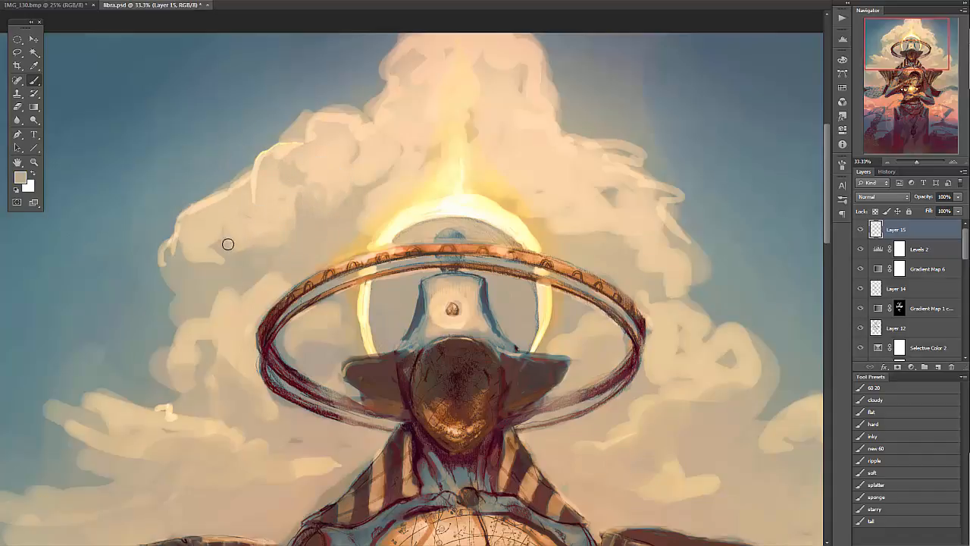
mouse_move(228, 244)
left_mouse_down()
mouse_move(177, 242)
mouse_move(205, 199)
mouse_move(180, 218)
mouse_move(177, 233)
mouse_move(176, 226)
mouse_move(207, 206)
mouse_move(204, 197)
mouse_move(244, 187)
mouse_move(235, 200)
mouse_move(252, 169)
left_mouse_up()
left_click(245, 244, "alt")
left_click(177, 241, "alt")
left_click(205, 203, "alt")
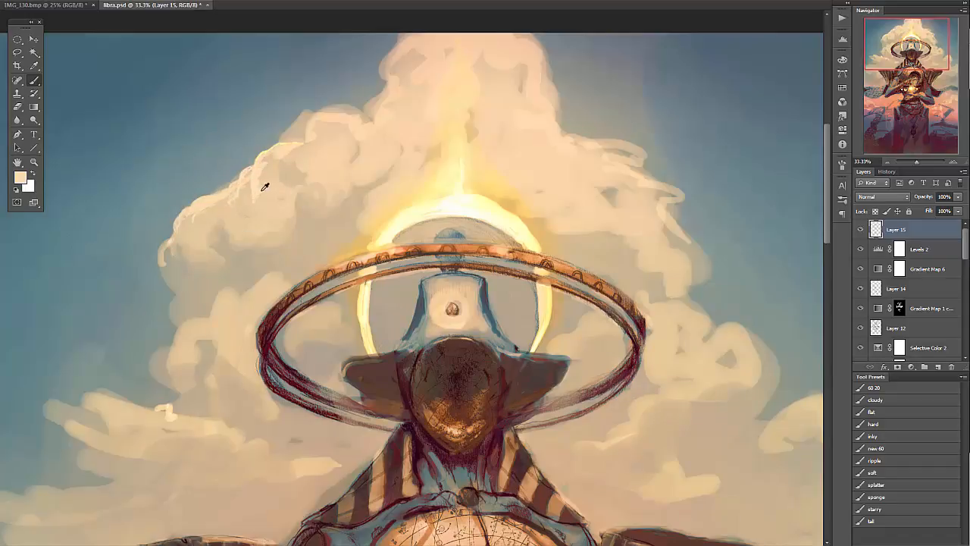
left_click(265, 231, "alt")
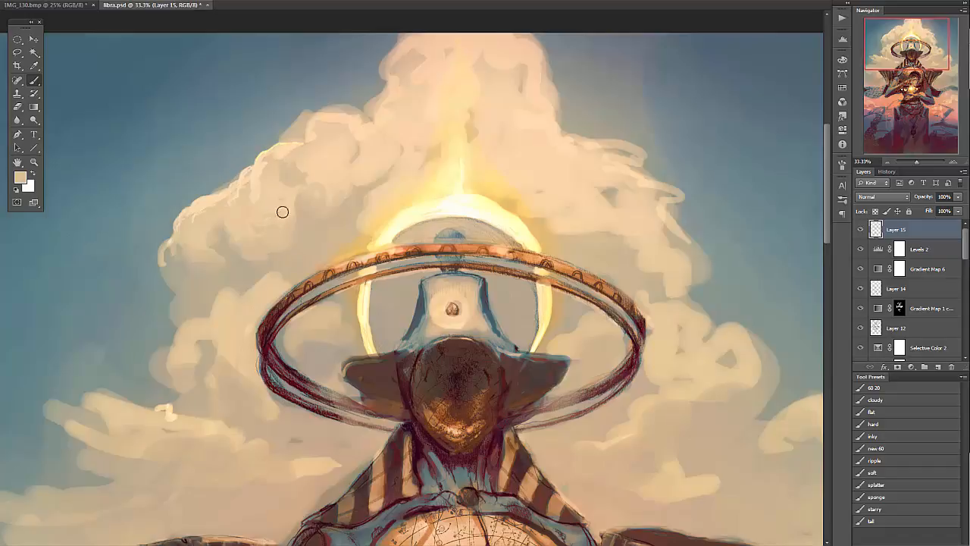
- Blend sampled mid-tones and shadows into the lowest puffs at the far-left end of the cloud's left shoulder
left_click(214, 245, "alt")
left_click_drag(215, 245, 228, 242)
left_click(209, 232, "alt")
left_click(218, 229, "alt")
left_click(212, 232, "alt")
left_click(204, 226, "alt")
left_click(228, 248, "alt")
left_click(166, 270, "alt")
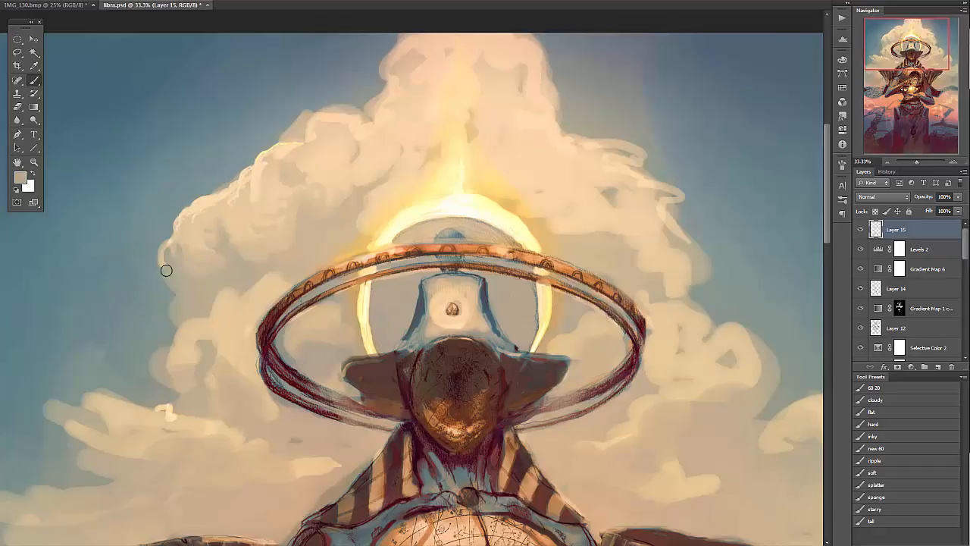
- Round off the tall puff at the top of the cloud's left shoulder with sampled light peach tones
left_click(334, 113, "alt")
left_click(325, 107, "alt")
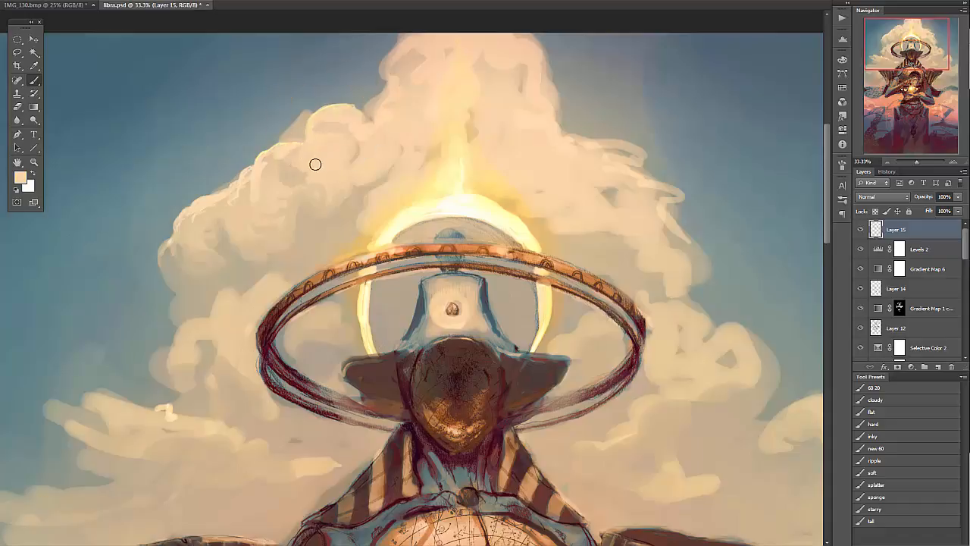
left_click(341, 136, "alt")
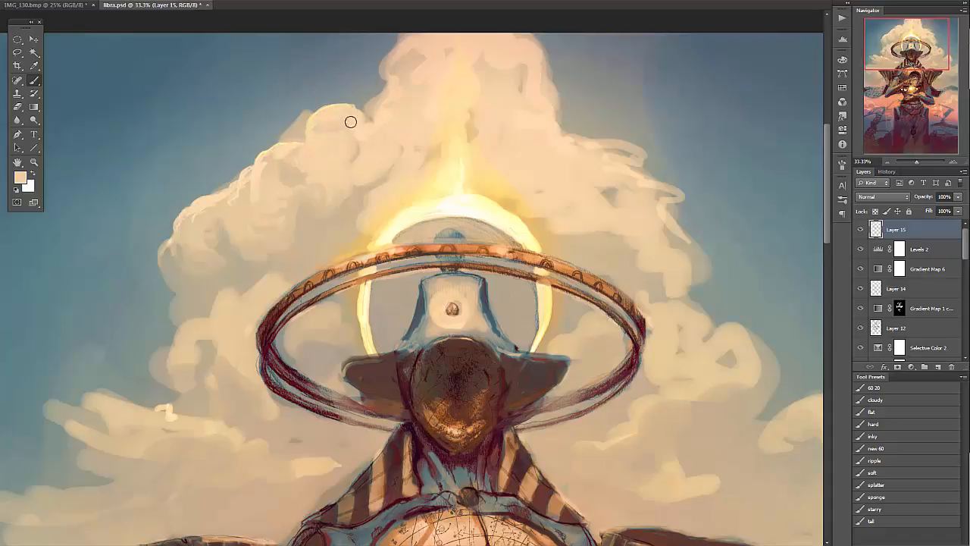
left_click(364, 177, "alt")
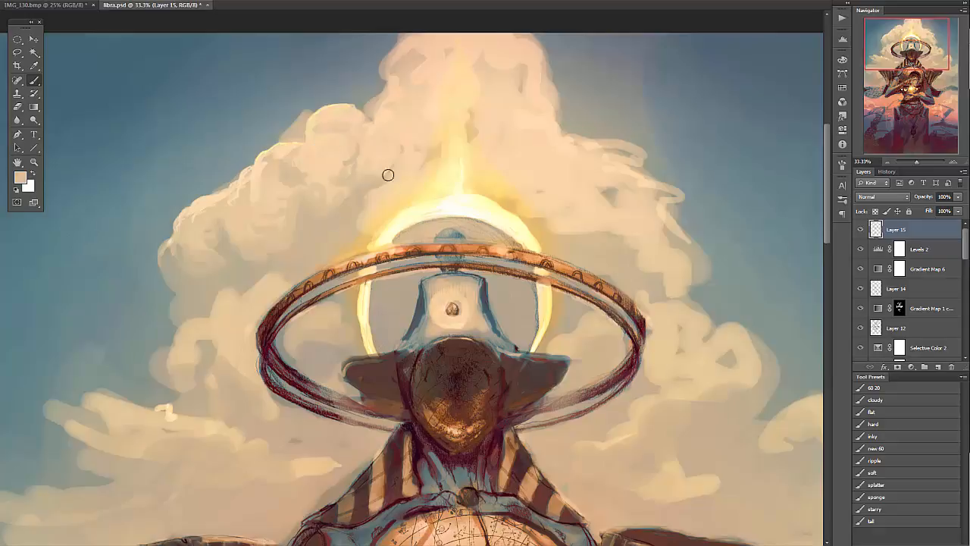
- Blend the cloud beside the central column and paint pale yellow highlights along the crest of the left shoulder's tall puff
left_click(376, 138, "alt")
left_click(450, 47, "alt")
left_click(410, 51, "alt")
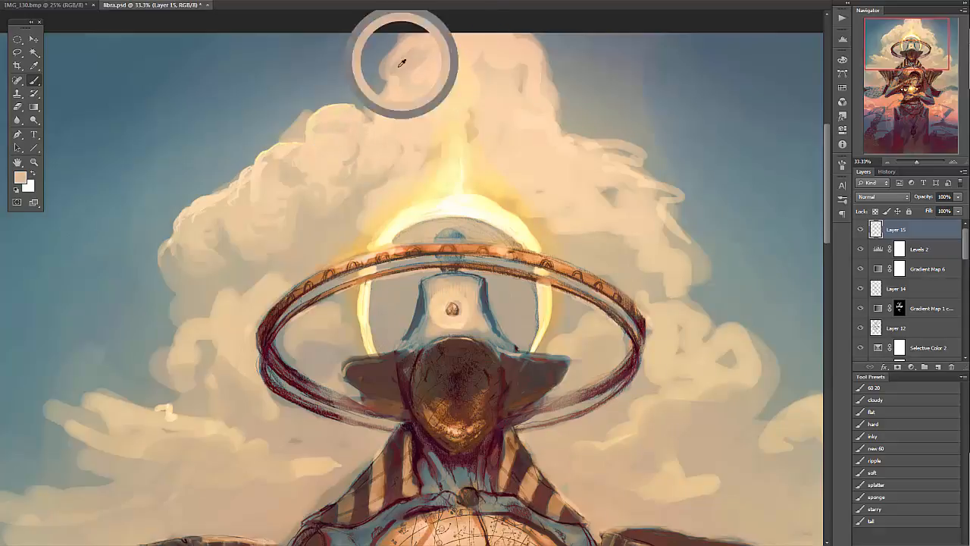
left_click(318, 104, "alt")
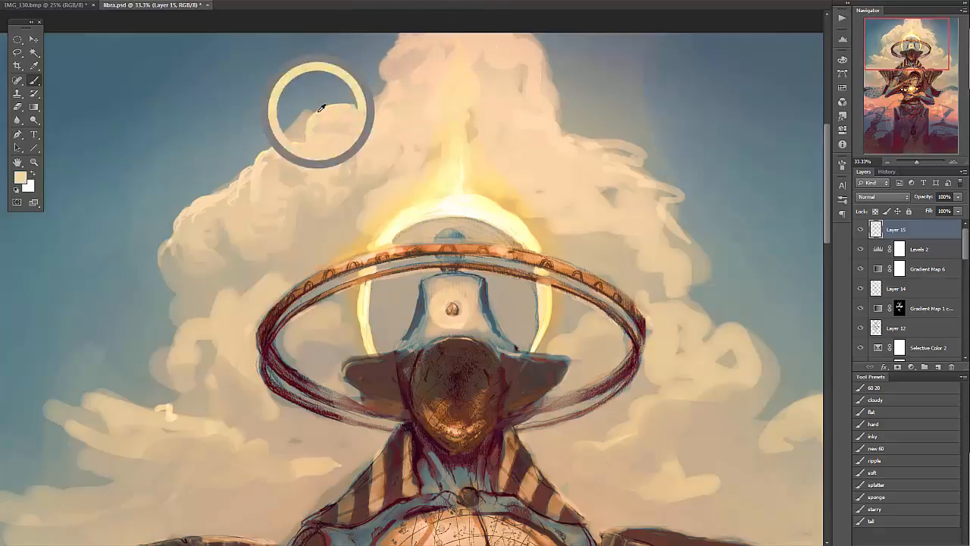
mouse_move(318, 103)
left_mouse_down()
mouse_move(344, 98)
mouse_move(355, 107)
mouse_move(346, 100)
left_mouse_up()
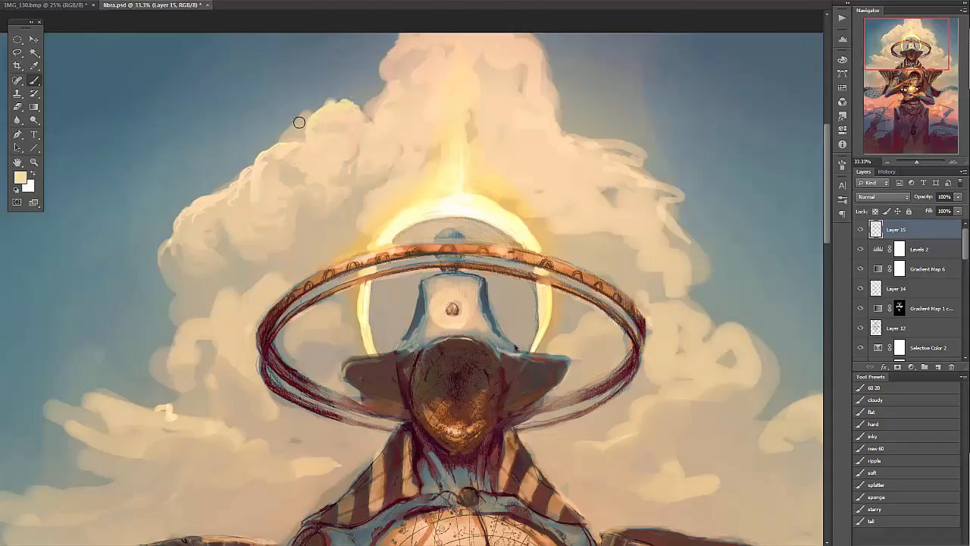
- Paint small puffs on the slope just left of the tall puff, using colors sampled from its edge
mouse_move(281, 138)
left_mouse_down()
mouse_move(314, 114)
mouse_move(277, 134)
mouse_move(326, 132)
left_mouse_up()
left_click(305, 114, "alt")
left_click(306, 115, "alt")
left_click(278, 134, "alt")
left_click(291, 141, "alt")
- Model the inner folds and underside of the left cloud mass above the ring with sampled light and shadow tones
left_click(251, 260, "alt")
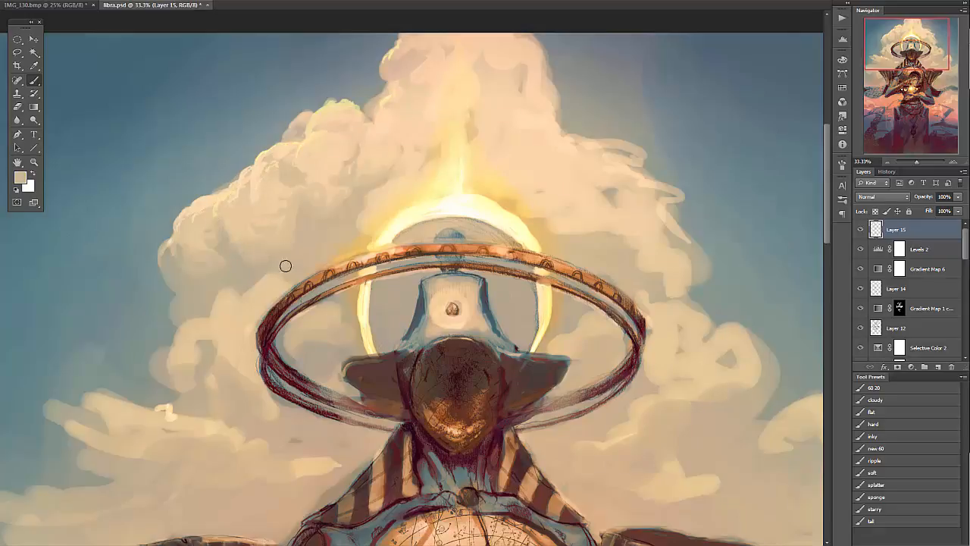
left_click(261, 232, "alt")
left_click(266, 183, "alt")
left_click_drag(256, 207, 245, 222)
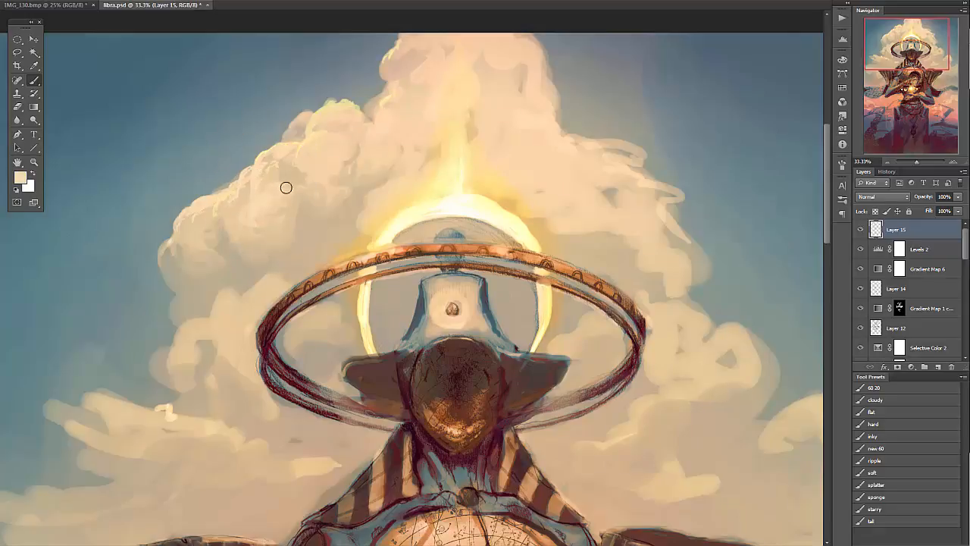
left_click(285, 221, "alt")
left_click(236, 235, "alt")
left_click_drag(262, 259, 232, 240)
left_click(252, 245, "alt")
- Define the separate cloud billow outside the ring's left end with sampled cream highlights and beige shading
left_click(232, 308, "alt")
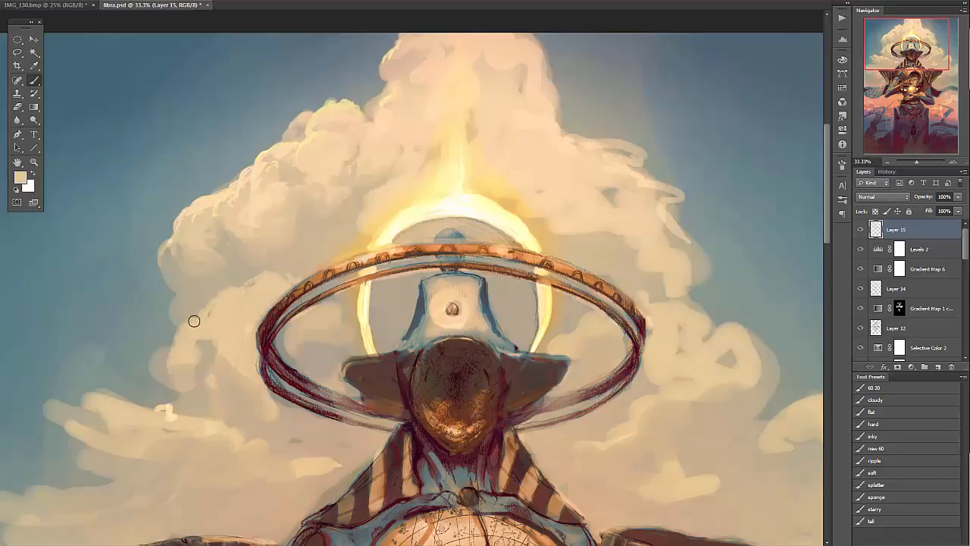
left_click(197, 357, "alt")
left_click(209, 348, "alt")
mouse_move(214, 333)
left_mouse_down()
mouse_move(232, 342)
mouse_move(221, 353)
left_mouse_up()
left_click(218, 341, "alt")
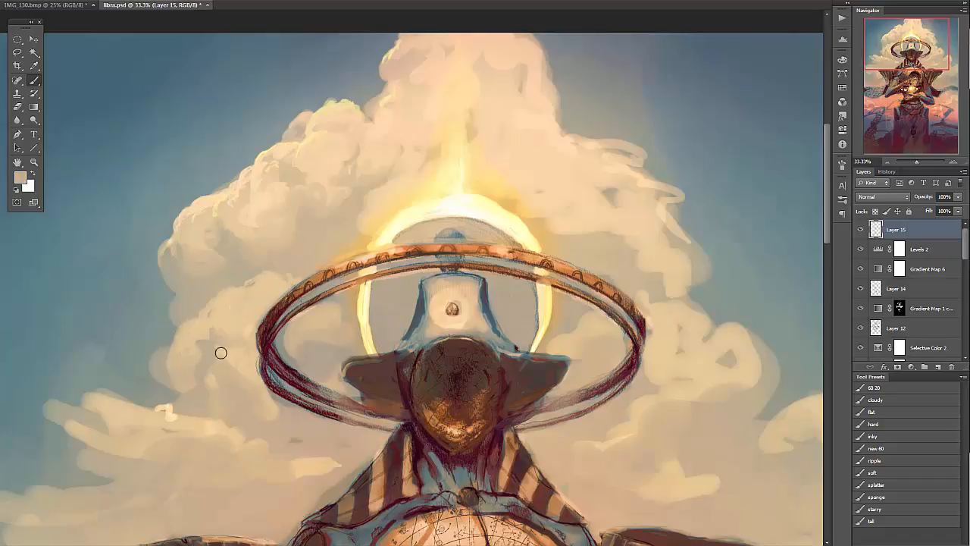
- Soften the cloud seen inside the ring's left half and just above the ring with sampled beige tones
left_click(288, 355, "alt")
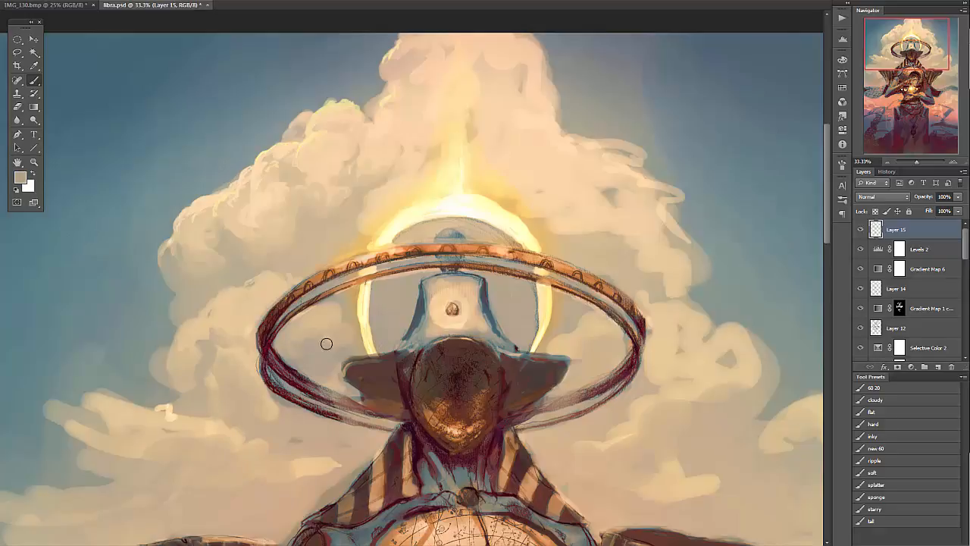
left_click(302, 318, "alt")
left_click_drag(282, 317, 317, 291)
left_click(270, 334, "alt")
left_click(315, 245, "alt")
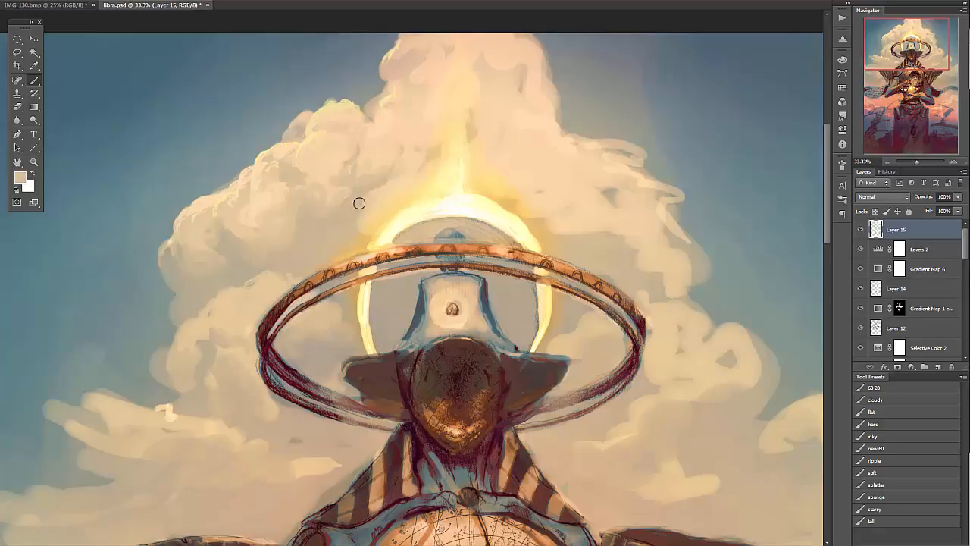
- Paint puffs and soft folds across the upper part of the central cloud column, including its right edge, in sampled peach tones
left_click(475, 133, "alt")
left_click_drag(476, 107, 477, 96)
left_click(503, 71, "alt")
left_click(460, 143, "alt")
left_click(520, 87, "alt")
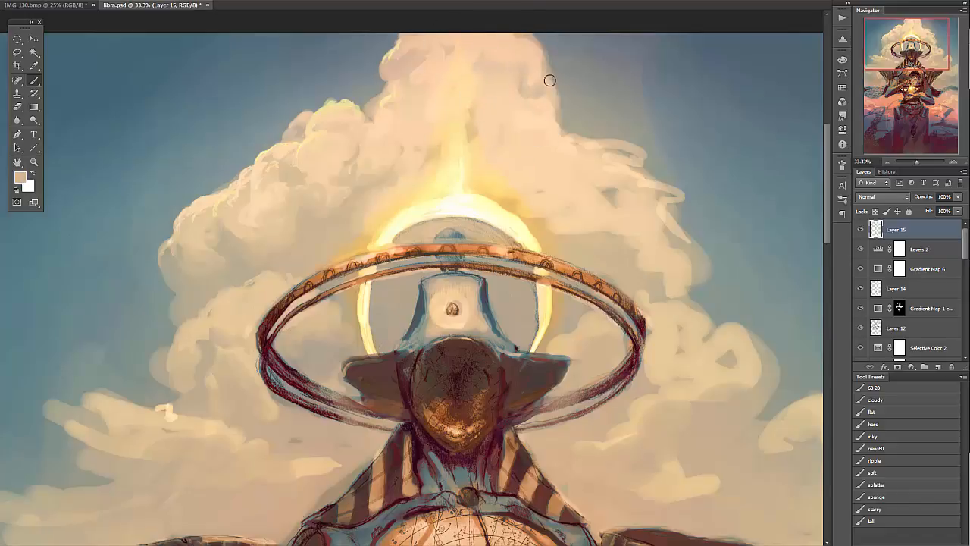
left_click(540, 82, "alt")
left_click_drag(541, 42, 548, 54)
left_click(453, 51, "alt")
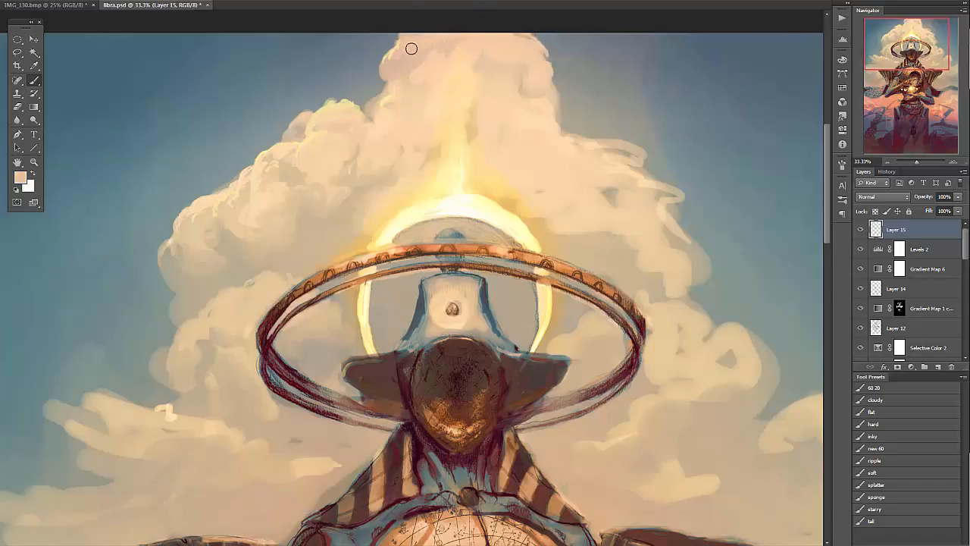
left_click(453, 55, "alt")
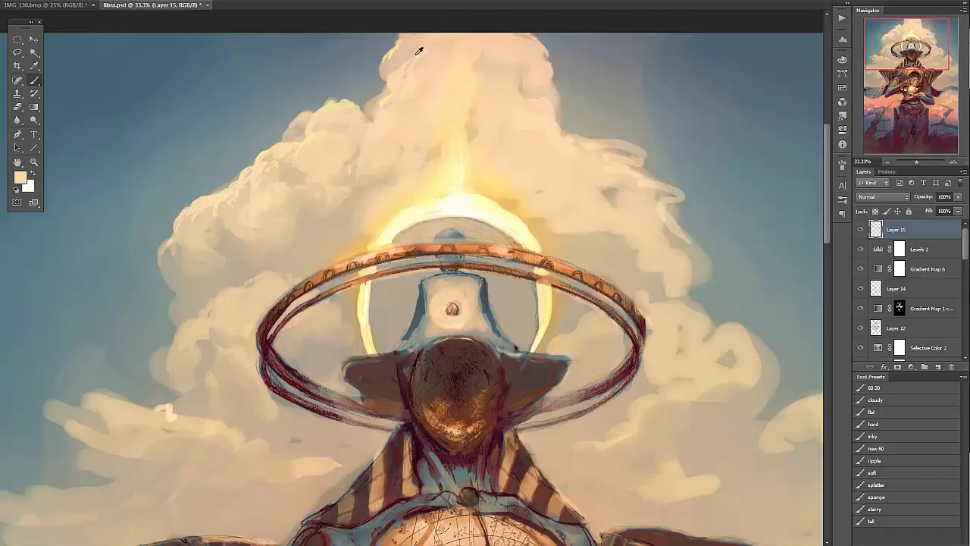
- Shape the central column's left edge and blend its base into the left cloud mass above the halo
left_click_drag(389, 98, 379, 106)
left_click(366, 181, "alt")
left_click_drag(394, 175, 403, 181)
left_click(383, 159, "alt")
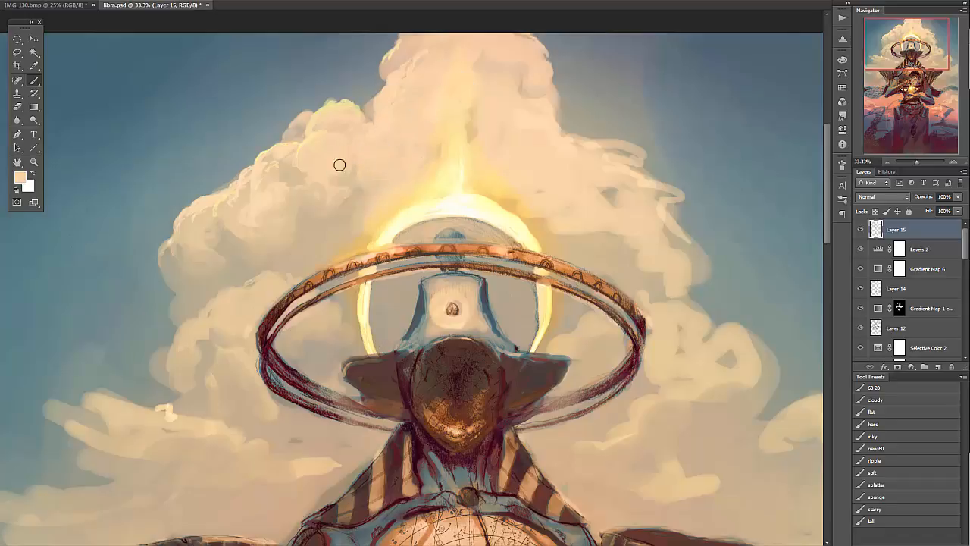
- Replace the rough strokes along the upper edge of the cloud's right shoulder with rounded puffs in sampled cream tones
left_click(613, 187, "alt")
left_click(631, 179, "alt")
left_click(603, 191, "alt")
left_click(628, 154, "alt")
mouse_move(640, 161)
left_mouse_down()
mouse_move(636, 146)
mouse_move(600, 137)
left_mouse_up()
left_click(623, 154, "alt")
left_click(611, 139, "alt")
left_click(573, 141, "alt")
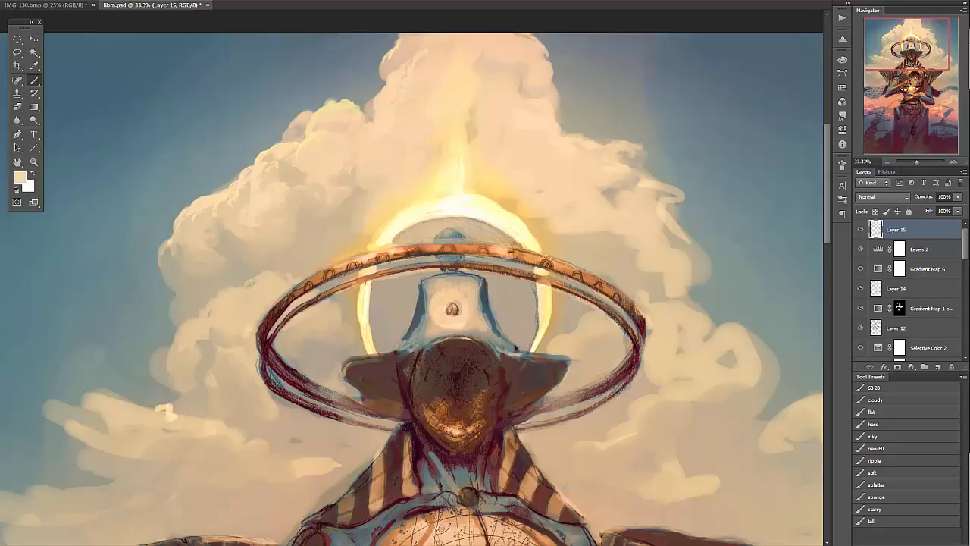
- Break up the outer edge of the right shoulder into shaded puffs with sampled light and grey-beige tones
left_click(673, 198, "alt")
left_click(664, 195, "alt")
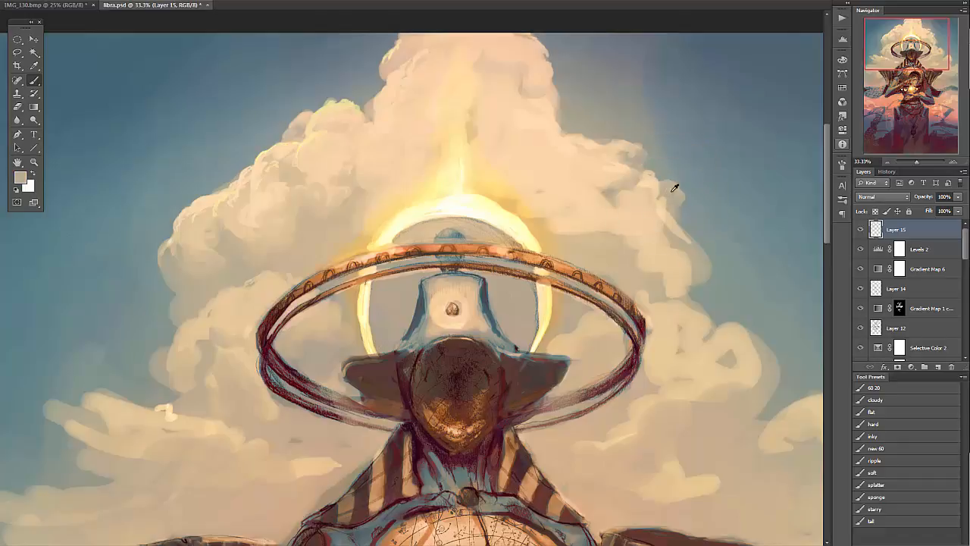
left_click(653, 221, "alt")
- Refine the top of the central cloud column and blend the junction between its left edge and the tall left puff
mouse_move(546, 48)
left_mouse_down()
mouse_move(532, 88)
mouse_move(526, 39)
left_mouse_up()
left_click(424, 67, "alt")
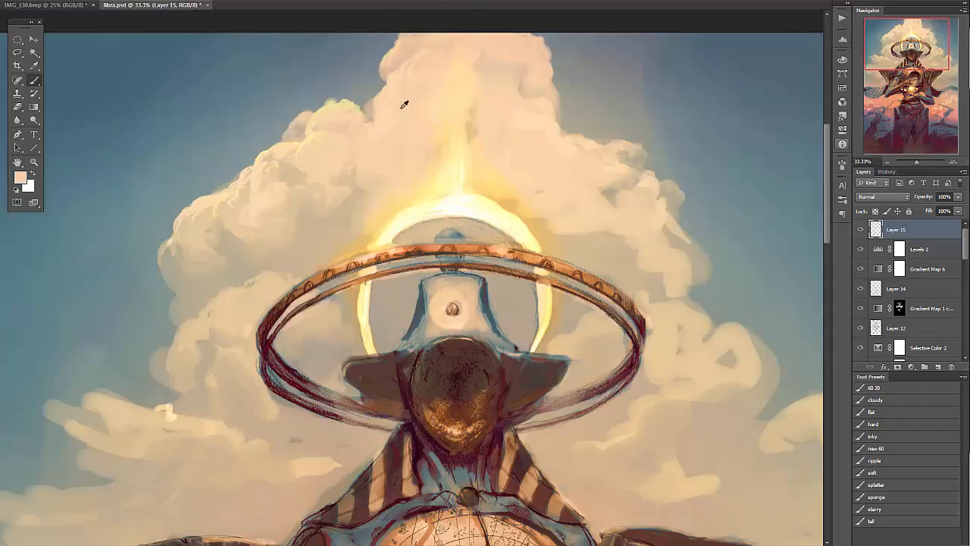
left_click(372, 115, "alt")
left_click(394, 116, "alt")
left_click_drag(371, 111, 384, 91)
left_click(372, 121, "alt")
left_click(390, 123, "alt")
left_click(380, 125, "alt")
left_click(340, 117, "alt")
- Blend the cloud around the light beam and add small puffs along the central column's right edge
left_click(524, 91, "alt")
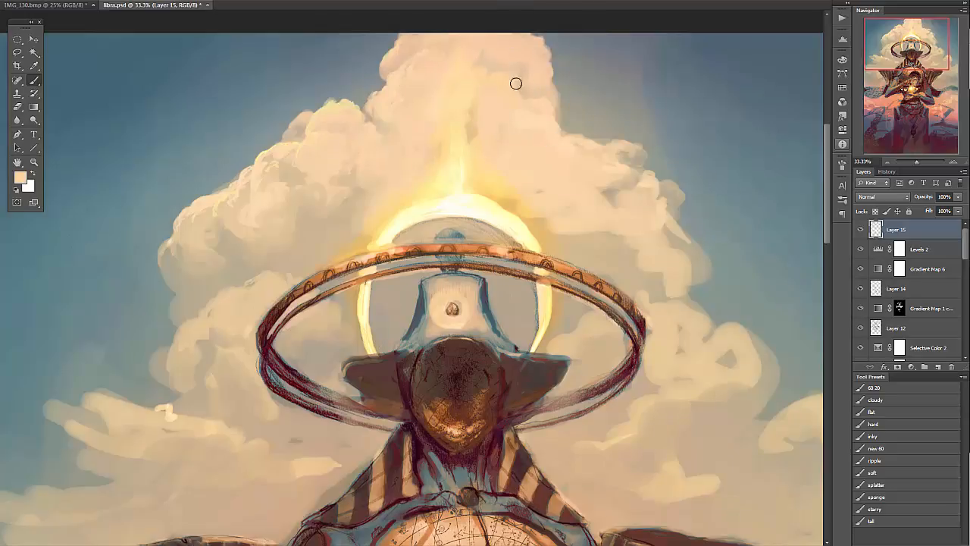
left_click(467, 124, "alt")
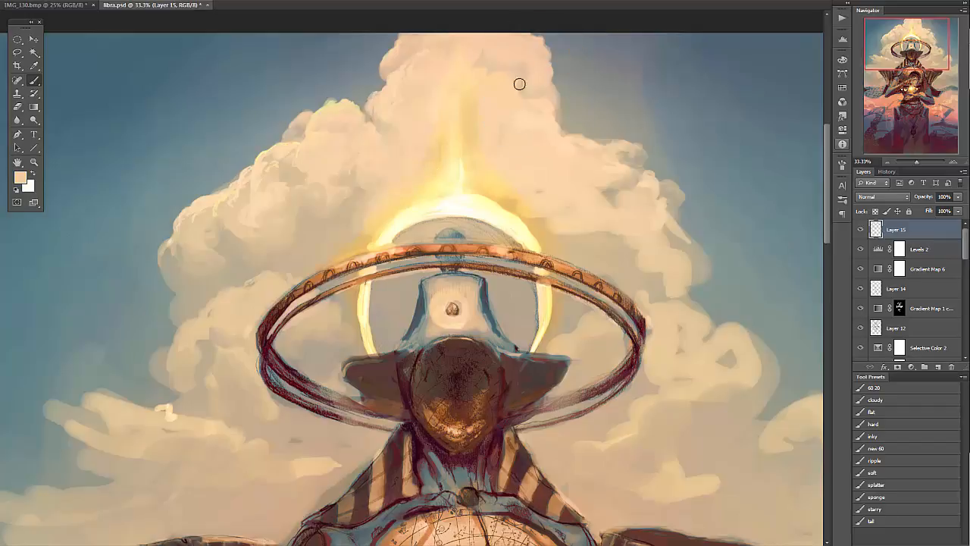
left_click(557, 95, "alt")
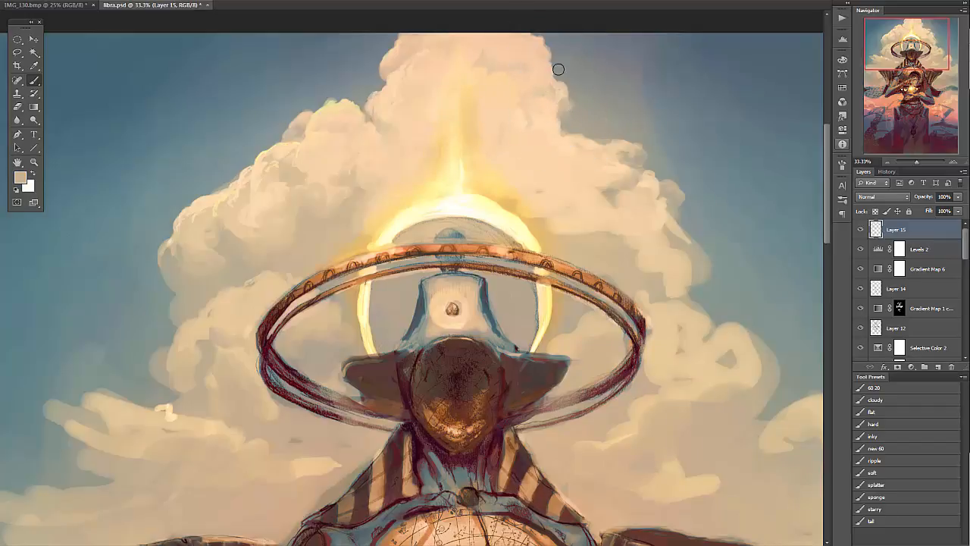
left_click(491, 40, "alt")
left_click(475, 62, "alt")
- Smooth the folds inside the cloud's right shoulder and the area beside the halo's upper-right curve with sampled tones
left_click(605, 206, "alt")
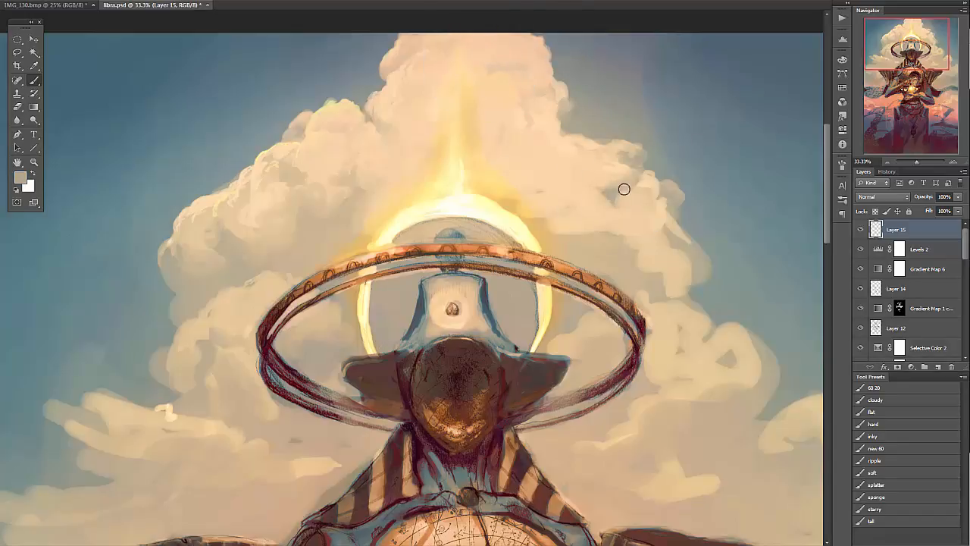
left_click(629, 189, "alt")
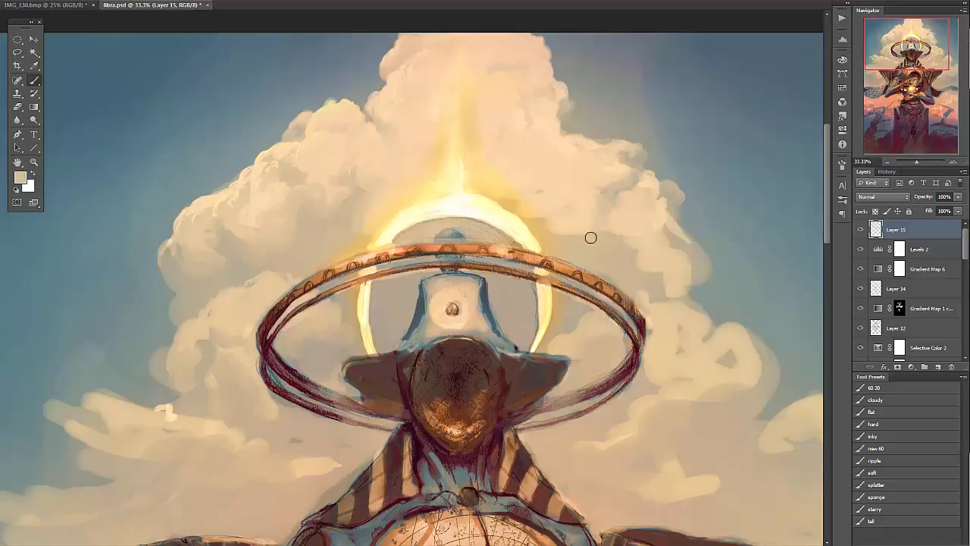
left_click(545, 190, "alt")
left_click(535, 226, "alt")
left_click(492, 195, "alt")
- Strengthen the halo's left curve and the warm glow where it crosses the ring, using sampled pale yellow and golden tones
left_click(384, 235, "alt")
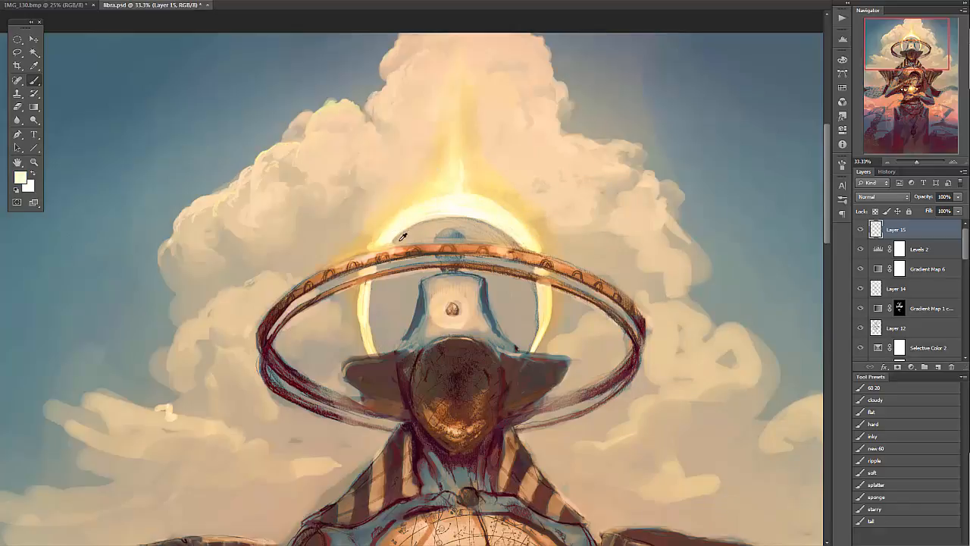
left_click(376, 242, "alt")
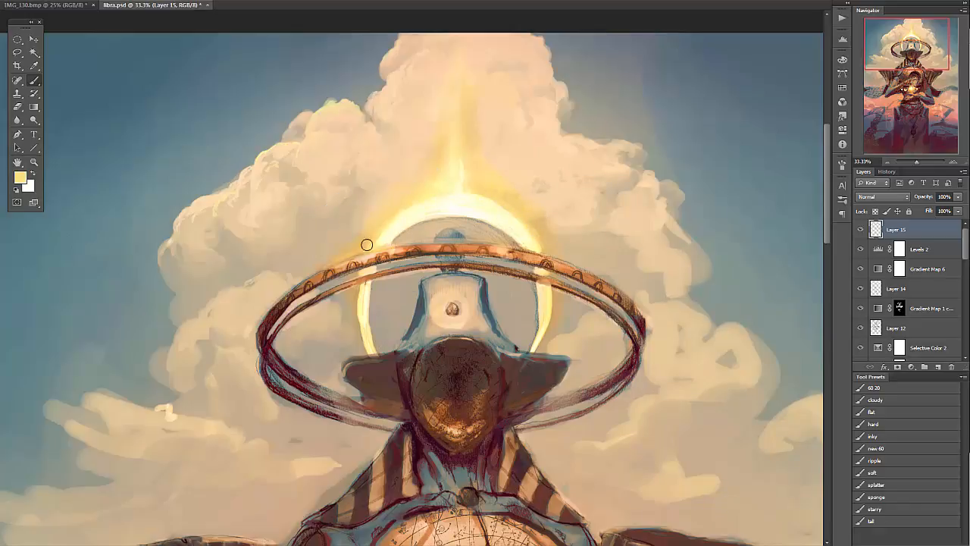
left_click(367, 290, "alt")
left_click(360, 265, "alt")
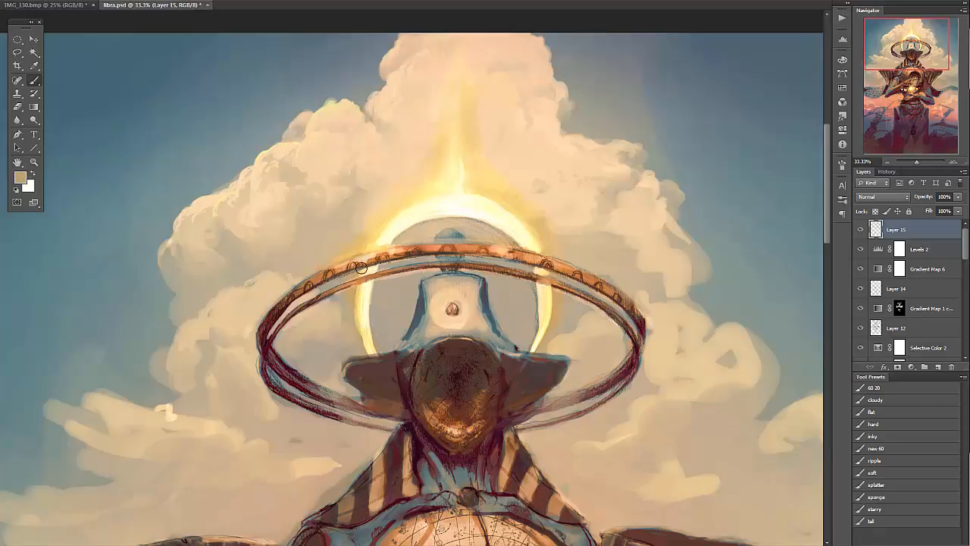
left_click(361, 253, "alt")
left_click(331, 257, "alt")
left_click(381, 244, "alt")
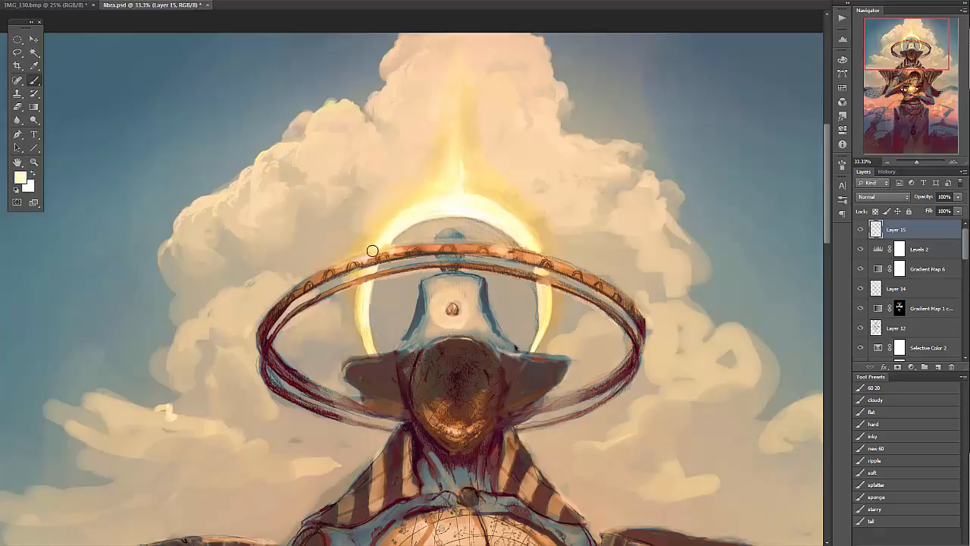
- Shade the lower part of the right cloud mass outside the ring with sampled beige tones to form soft billows
left_click(605, 232, "alt")
left_click(652, 277, "alt")
mouse_move(653, 278)
left_mouse_down()
mouse_move(677, 293)
mouse_move(683, 250)
mouse_move(667, 295)
left_mouse_up()
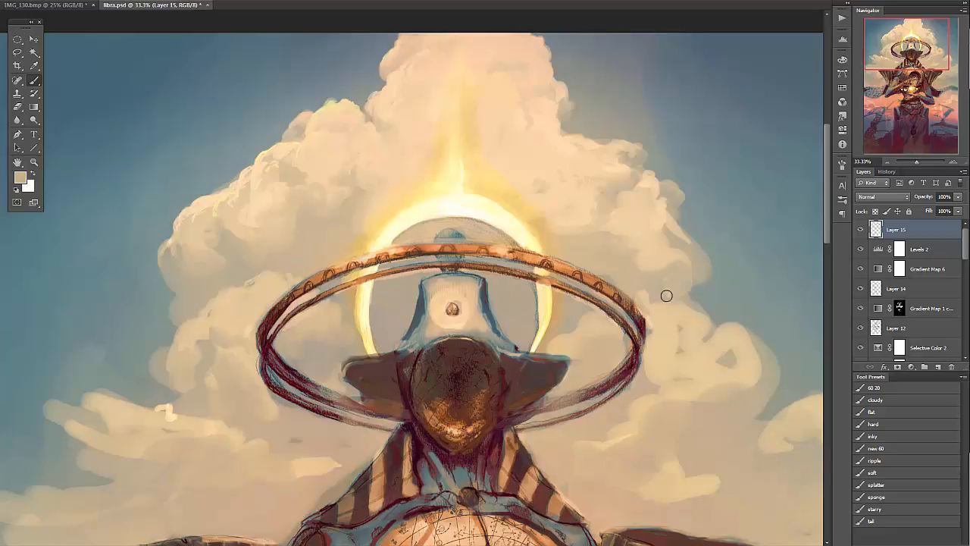
left_click(708, 277, "alt")
left_click(678, 265, "alt")
left_click(669, 269, "alt")
left_click(664, 269, "alt")
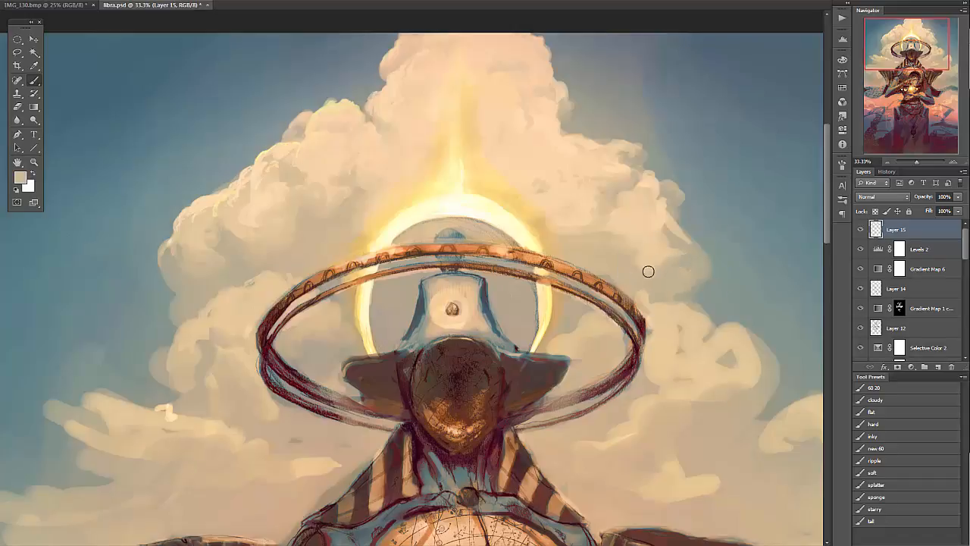
- Add sampled peach and cream touches to the puffs along the crest of the cloud's right shoulder
left_click(669, 213, "alt")
left_click(602, 143, "alt")
left_click(615, 144, "alt")
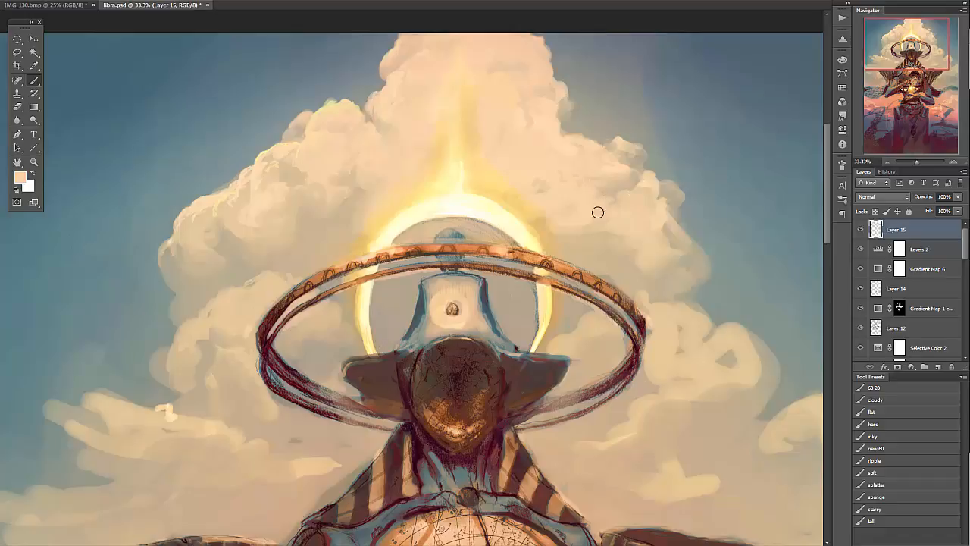
- Refine the outer puffs of the cloud's right shoulder with small strokes of sampled peach and beige
left_click(612, 254, "alt")
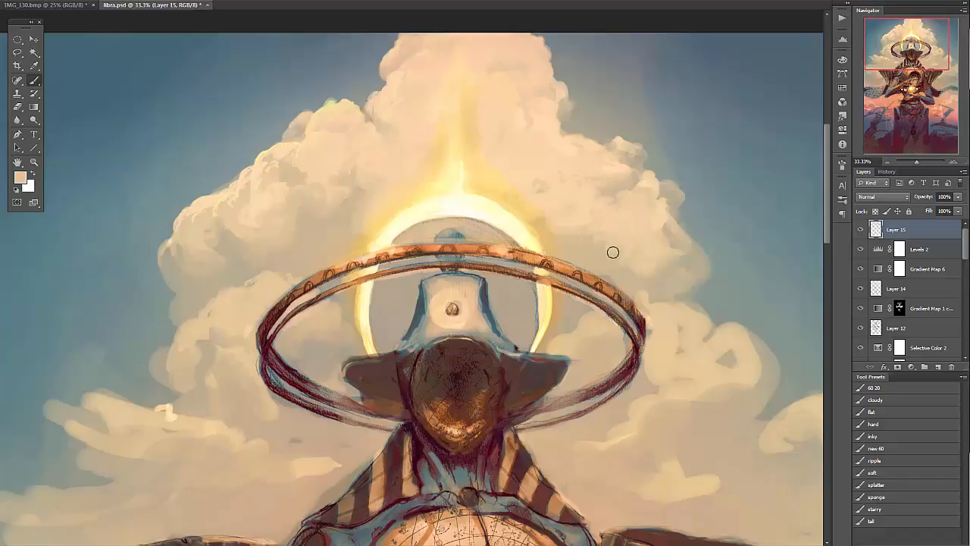
left_click(671, 262, "alt")
left_click(669, 188, "alt")
left_click(675, 194, "alt")
mouse_move(676, 191)
left_mouse_down()
mouse_move(654, 195)
mouse_move(654, 184)
left_mouse_up()
left_click(615, 196, "alt")
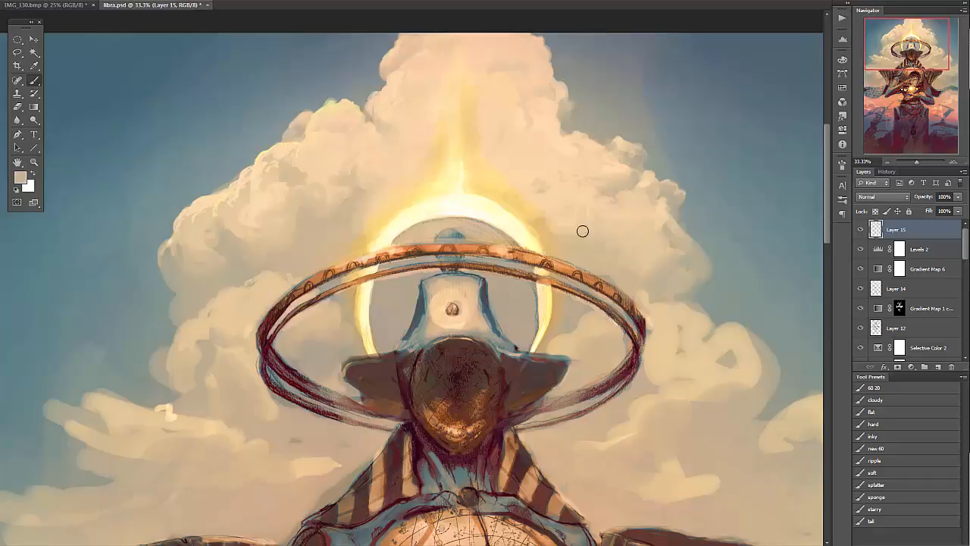
- Model the billows between the halo's upper-right glow and the right shoulder's crest with sampled cream and warm tones
left_click(530, 218, "alt")
left_click(540, 149, "alt")
left_click(628, 250, "alt")
left_click(621, 195, "alt")
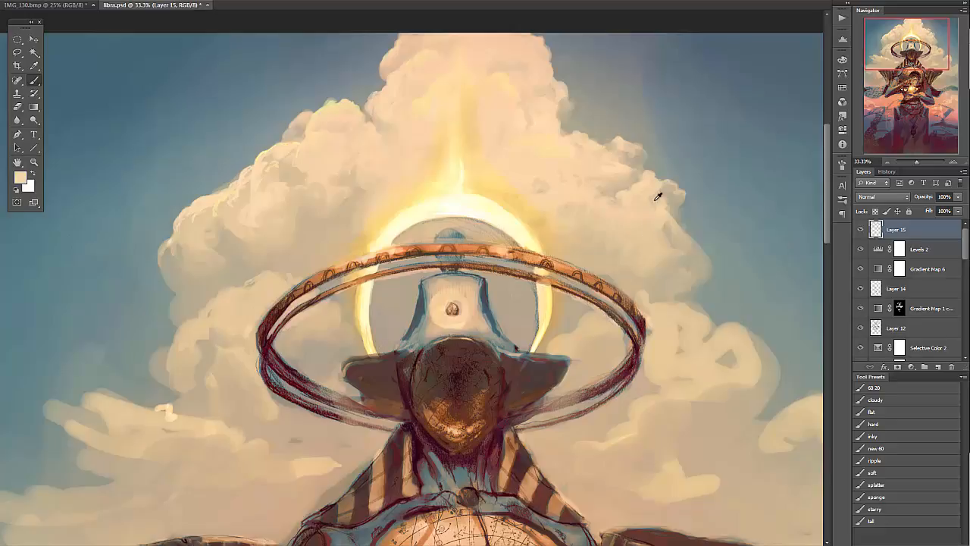
left_click(656, 200, "alt")
left_click(641, 190, "alt")
- Round off the puffs at the right shoulder's outermost tip and shade their undersides with sampled cream and beige
left_click_drag(690, 237, 705, 262)
left_click(688, 238, "alt")
left_click(690, 242, "alt")
left_click(658, 253, "alt")
left_click(662, 236, "alt")
left_click(666, 233, "alt")
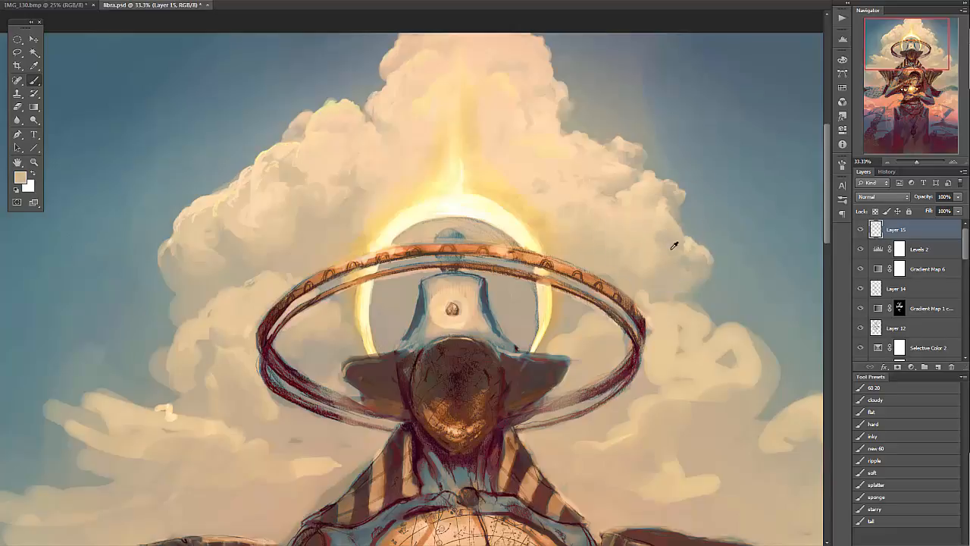
left_click(686, 264, "alt")
left_click(674, 291, "alt")
left_click(667, 283, "alt")
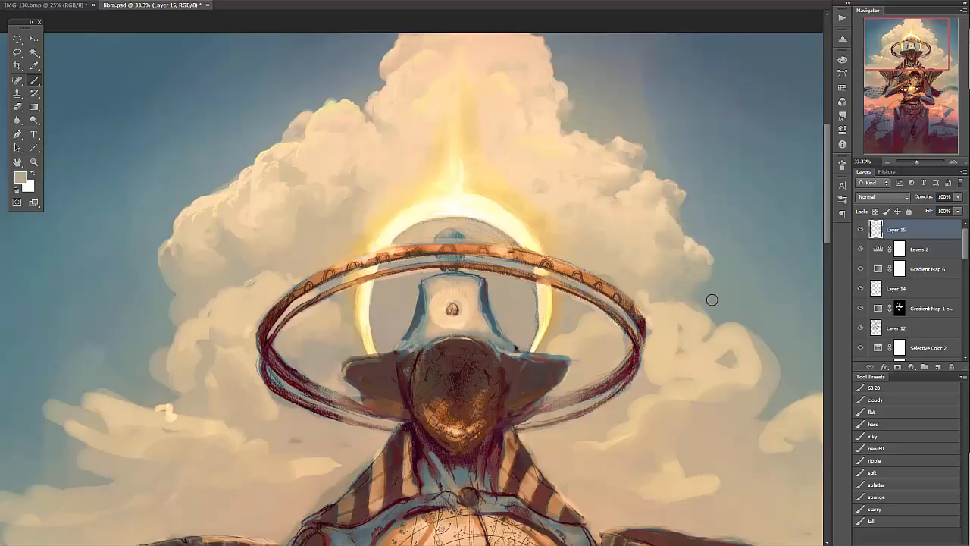
- Shape the billows of the lower right cloud mass next to the ring's outer edge with sampled tones
left_click_drag(712, 299, 681, 231)
left_click(628, 155, "alt")
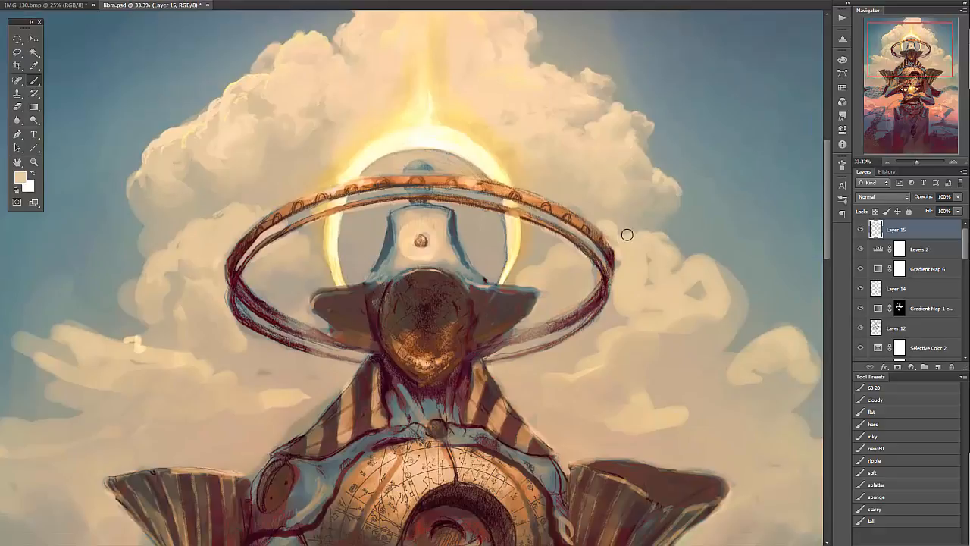
left_click_drag(571, 207, 593, 217)
left_click(564, 199, "alt")
left_click(648, 262, "alt")
left_click(646, 262, "alt")
mouse_move(646, 262)
left_mouse_down()
mouse_move(675, 268)
mouse_move(669, 238)
mouse_move(633, 269)
left_mouse_up()
- Paint over the rough loop in the lower right cloud mass and round its outer contour with sampled beige and cream
left_click(671, 270, "alt")
mouse_move(711, 300)
left_mouse_down()
mouse_move(664, 309)
mouse_move(694, 302)
mouse_move(673, 310)
mouse_move(712, 316)
mouse_move(678, 292)
mouse_move(720, 279)
mouse_move(679, 287)
left_mouse_up()
mouse_move(724, 270)
left_mouse_down()
mouse_move(720, 279)
mouse_move(714, 260)
left_mouse_up()
left_click(734, 281, "alt")
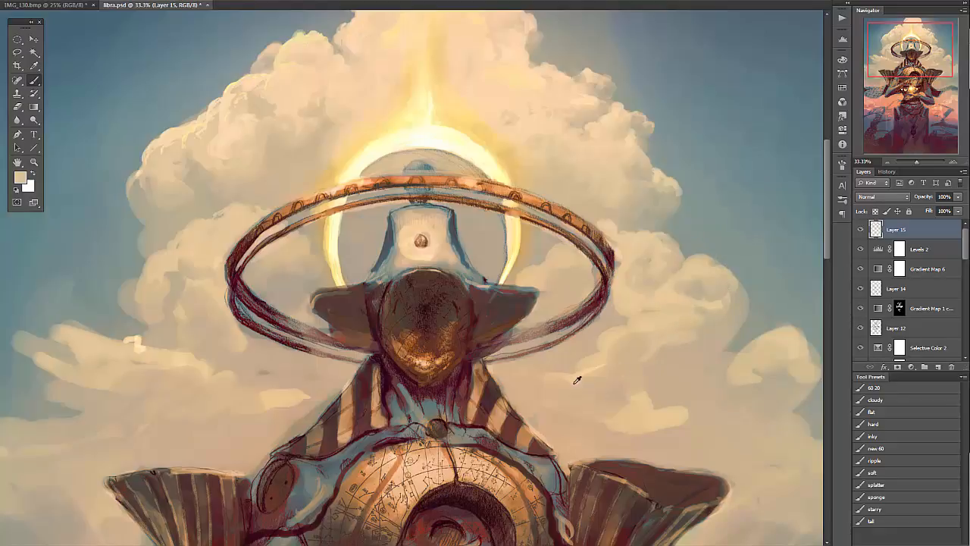
- Model the small far-right puff into a rounded billow, using sampled shadow and light cream tones
left_click_drag(614, 359, 536, 303)
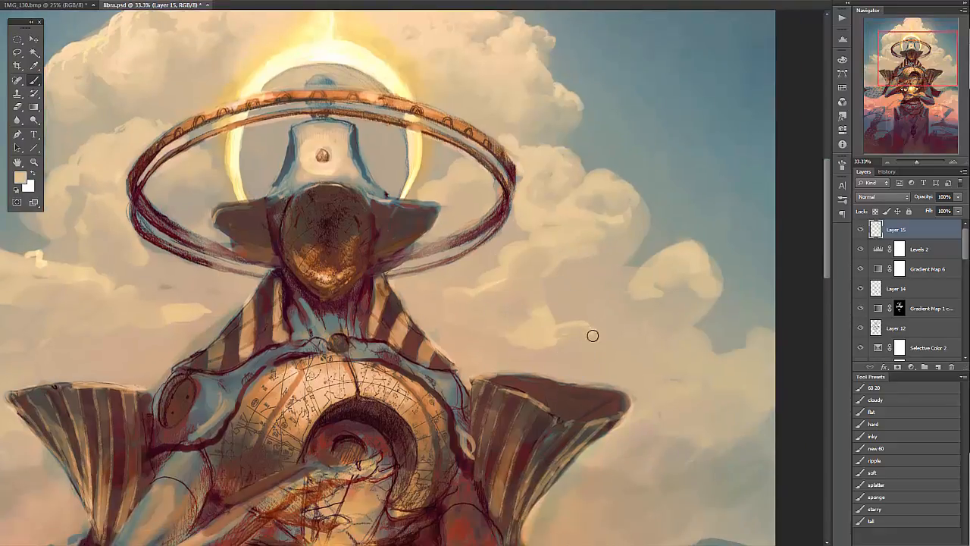
left_click_drag(636, 300, 649, 303)
left_click(656, 309, "alt")
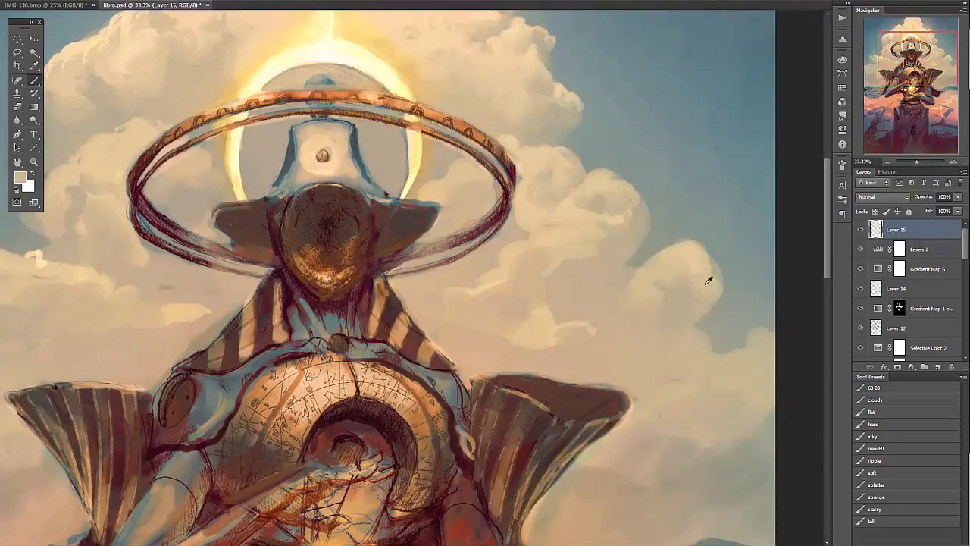
left_click(708, 280, "alt")
left_click(706, 273, "alt")
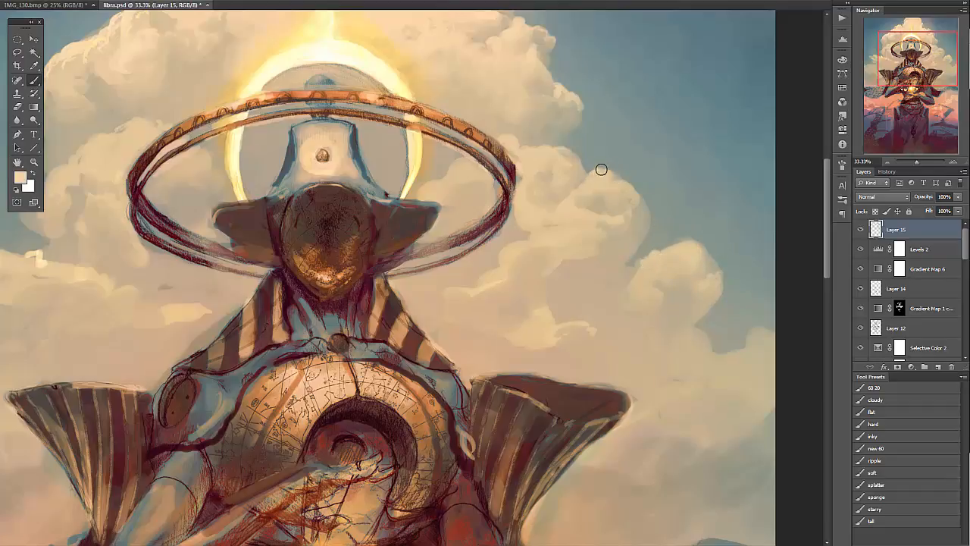
- Add sampled peach highlights and soft folds to the crest of the lower right cloud mass
left_click(451, 42, "alt")
left_click(578, 235, "alt")
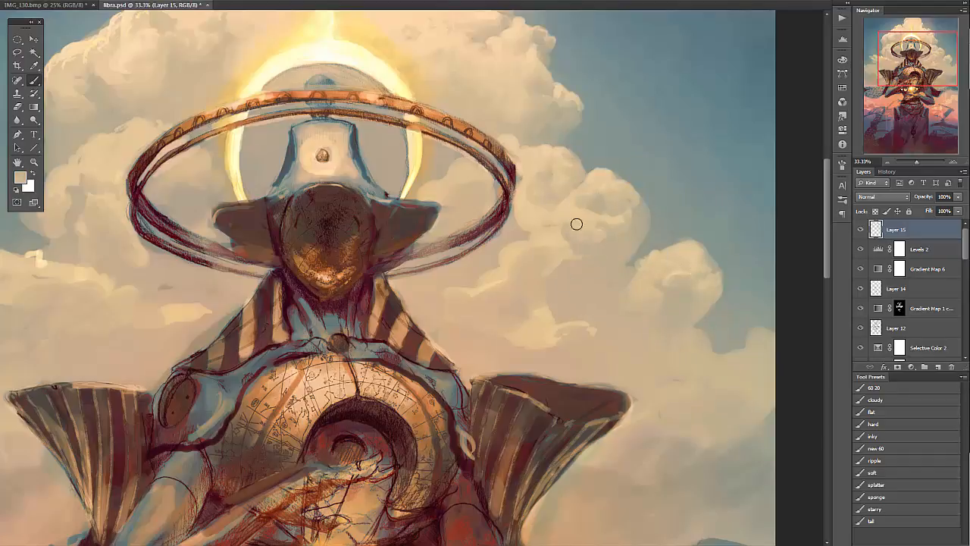
left_click(513, 220, "alt")
left_click(519, 168, "alt")
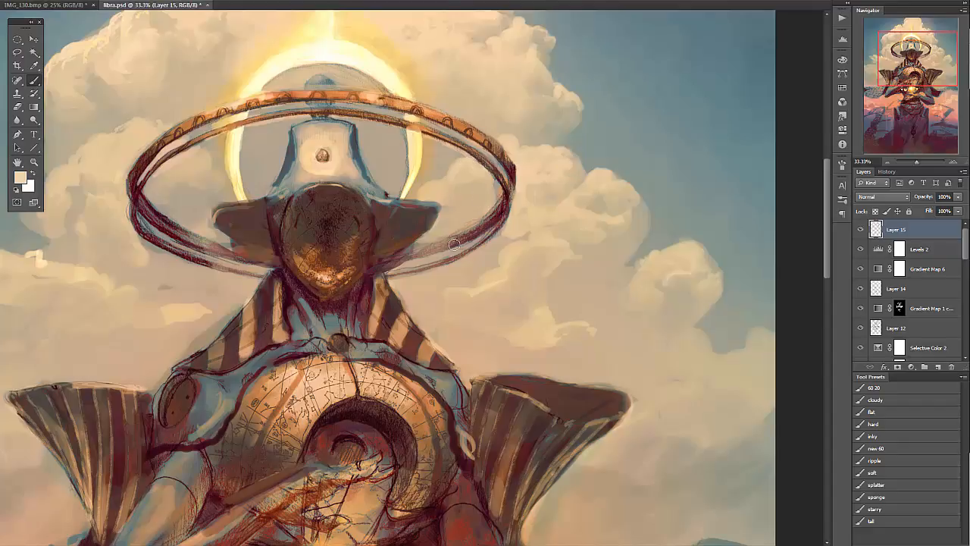
- Paint soft cloud forms inside the ring's right side and just outside it with sampled beige tones
left_click_drag(454, 245, 548, 271)
left_click(555, 203, "alt")
left_click(531, 174, "alt")
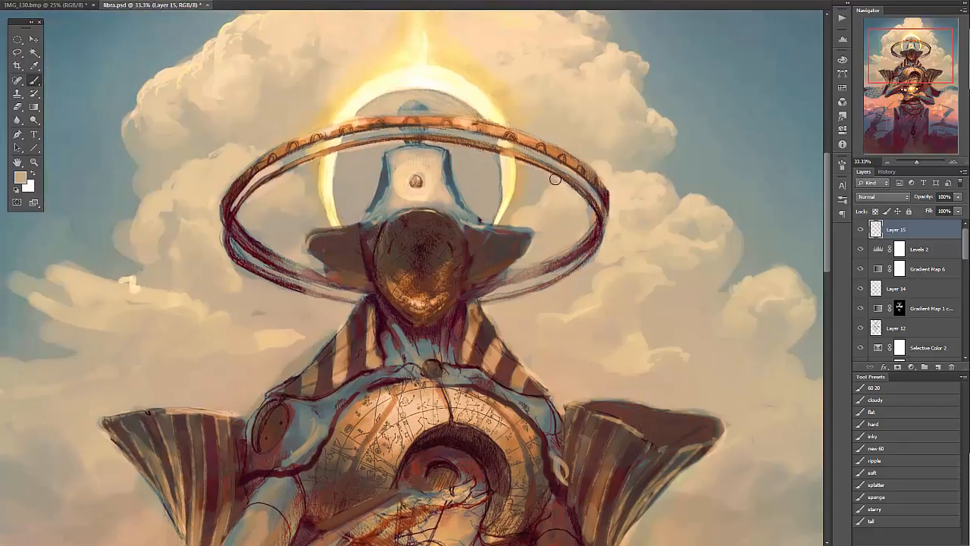
left_click(596, 168, "alt")
left_click_drag(591, 194, 587, 229)
left_click(594, 274, "alt")
left_click(545, 280, "alt")
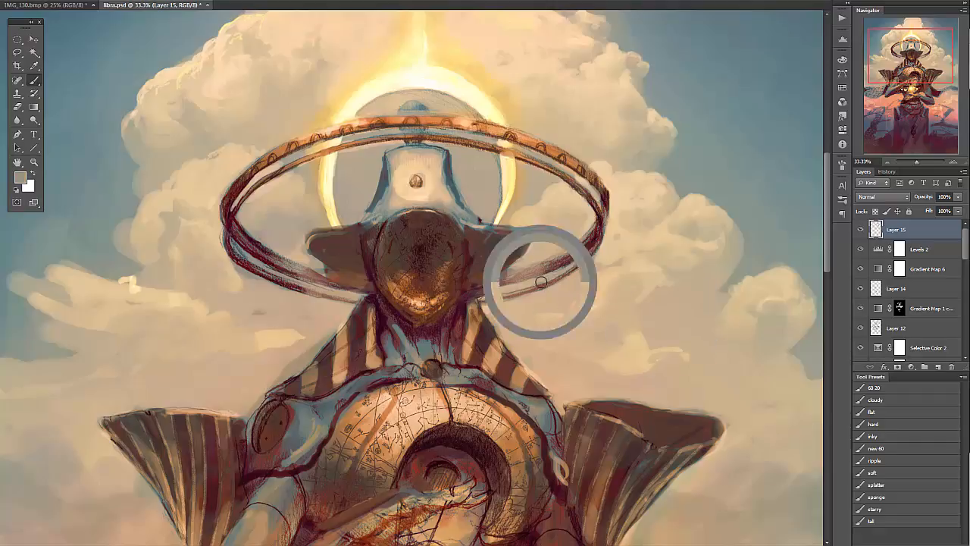
left_click(540, 243, "alt")
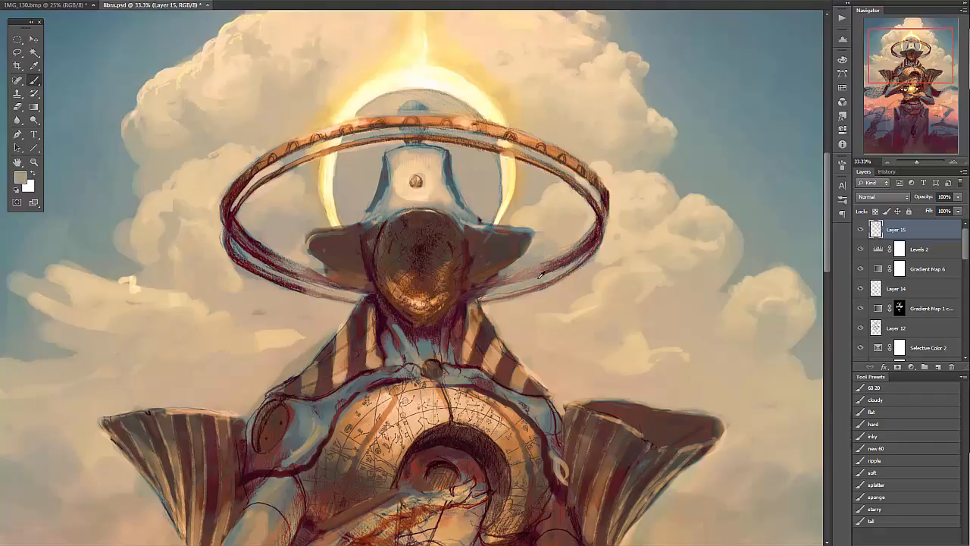
- Touch up the ring's lower-right curve with sampled cloud beige and dark red strokes
mouse_move(494, 308)
left_mouse_down()
mouse_move(513, 305)
mouse_move(505, 296)
left_mouse_up()
left_click(520, 310, "alt")
left_click(547, 268, "alt")
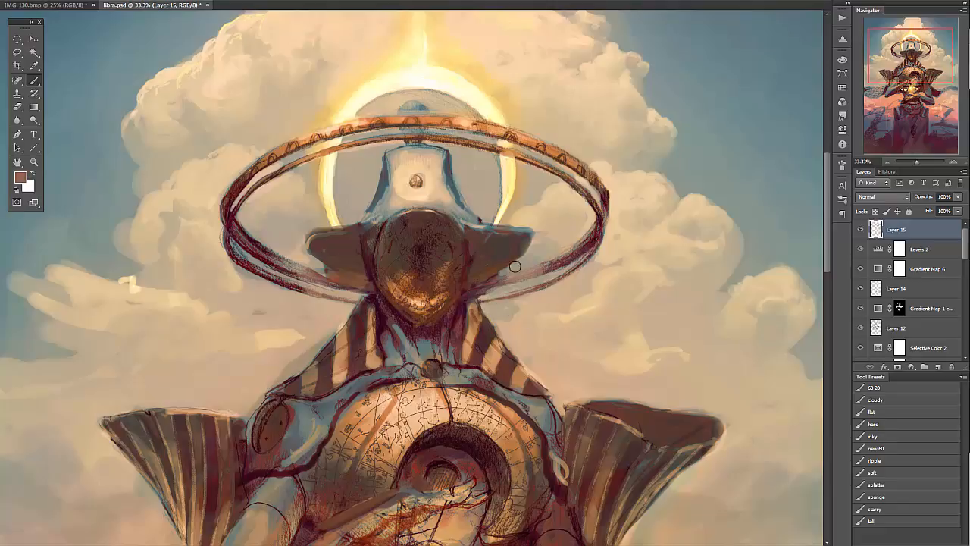
left_click(591, 257, "alt")
left_click_drag(561, 276, 587, 258)
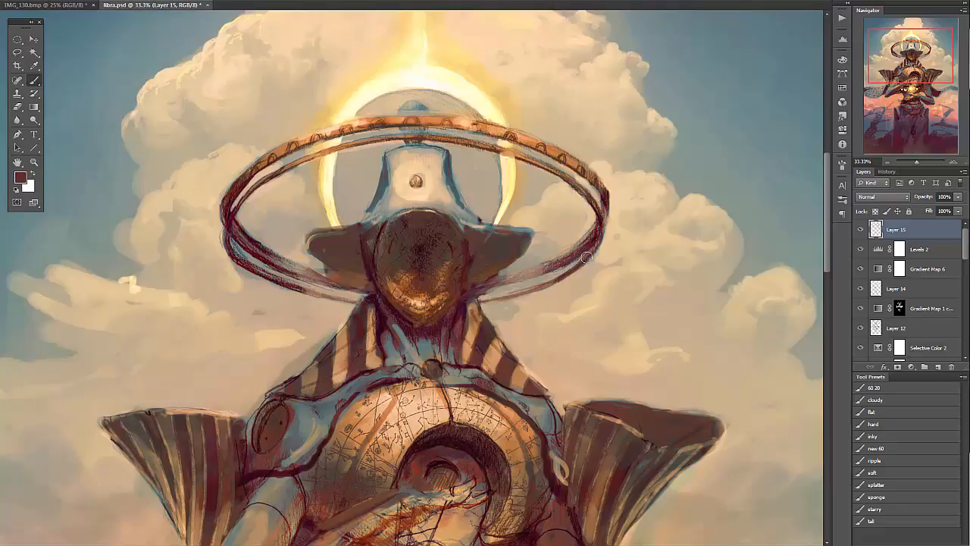
- Touch up the halo's lower right end and the cloud beside its upper-right glow with sampled pale gold and peach
left_click(538, 243, "alt")
left_click(535, 233, "alt")
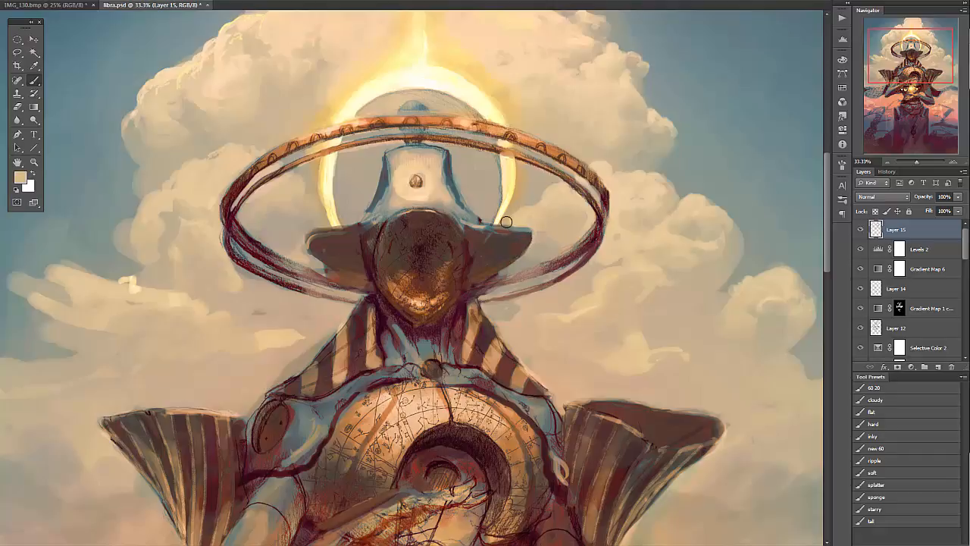
left_click(537, 93, "alt")
left_click_drag(537, 93, 528, 167)
left_click(499, 130, "alt")
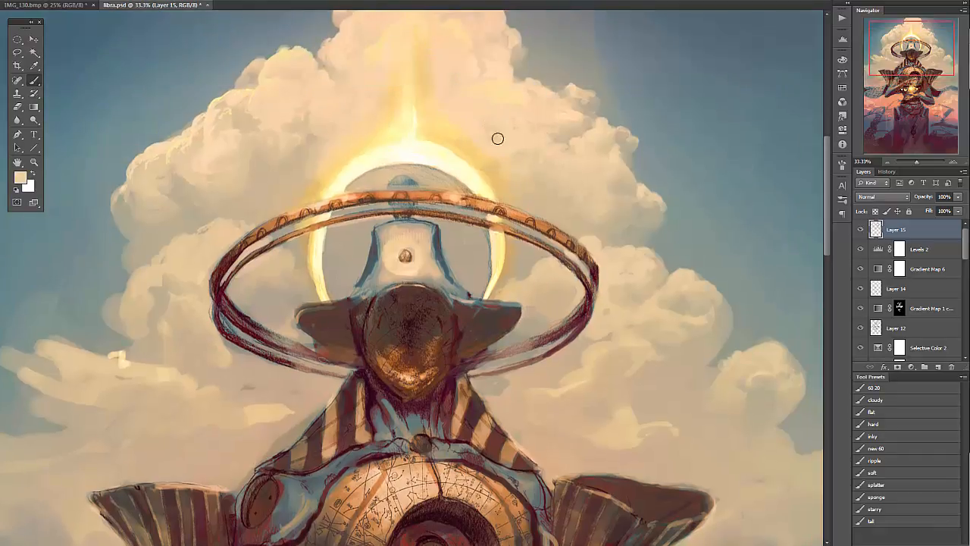
left_click(465, 131, "alt")
- Add pale yellow light to the puffs of the central cloud column and the left shoulder's crest
left_click_drag(507, 47, 479, 161)
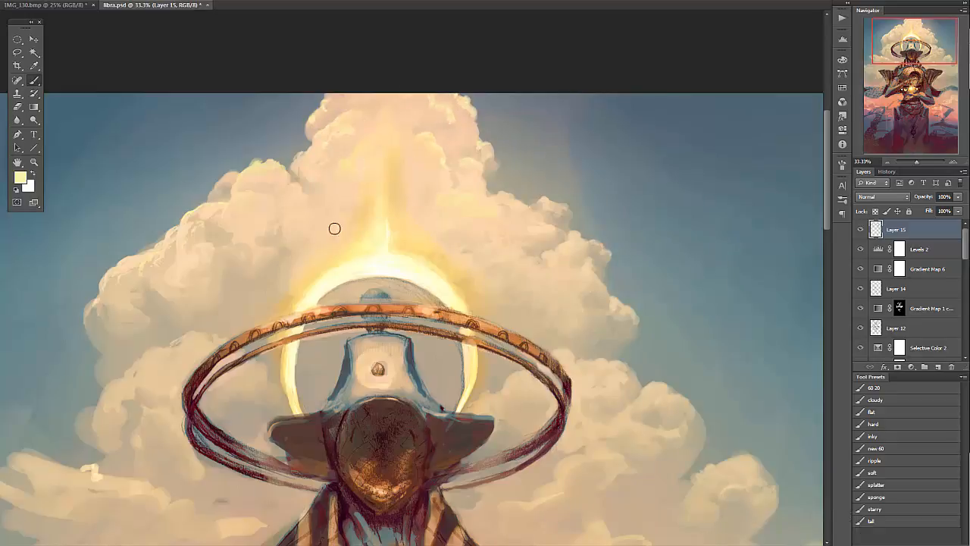
left_click(447, 138, "alt")
left_click(281, 239, "alt")
left_click(268, 251, "alt")
- Define the puffs along the cloud's left shoulder with sampled peach shadows and pale yellow edge highlights
left_click_drag(323, 236, 401, 145)
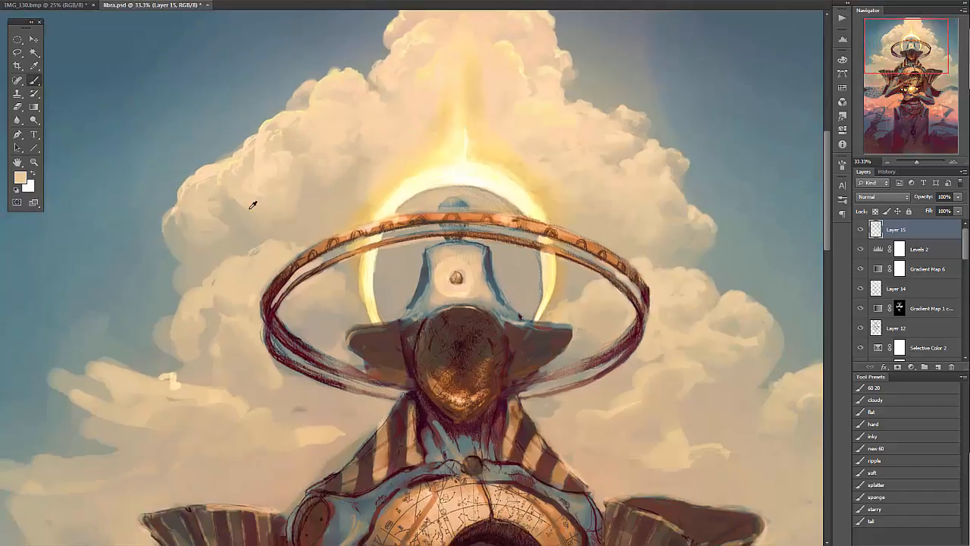
left_click(278, 240, "alt")
left_click(267, 197, "alt")
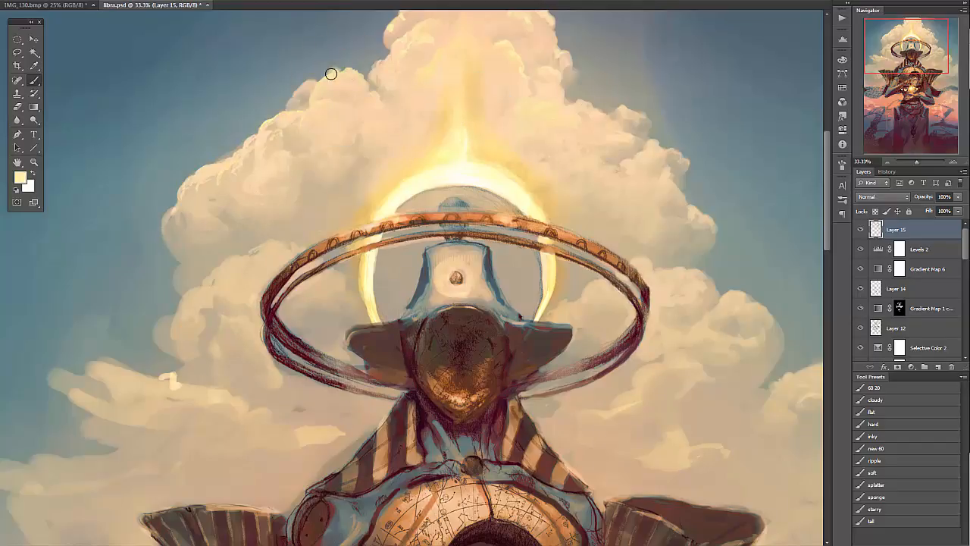
left_click(226, 158, "alt")
left_click(237, 159, "alt")
left_click_drag(220, 153, 236, 150)
left_click(236, 174, "alt")
left_click(567, 96, "alt")
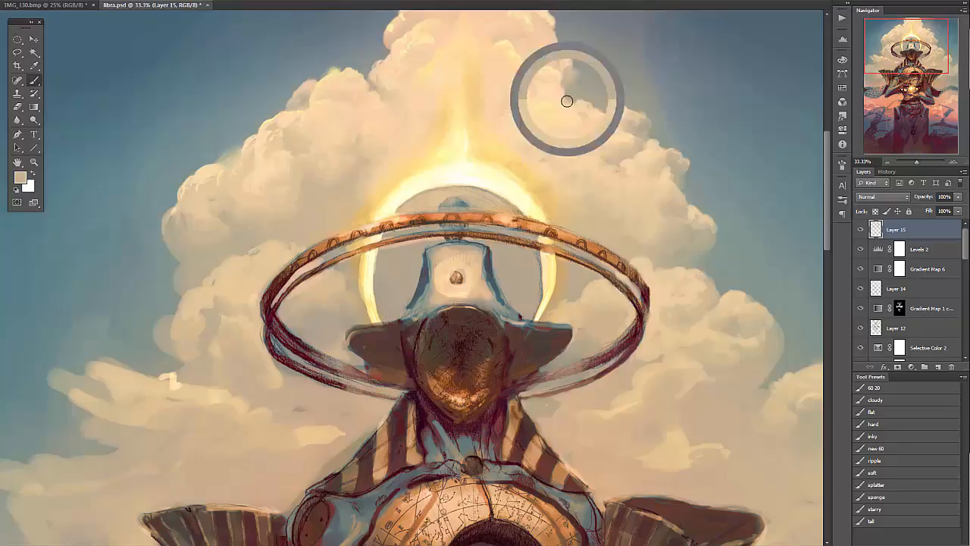
- Shape the lower left cloud mass outside the ring into rounded billows with sampled beige and cream tones
scroll(524, 98, "up", 2)
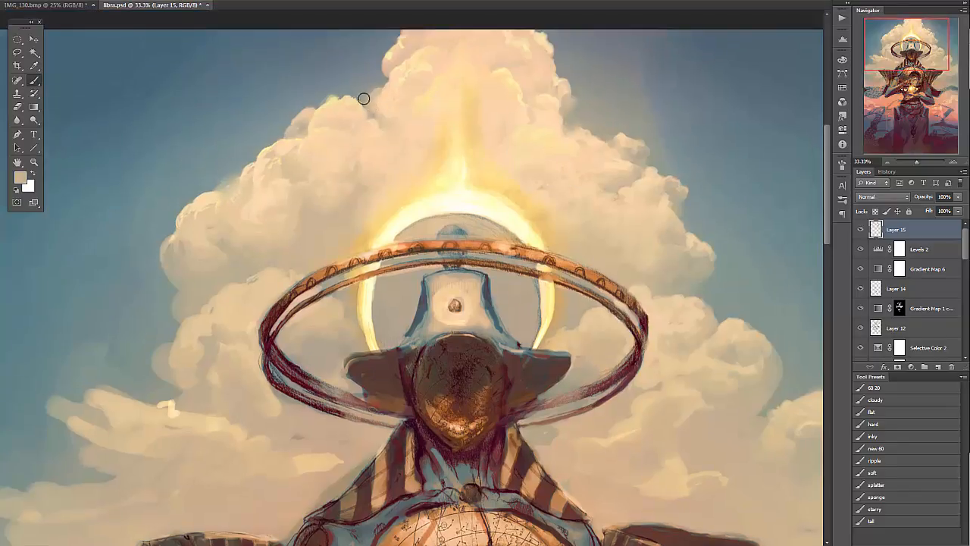
left_click(264, 290, "alt")
left_click(215, 325, "alt")
left_click(202, 331, "alt")
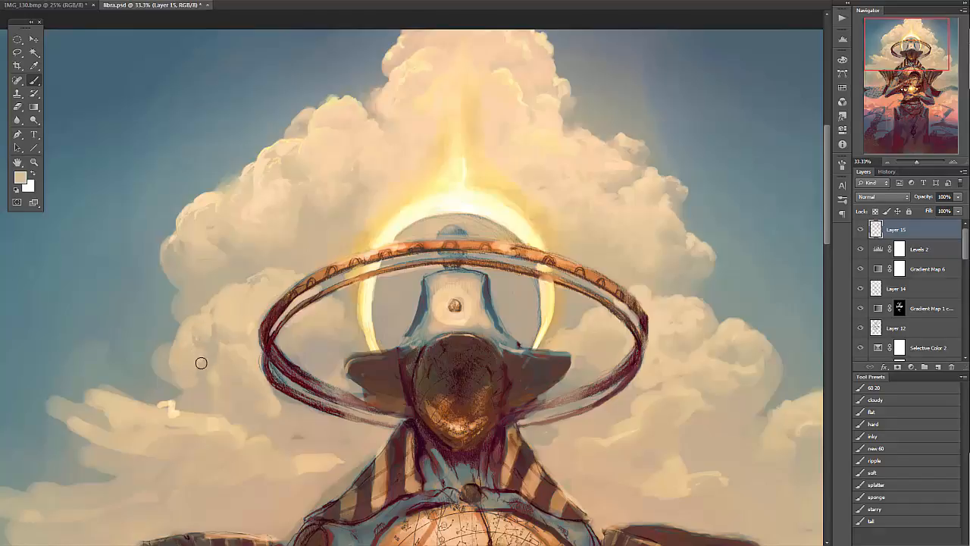
left_click(188, 366, "alt")
left_click(182, 370, "alt")
left_click(231, 311, "alt")
left_click(219, 323, "alt")
- Paint light puffs at the base of the left shoulder, just above the ring's upper-left curve, with sampled peach tones
left_click(324, 133, "alt")
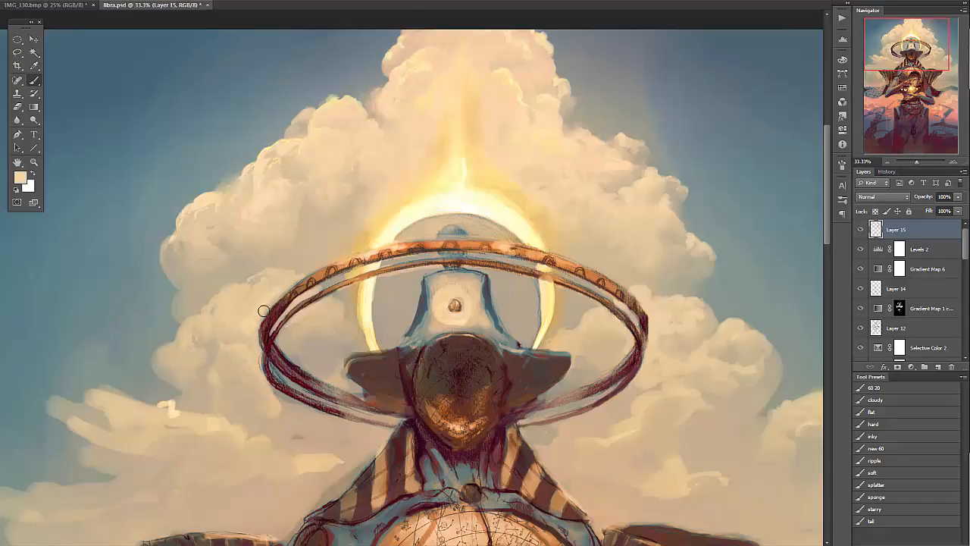
mouse_move(262, 310)
left_mouse_down()
mouse_move(266, 288)
mouse_move(289, 280)
left_mouse_up()
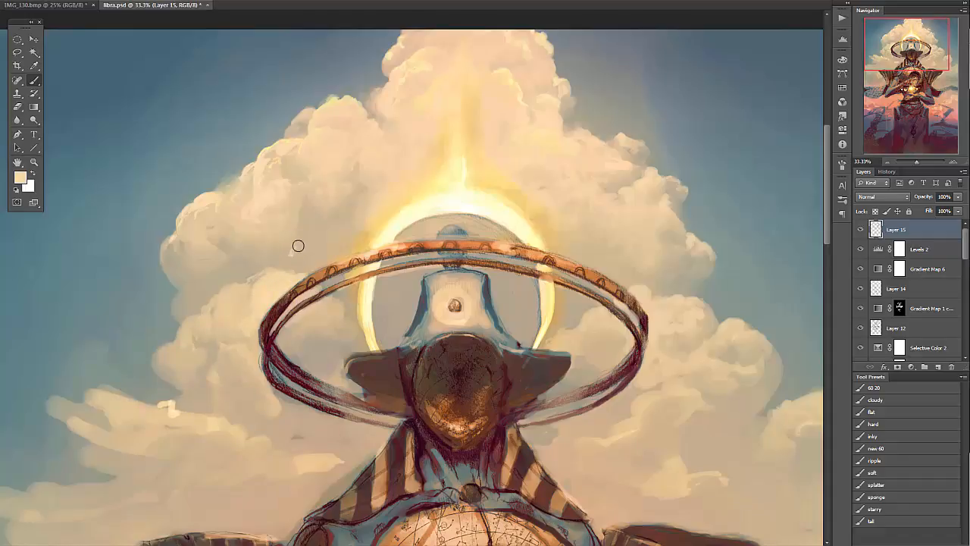
left_click(311, 215, "alt")
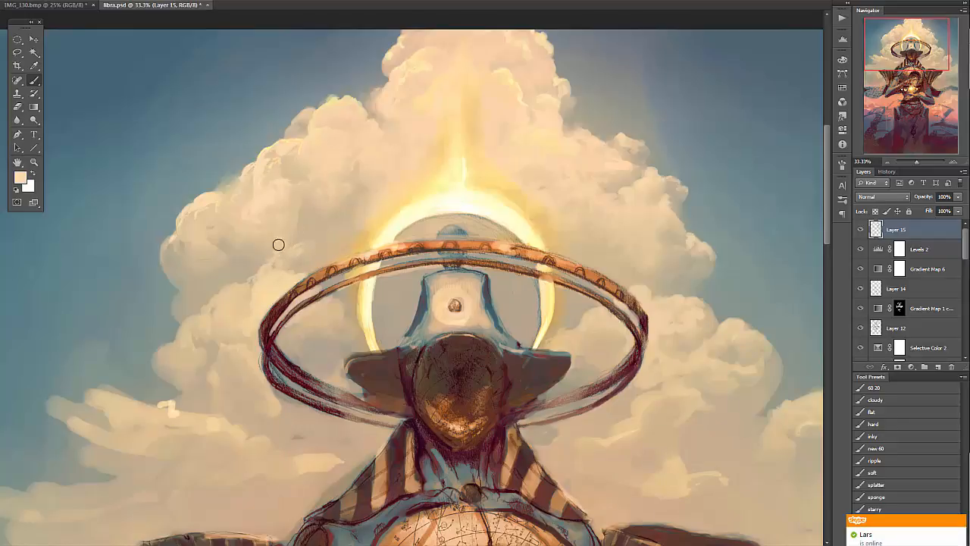
left_click(282, 253, "alt")
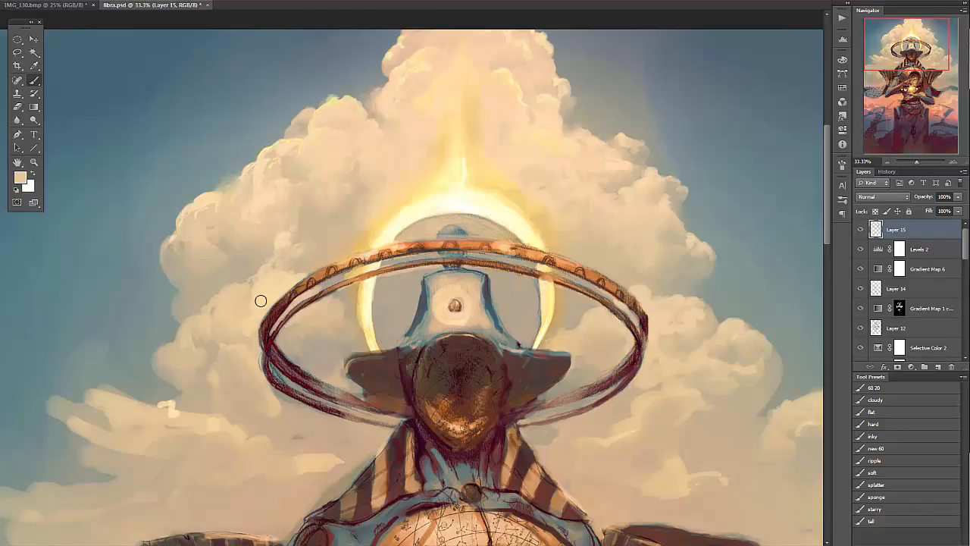
left_click(271, 258, "alt")
- Refine the folds on the right side of the central column and across the right shoulder with sampled light peach tones
left_click(542, 183, "alt")
left_click_drag(689, 322, 578, 291)
left_click(587, 225, "alt")
left_click(417, 85, "alt")
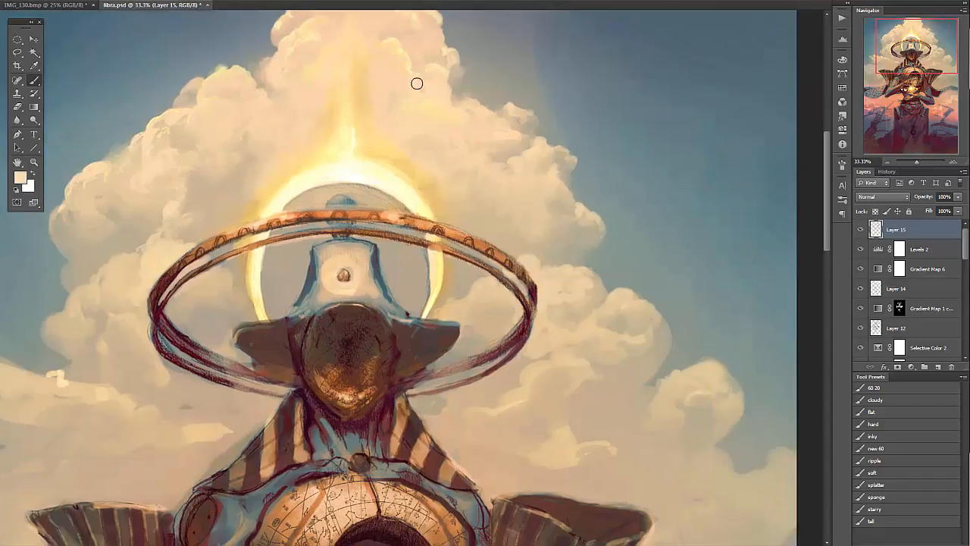
left_click(435, 73, "alt")
left_click(569, 236, "alt")
left_click(493, 167, "alt")
left_click(460, 165, "alt")
- Blend the junction between the lower right cloud mass and the far-right puff with sampled beige
left_click(666, 340, "alt")
left_click_drag(607, 371, 555, 346)
left_click(609, 371, "alt")
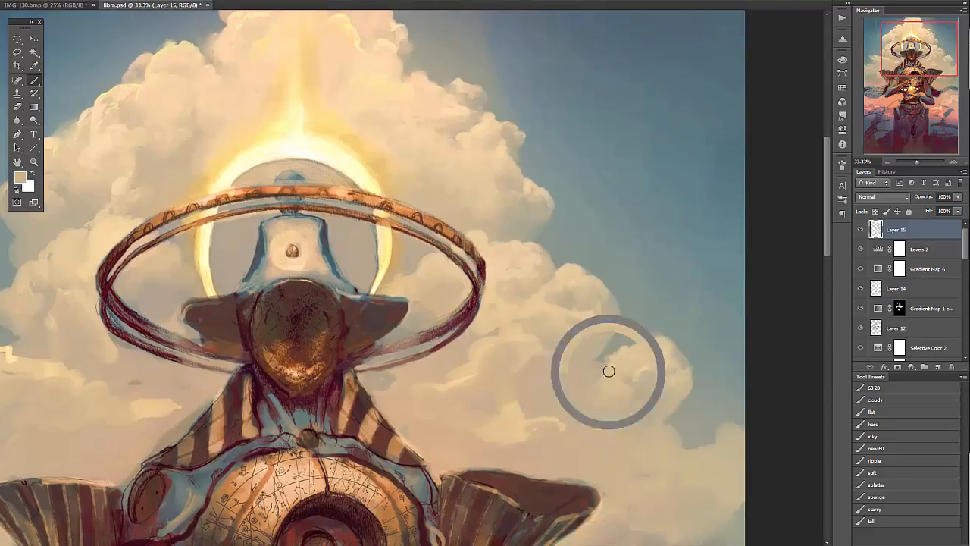
- Soften the shaded folds of the lower right cloud mass beside the ring's right end with sampled peach and beige
left_click_drag(596, 372, 579, 314)
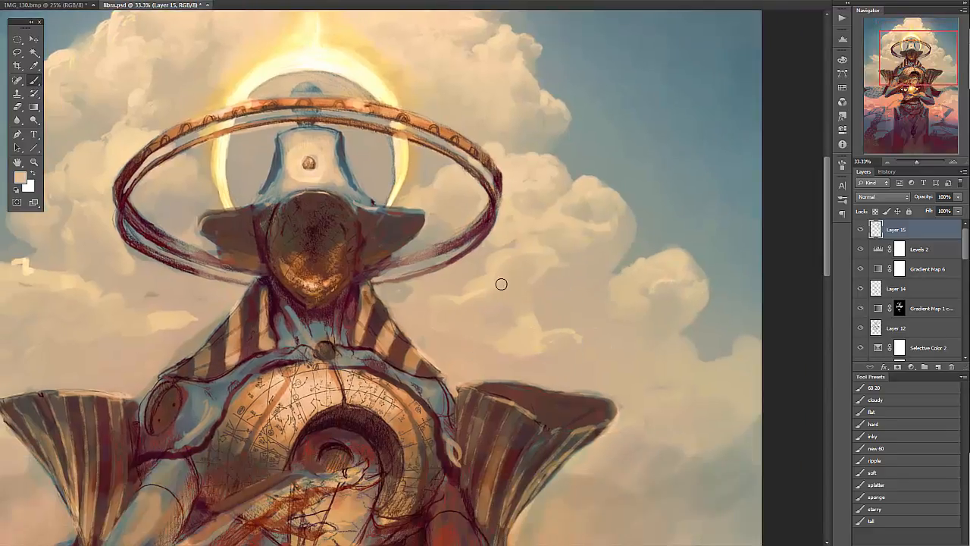
left_click(494, 251, "alt")
left_click_drag(493, 247, 514, 240)
left_click(512, 225, "alt")
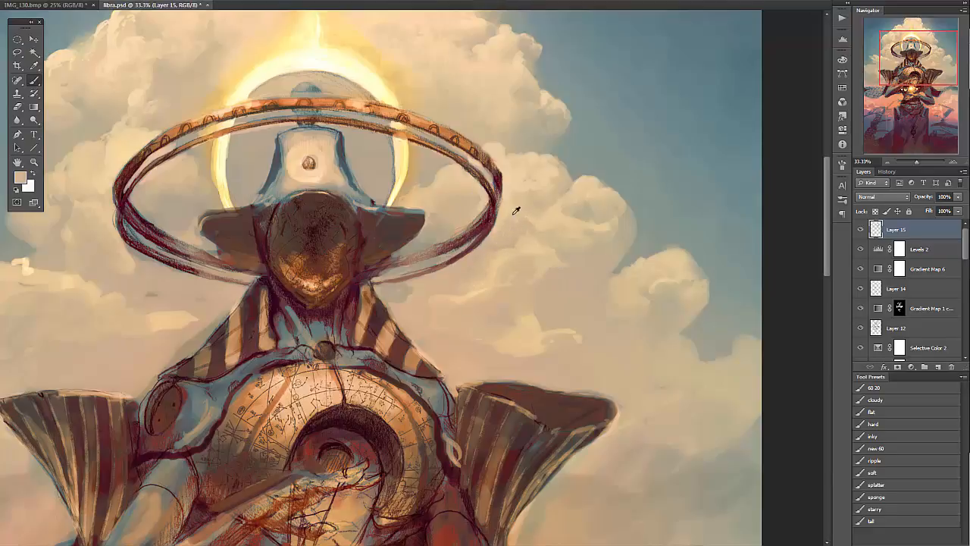
left_click(517, 217, "alt")
left_click(529, 186, "alt")
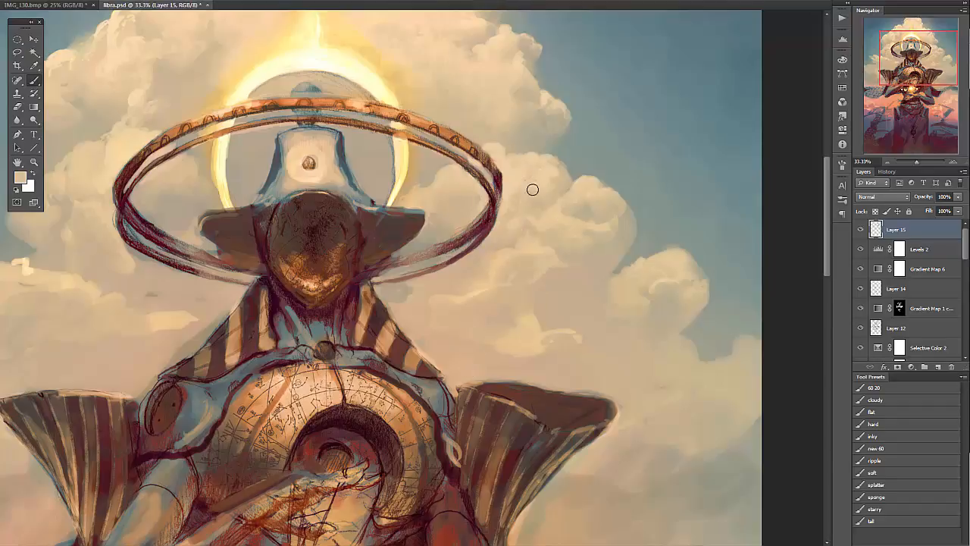
- Build up the lit cloud forms inside the ring's right end using sampled shadow and cream tones
left_click(438, 235, "alt")
left_click(450, 176, "alt")
left_click(459, 161, "alt")
left_click(446, 180, "alt")
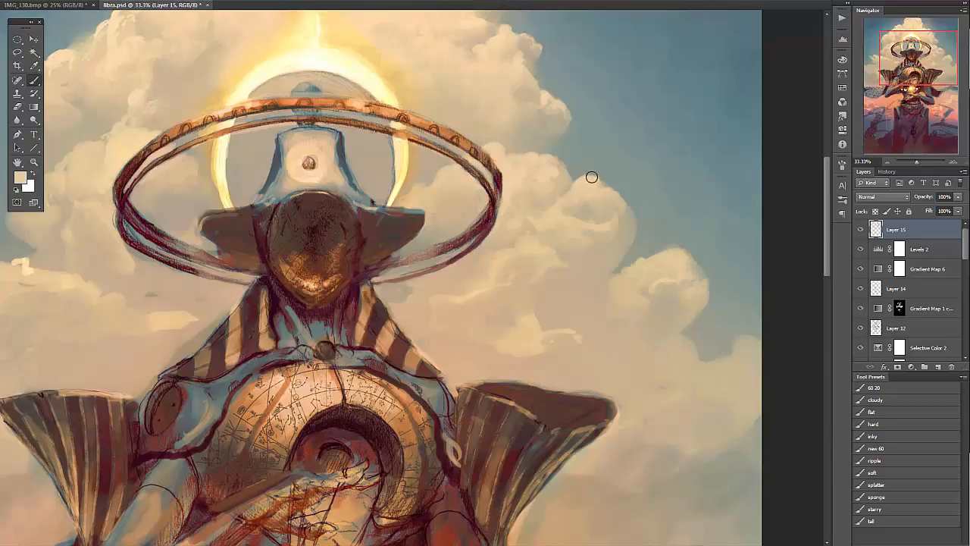
- Blend the clouds below the ring's right end and toward the striped collar with sampled beige and tan
left_click(466, 297, "alt")
left_click(477, 267, "alt")
left_click(422, 287, "alt")
mouse_move(409, 296)
left_mouse_down()
mouse_move(400, 303)
mouse_move(381, 292)
left_mouse_up()
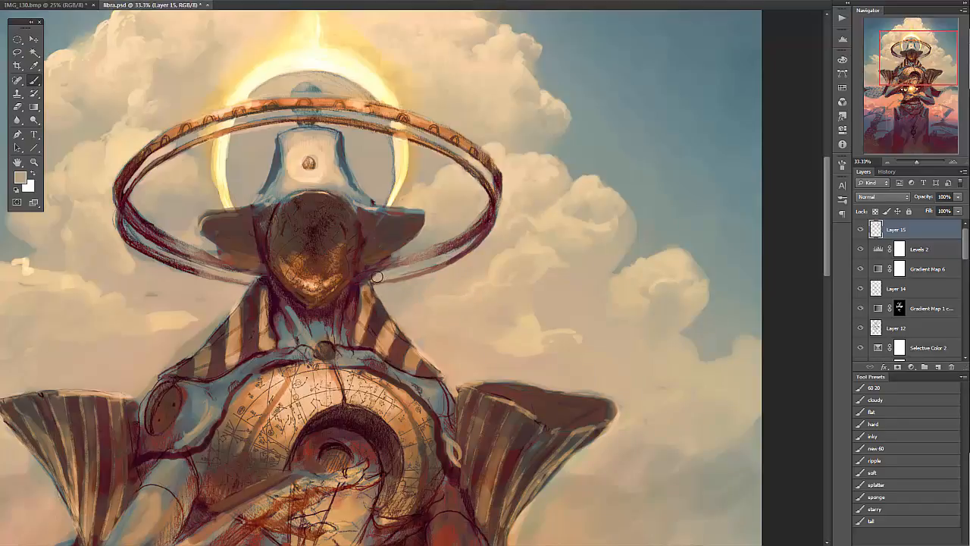
- Clean up the gap between the hat's right brim and the ring's lower right curve using sampled cloud and brown tones
left_click(394, 259, "alt")
left_click(378, 263, "alt")
left_click(410, 260, "alt")
left_click(361, 284, "alt")
left_click(369, 282, "alt")
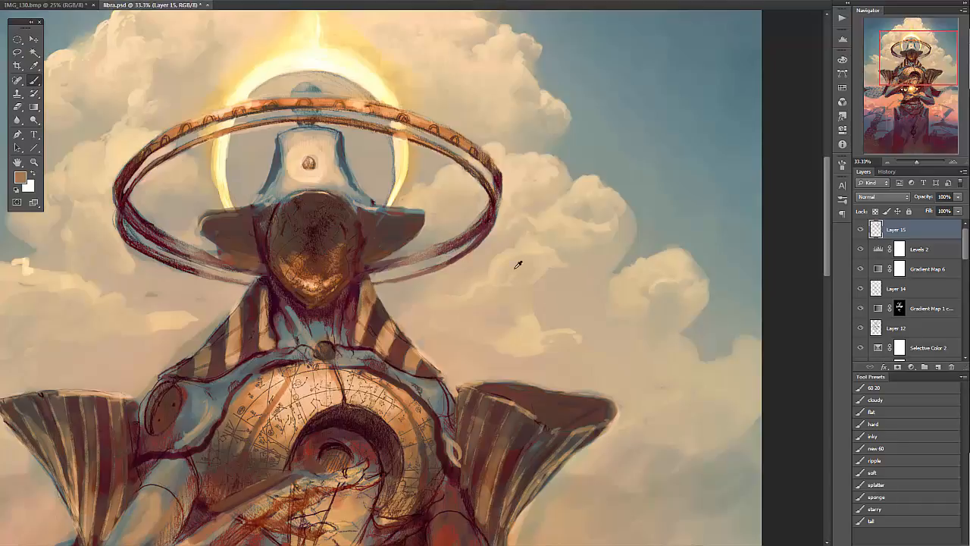
- Soften the lit wisps in the lower right cloud mass into rounded forms with sampled peach
left_click(516, 263, "alt")
left_click(551, 273, "alt")
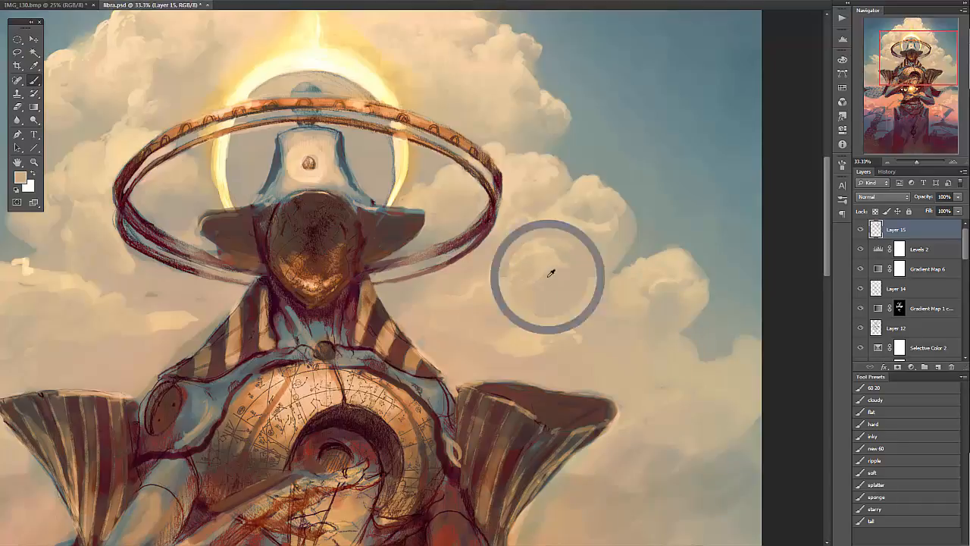
left_click(543, 323, "alt")
left_click_drag(543, 323, 534, 256)
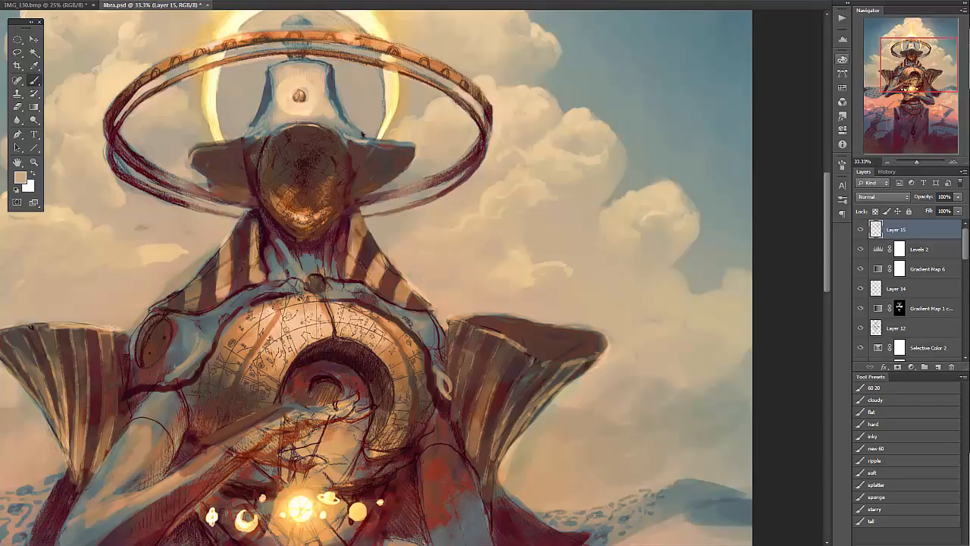
- Touch up the ring's left end and the cloud beside it with sampled beige and dark red
mouse_move(109, 202)
left_mouse_down()
mouse_move(287, 186)
mouse_move(292, 217)
left_mouse_up()
left_click(275, 213, "alt")
left_click(276, 218, "alt")
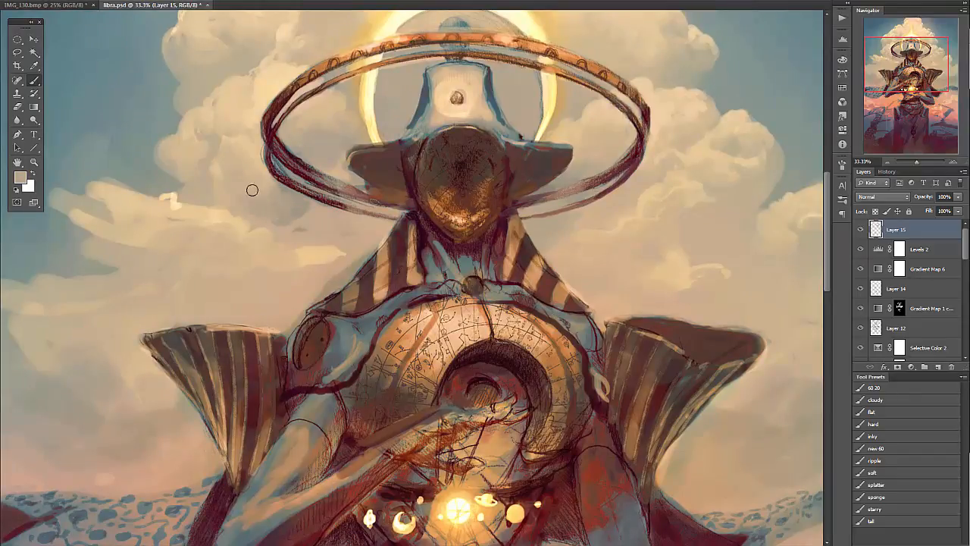
left_click(268, 154, "alt")
left_click(268, 137, "alt")
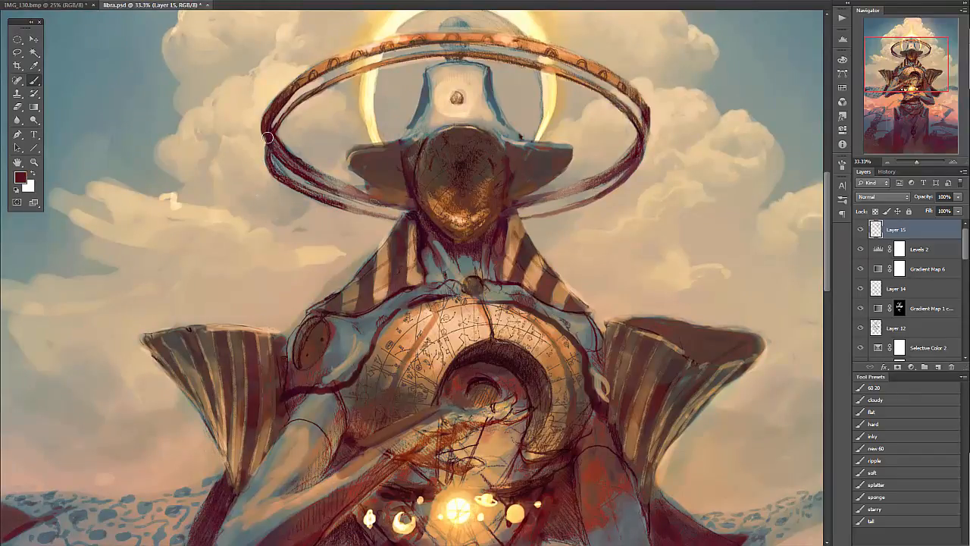
- Refine the lit clouds outside both ends of the ring with sampled cream and beige
left_click(280, 89, "alt")
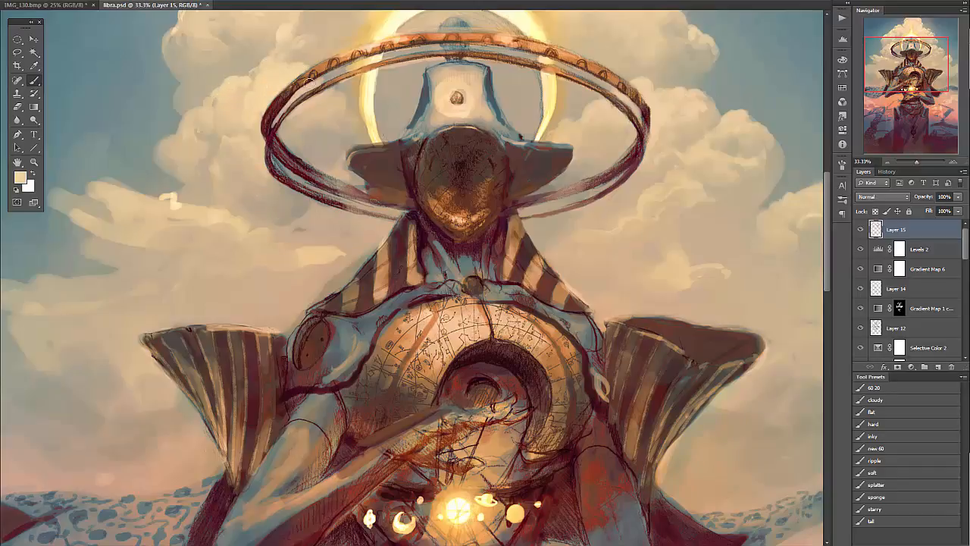
left_click(254, 72, "alt")
left_click(250, 74, "alt")
left_click(661, 94, "alt")
left_click_drag(699, 134, 606, 233)
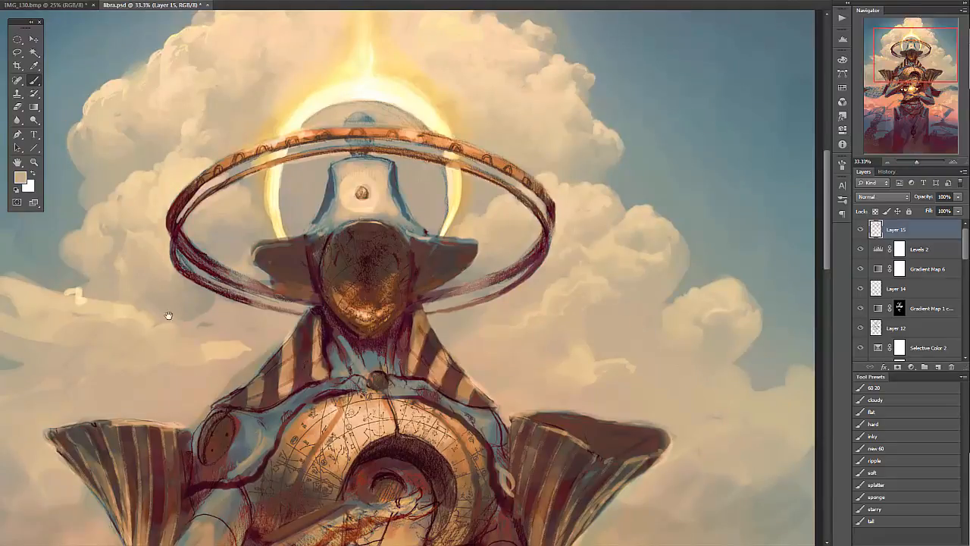
- Build up lit billows in the cloud bank above the left shoulder with sampled cream and tan
left_click_drag(162, 319, 319, 273)
left_click(379, 308, "alt")
left_click(344, 315, "alt")
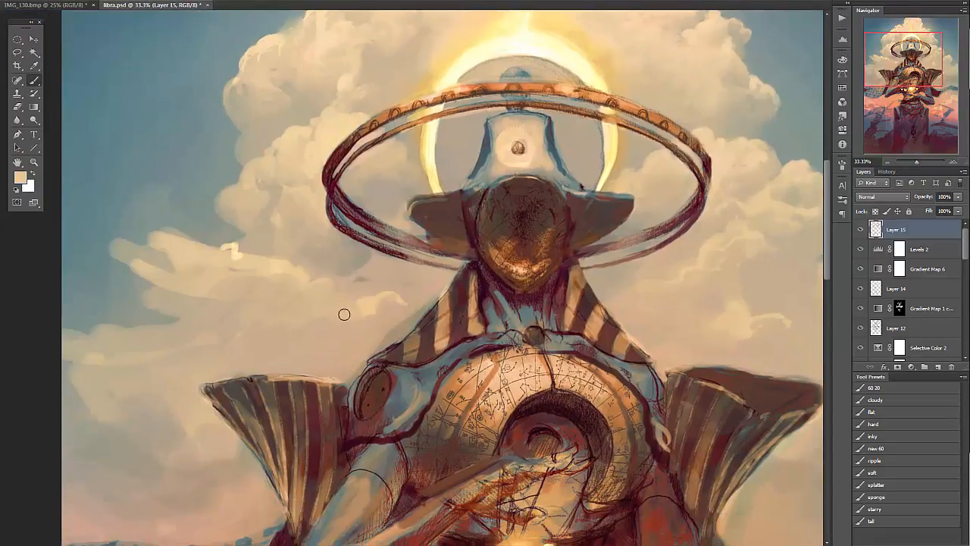
left_click(303, 317, "alt")
left_click(361, 278, "alt")
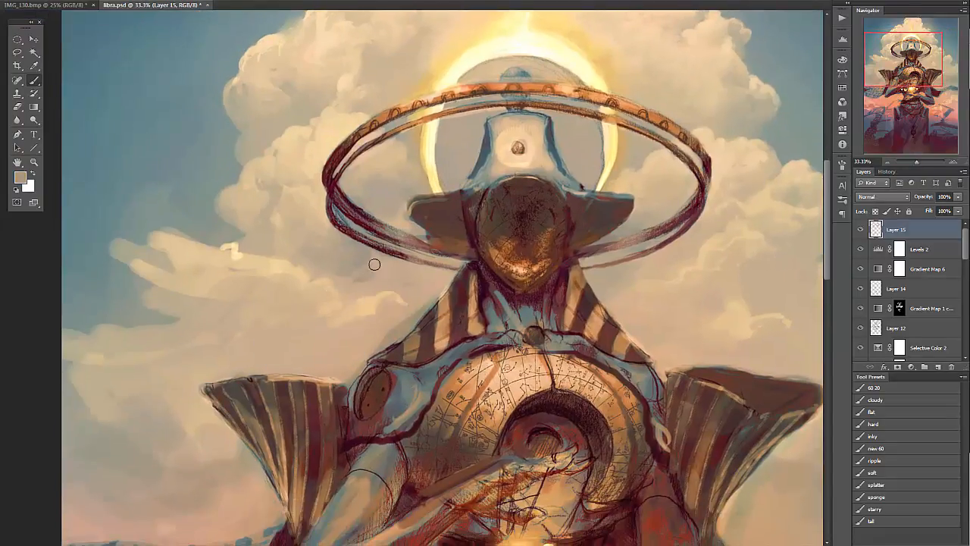
- Shade and round the cloud folds along the left striped collar using sampled gray-beige, pink and cream
left_click_drag(369, 283, 349, 292)
left_click_drag(357, 356, 371, 346)
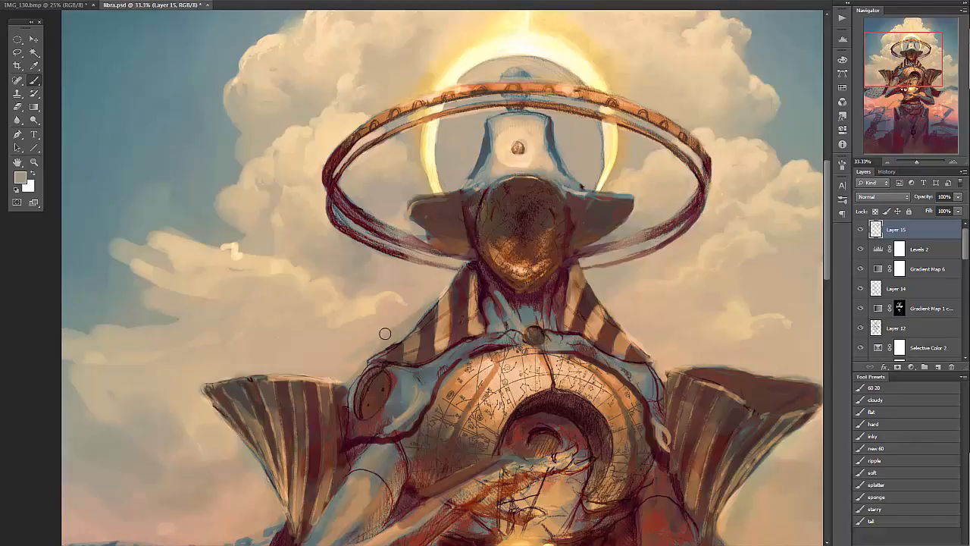
left_click(412, 303, "alt")
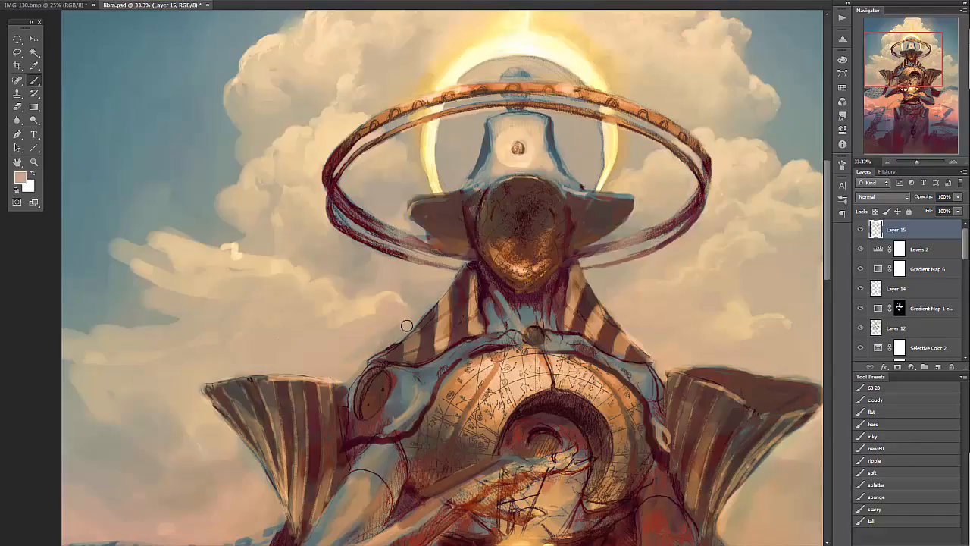
left_click(381, 317, "alt")
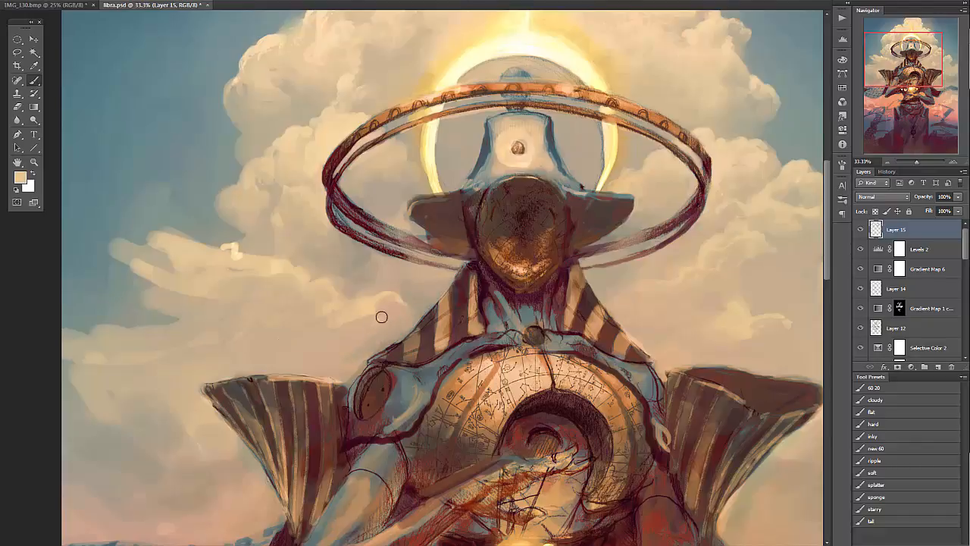
left_click(338, 274, "alt")
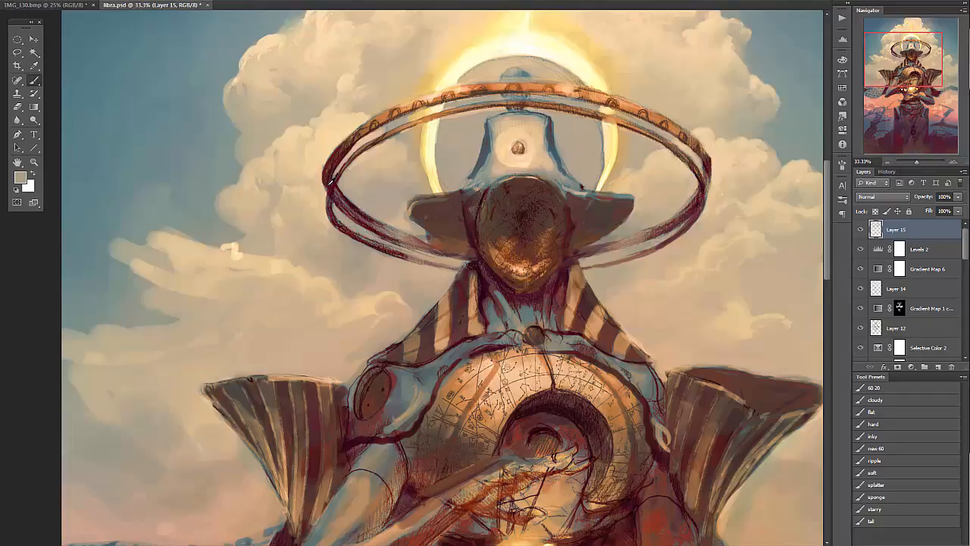
- Work the rough white mark on the left cloud bank into rounded, sunlit puffs with sampled cream and beige
left_click(309, 208, "alt")
left_click(236, 255, "alt")
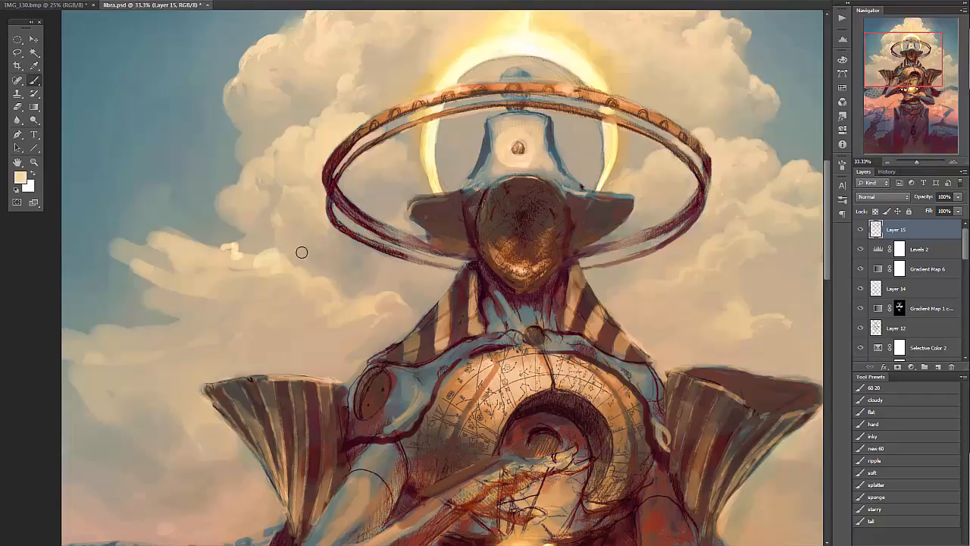
left_click(256, 282, "alt")
left_click(232, 276, "alt")
mouse_move(243, 259)
left_mouse_down()
mouse_move(220, 256)
mouse_move(241, 253)
left_mouse_up()
left_click(264, 256, "alt")
left_click(174, 236, "alt")
left_click(173, 233, "alt")
left_click_drag(171, 234, 190, 231)
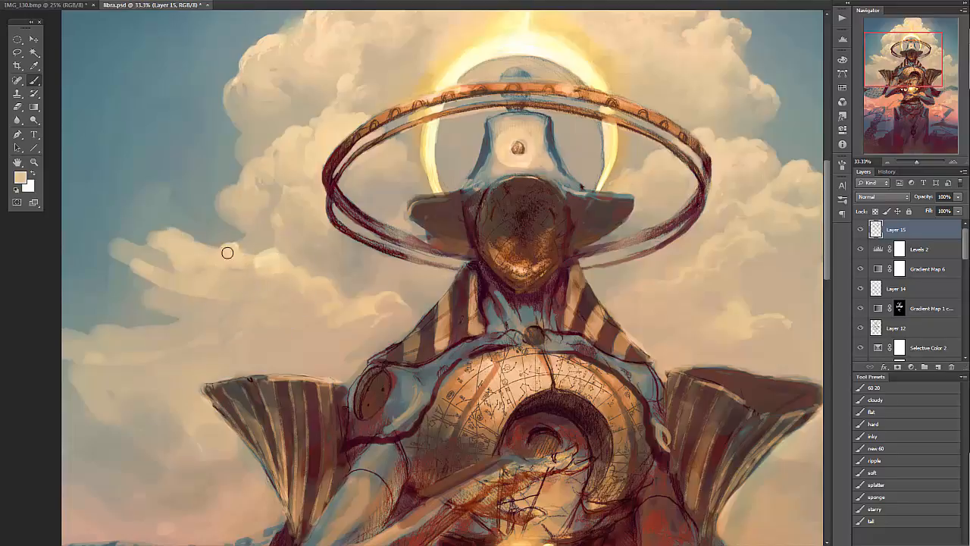
- Refine the outer edge and shaded folds of the upper left cloud mass with sampled cloud tones
left_click(228, 91, "alt")
left_click_drag(235, 82, 246, 93)
left_click(278, 65, "alt")
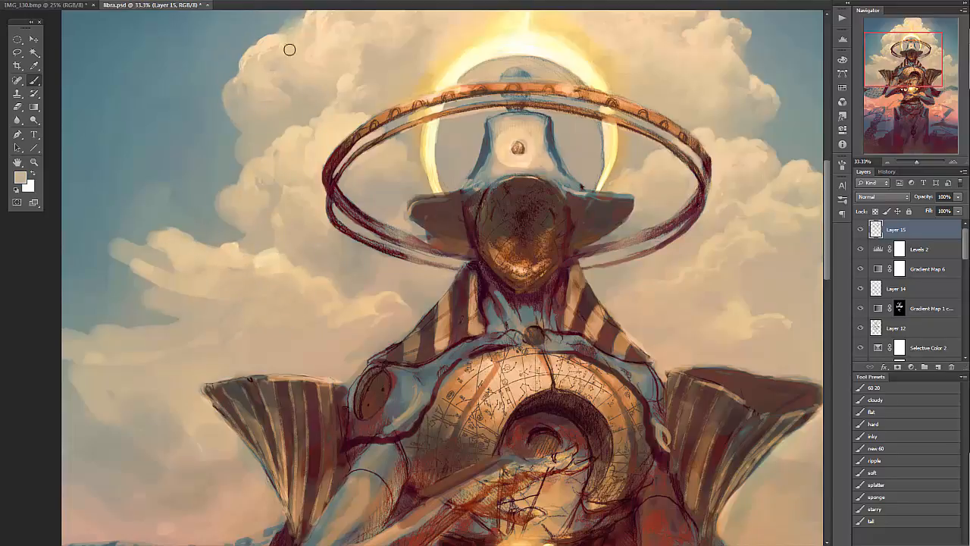
left_click(260, 119, "alt")
left_click(231, 232, "alt")
left_click(273, 188, "alt")
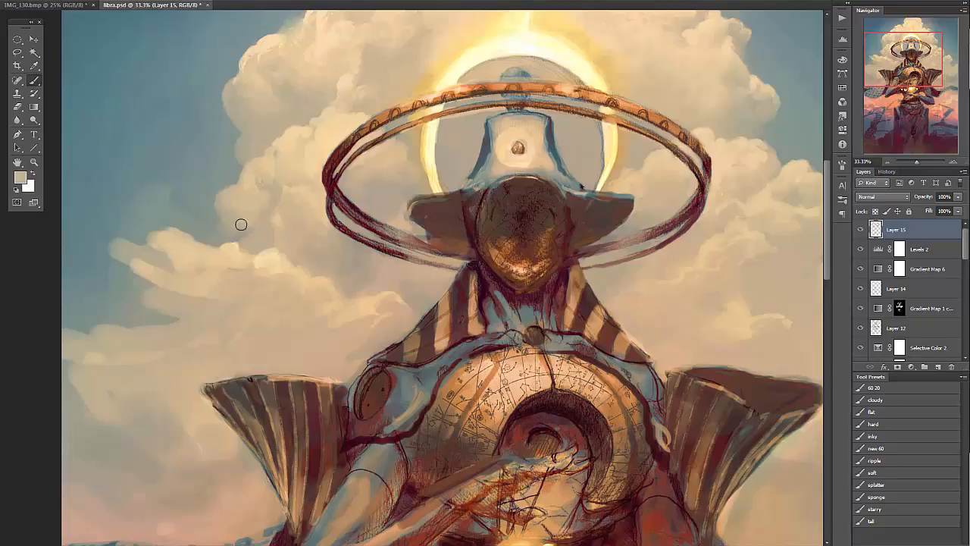
- Reshape the streaky left end of the left cloud bank into rounded puffs using sampled cream, beige and sky tones
left_click(244, 249, "alt")
left_click_drag(245, 249, 249, 252)
left_click(225, 264, "alt")
mouse_move(214, 295)
left_mouse_down()
mouse_move(173, 295)
mouse_move(133, 264)
mouse_move(170, 269)
mouse_move(138, 249)
left_mouse_up()
left_click(163, 297, "alt")
left_click(173, 243, "alt")
left_click(124, 264, "alt")
left_click(113, 262, "alt")
left_click(150, 244, "alt")
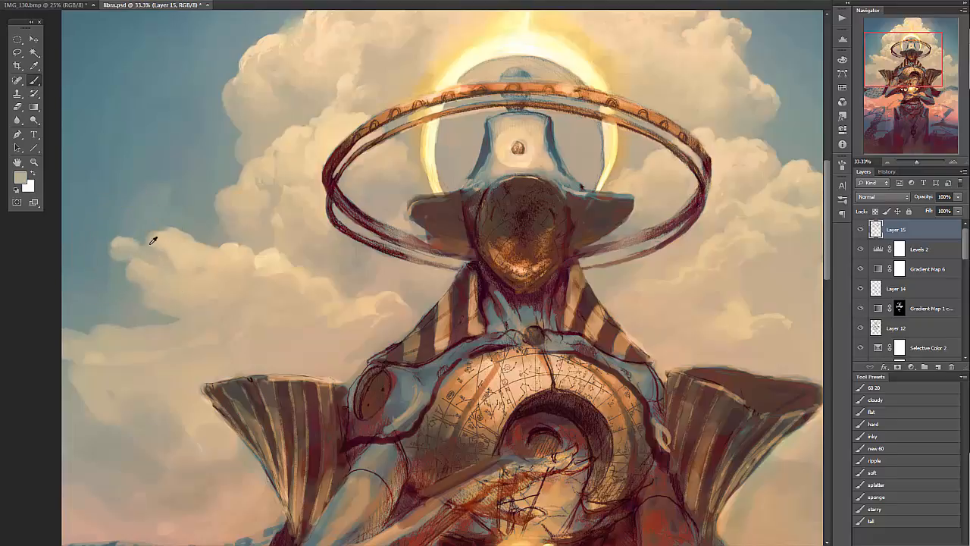
- Model the left cloud bank's puffs down to the striped collar with sampled peach and cream
left_click(162, 257, "alt")
left_click(233, 245, "alt")
left_click(166, 235, "alt")
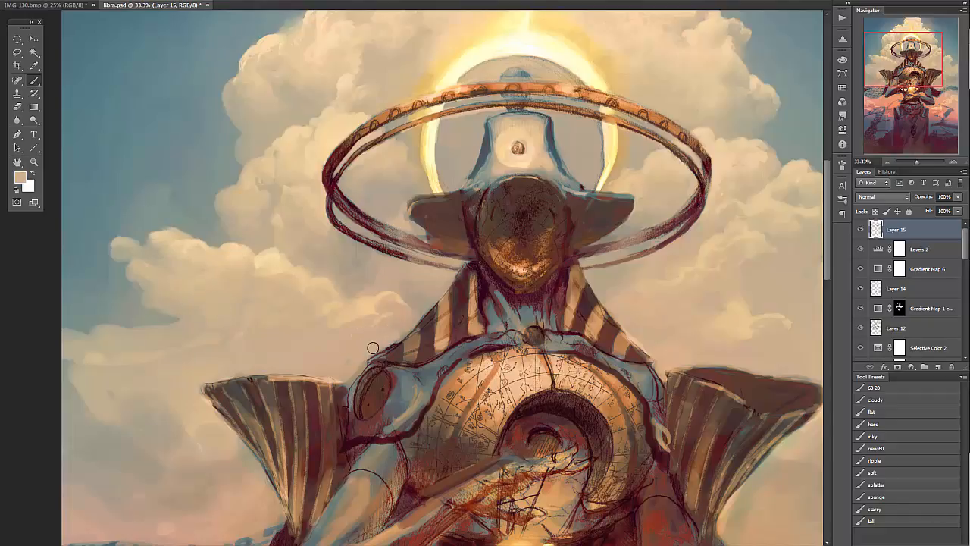
left_click(368, 301, "alt")
- Break the bright wisp above the right shoulder flare into small, soft cloud folds with sampled cream and beige
scroll(406, 282, "right", 5)
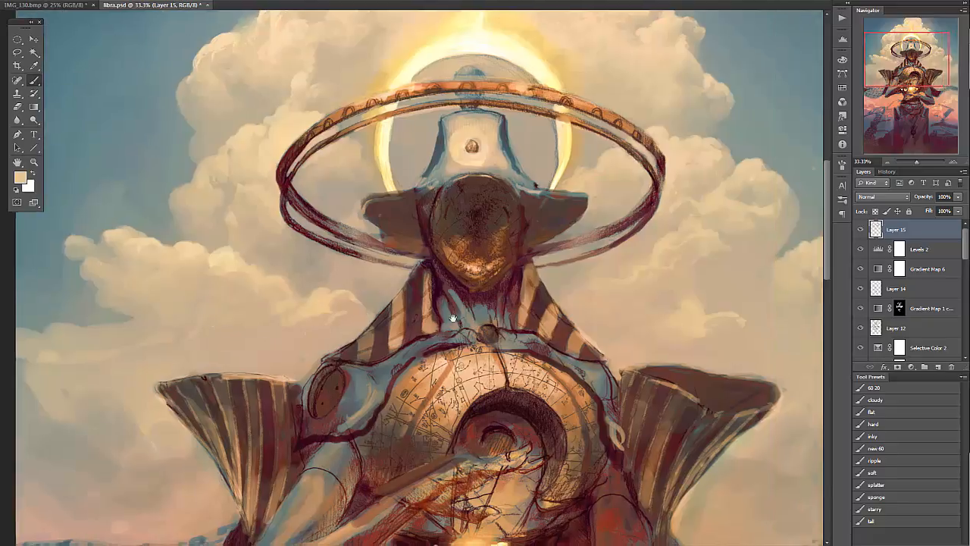
left_click(488, 279, "alt")
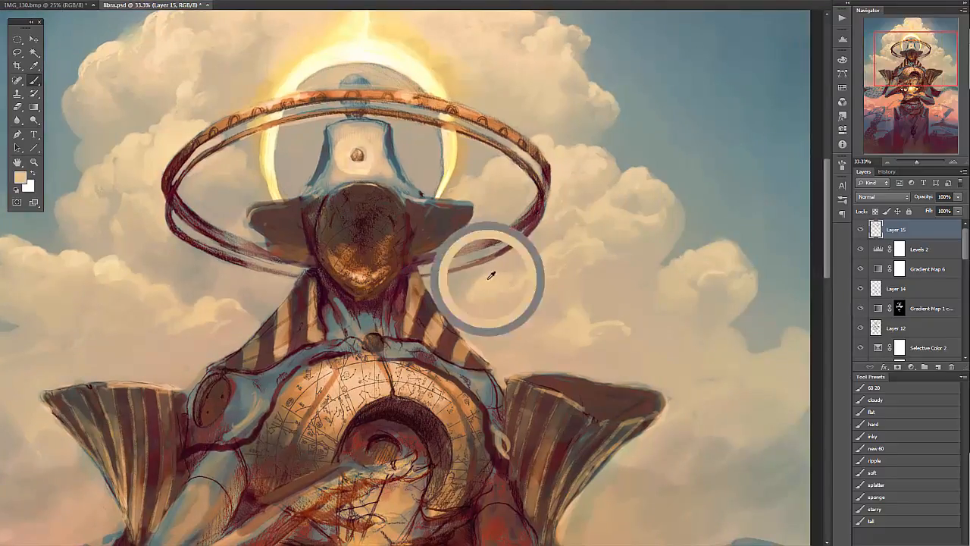
left_click(588, 345, "alt")
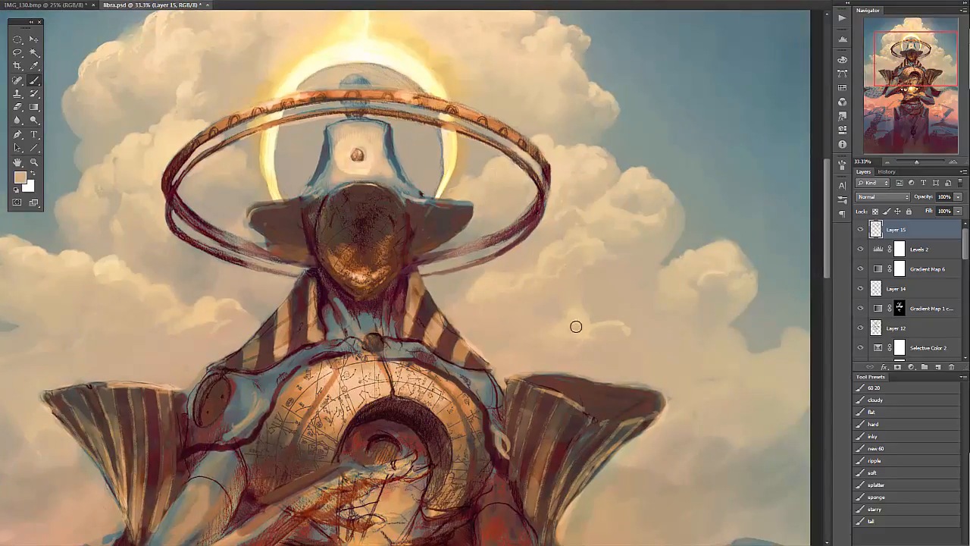
left_click(576, 327, "alt")
left_click(614, 320, "alt")
mouse_move(596, 331)
left_mouse_down()
mouse_move(611, 323)
mouse_move(629, 334)
left_mouse_up()
left_click(631, 334, "alt")
left_click_drag(738, 378, 595, 363)
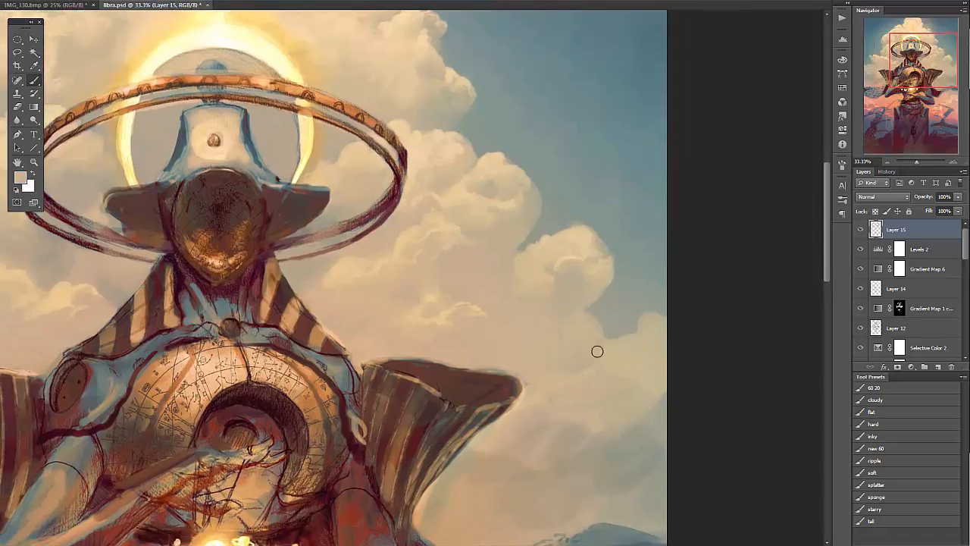
- Sharpen the right shoulder flare's top rim against the clouds using sampled dark red-brown and beige
left_click(485, 318, "alt")
left_click(479, 361, "alt")
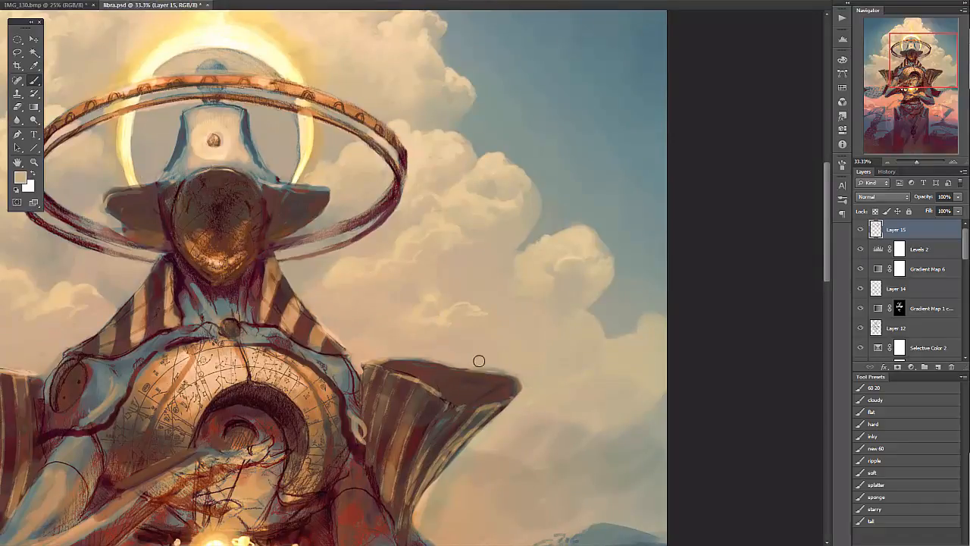
mouse_move(474, 370)
left_mouse_down()
mouse_move(513, 375)
mouse_move(464, 369)
left_mouse_up()
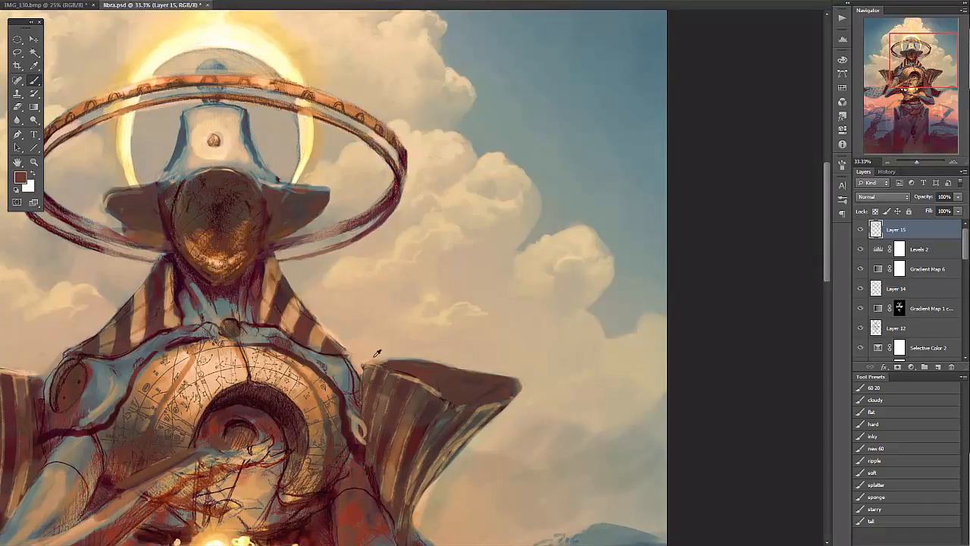
left_click(393, 354, "alt")
mouse_move(377, 360)
left_mouse_down()
mouse_move(442, 360)
mouse_move(493, 368)
mouse_move(418, 367)
mouse_move(516, 386)
left_mouse_up()
left_click(419, 369, "alt")
left_click(364, 295, "alt")
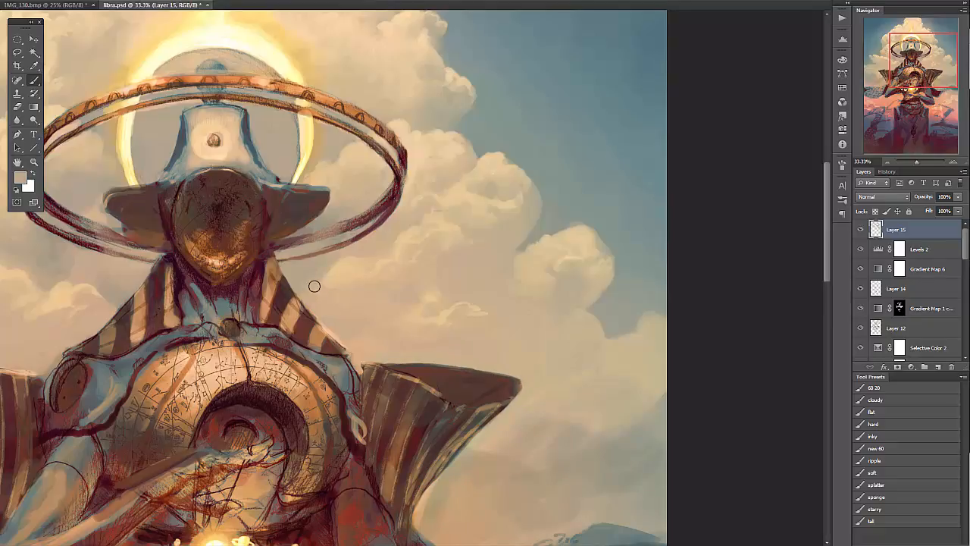
- Add sampled cream highlights to the puffs along the upper left cloud mass
mouse_move(338, 302)
left_mouse_down()
mouse_move(470, 353)
mouse_move(565, 349)
left_mouse_up()
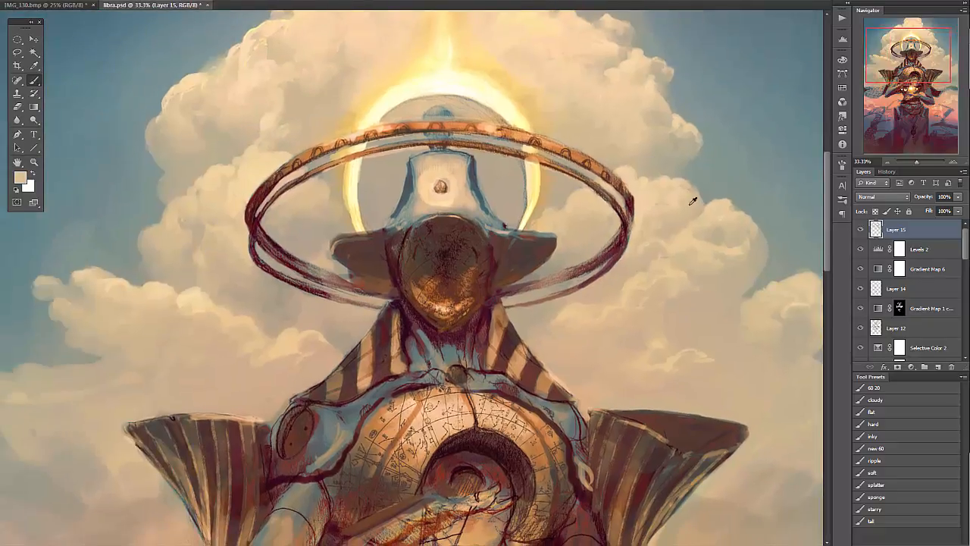
left_click(322, 70, "alt")
left_click(280, 84, "alt")
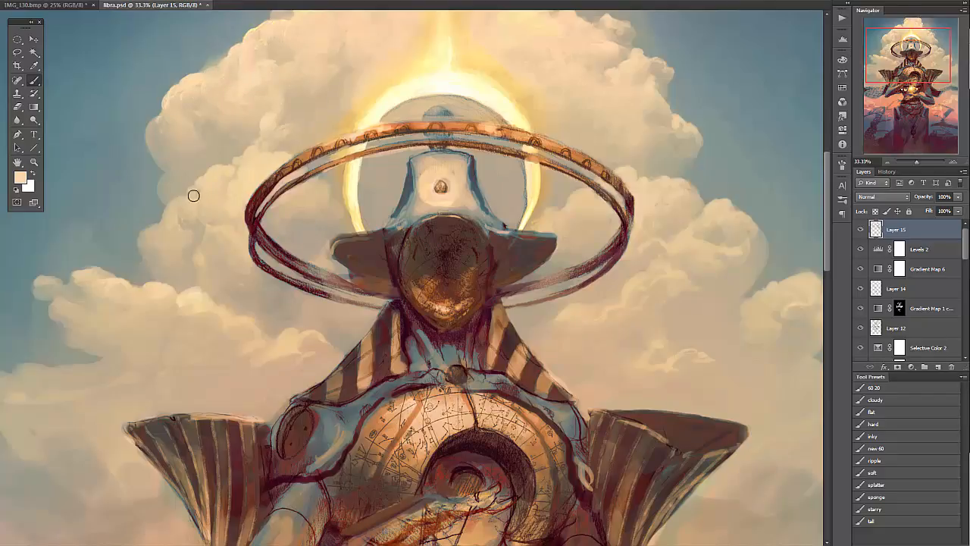
- Soften the lower left cloud's upper edge near the canvas border with sampled gray-green and beige
left_click_drag(296, 59, 240, 147)
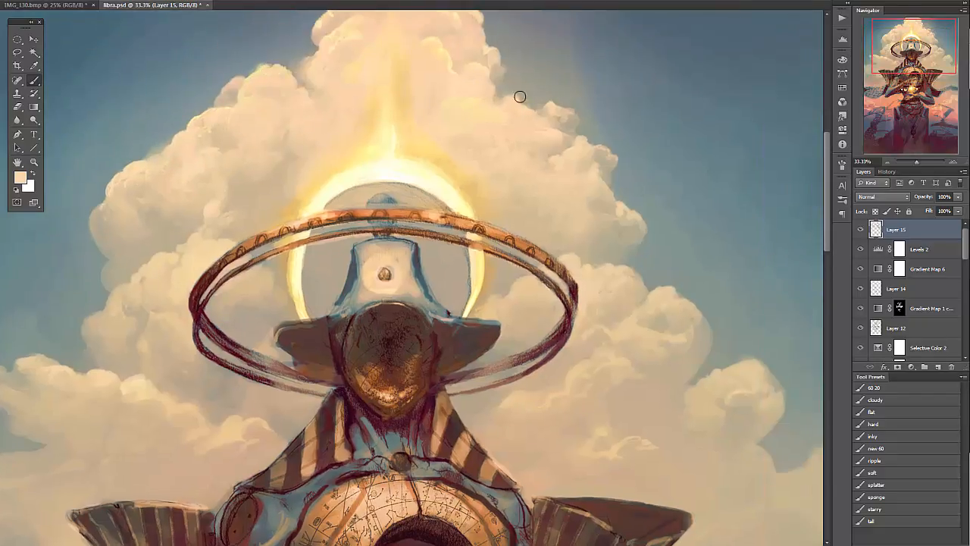
mouse_move(19, 424)
left_mouse_down()
mouse_move(87, 348)
mouse_move(227, 251)
left_mouse_up()
left_click(72, 357, "alt")
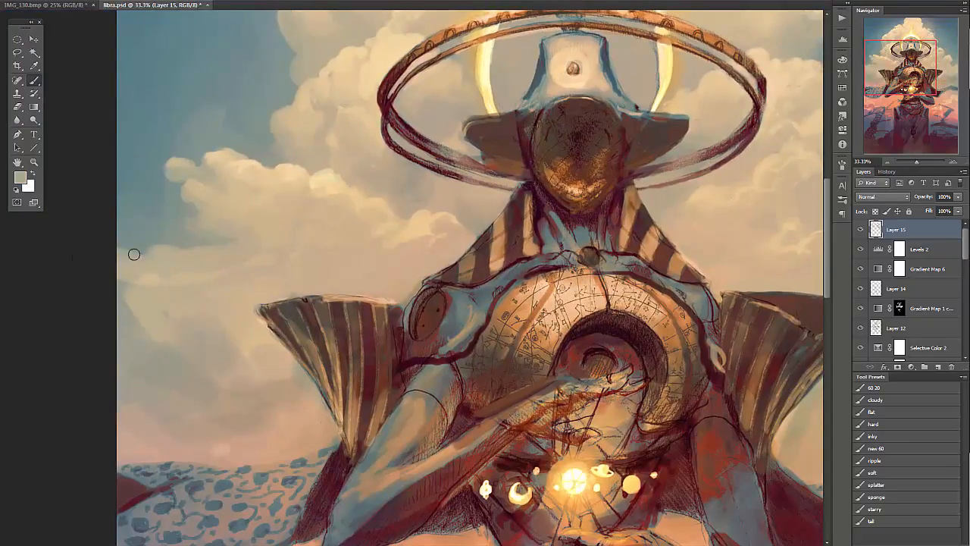
left_click_drag(127, 254, 149, 247)
left_click(177, 249, "alt")
left_click(180, 246, "alt")
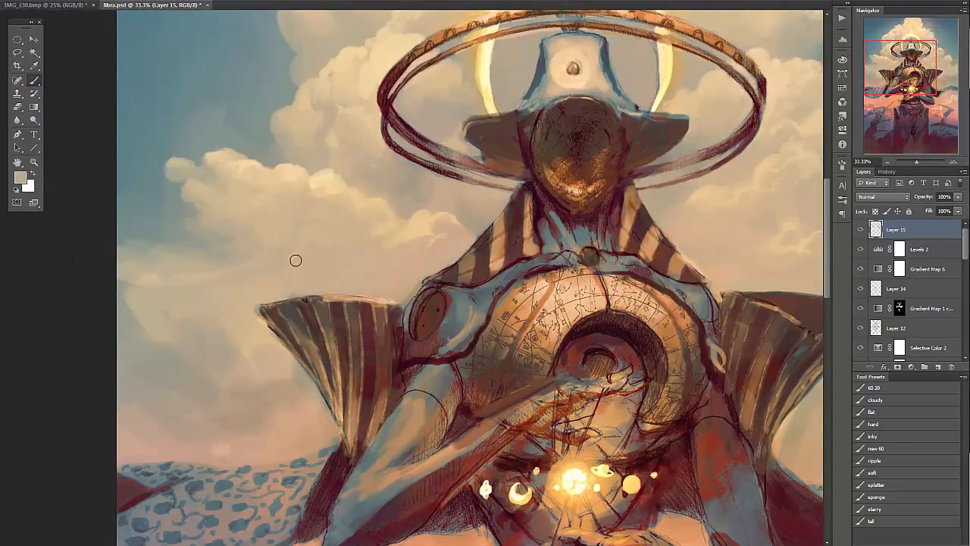
- Smooth the streaky lower left cloud beside the left shoulder flare into soft haze with sampled beige and blue-gray
left_click(264, 247, "alt")
left_click(156, 280, "alt")
left_click(188, 282, "alt")
left_click(217, 293, "alt")
left_click(124, 287, "alt")
left_click(213, 373, "alt")
left_click(264, 347, "alt")
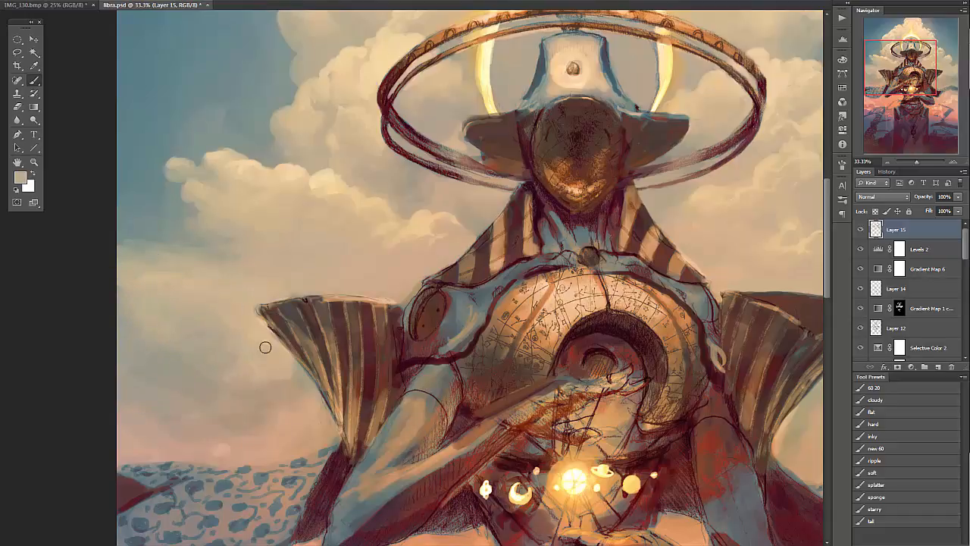
- Clean up the left shoulder flare's top rim and the background toward the collar with sampled brown and peach
left_click(254, 321, "alt")
left_click(335, 302, "alt")
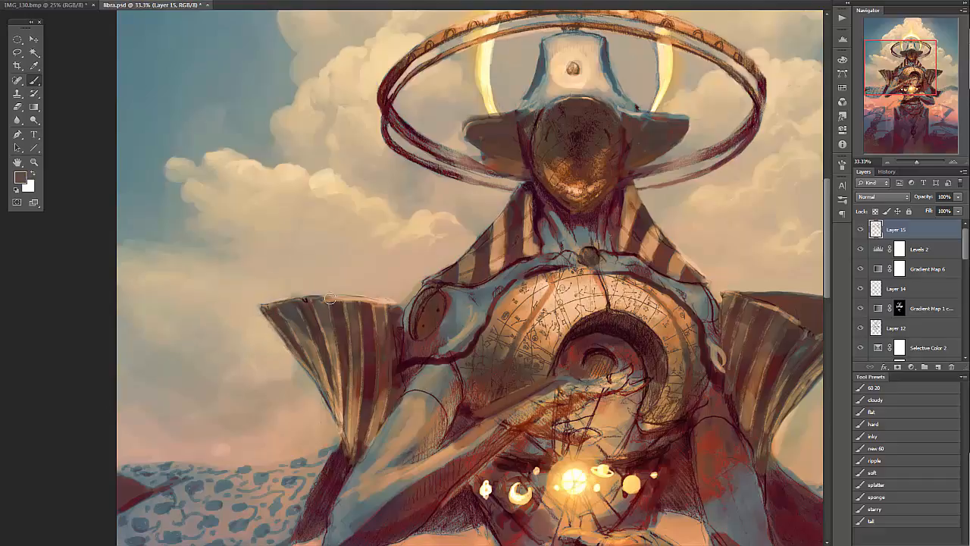
left_click(388, 300, "alt")
left_click(384, 298, "alt")
left_click_drag(409, 296, 440, 274)
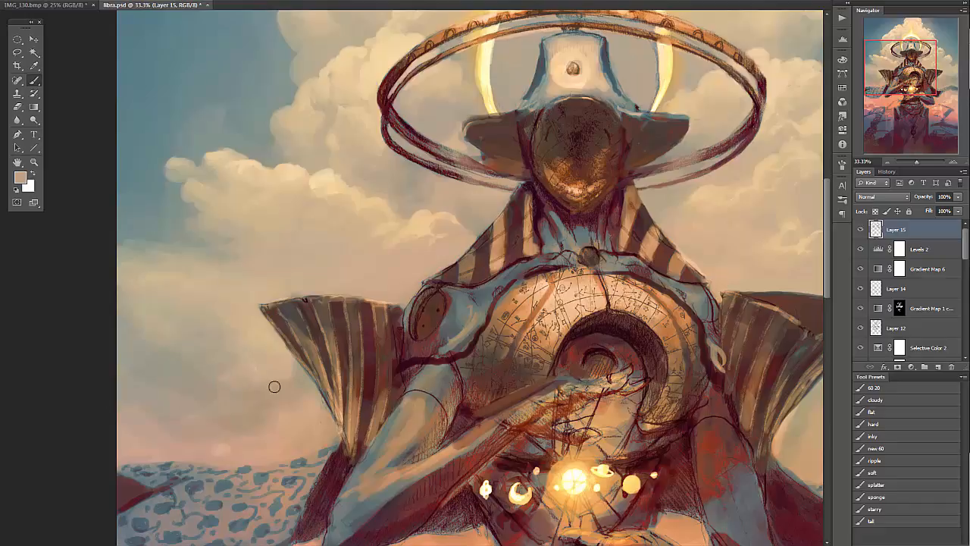
- Smooth the hazy clouds beside and below the left shoulder flare with sampled beige and pink-tan tones
left_click(274, 340, "alt")
left_click(235, 396, "alt")
left_click_drag(283, 434, 316, 303)
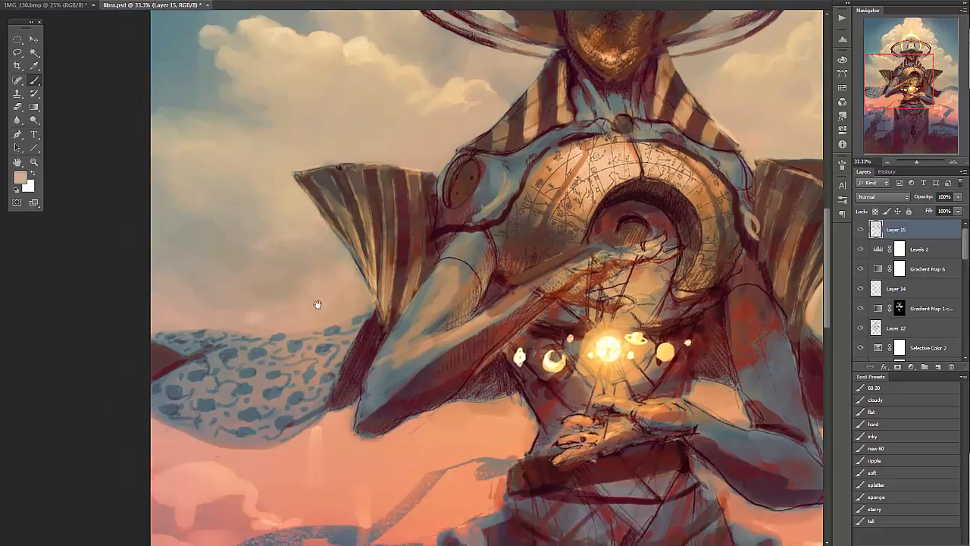
left_click(229, 289, "alt")
left_click(223, 276, "alt")
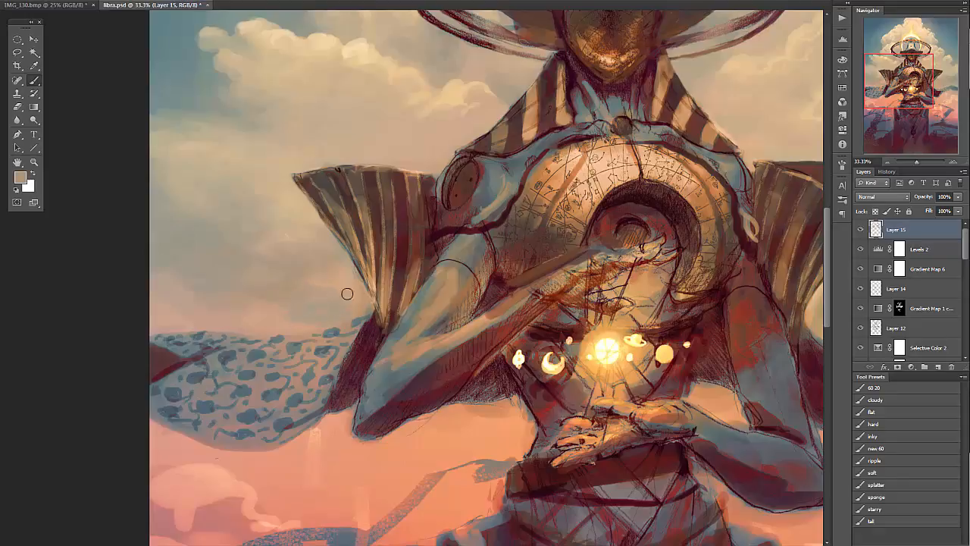
left_click(268, 226, "alt")
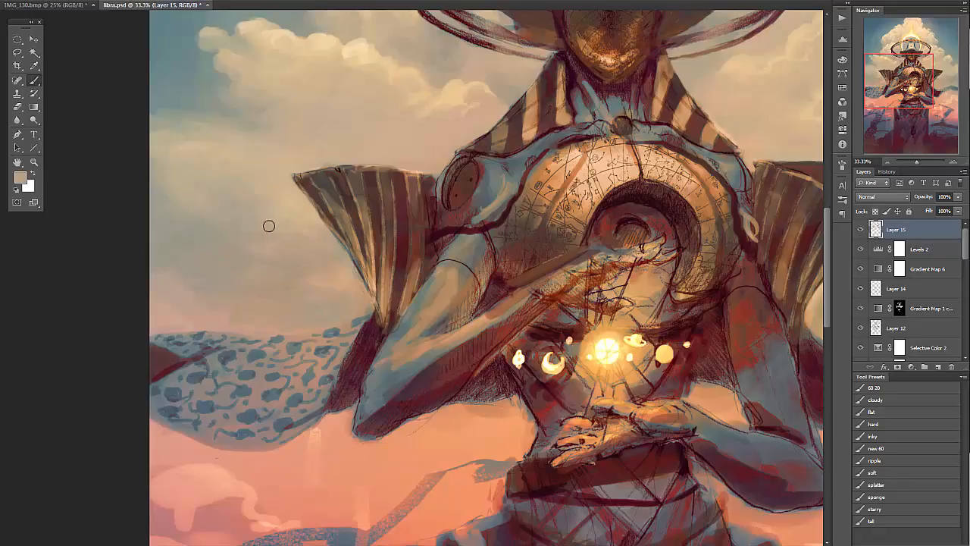
- Refine the puffs along the left cloud mass above the shoulder flare with sampled cream and beige
left_click(335, 147, "alt")
left_click_drag(402, 104, 366, 201)
left_click(315, 172, "alt")
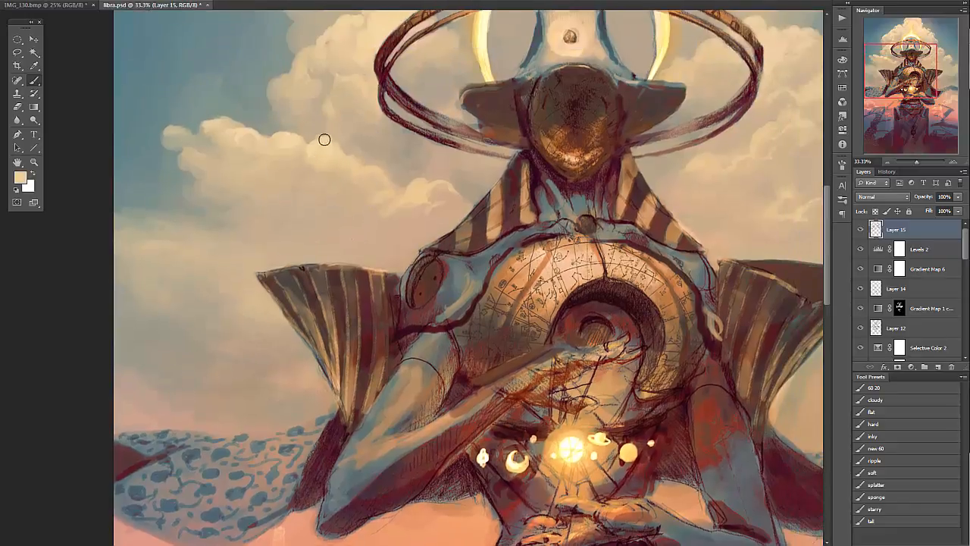
left_click(311, 162, "alt")
left_click(225, 133, "alt")
- Model rounded puffs in the cloud just left of the halo ring with sampled cream and tan shades
left_click_drag(349, 197, 302, 284)
left_click(289, 169, "alt")
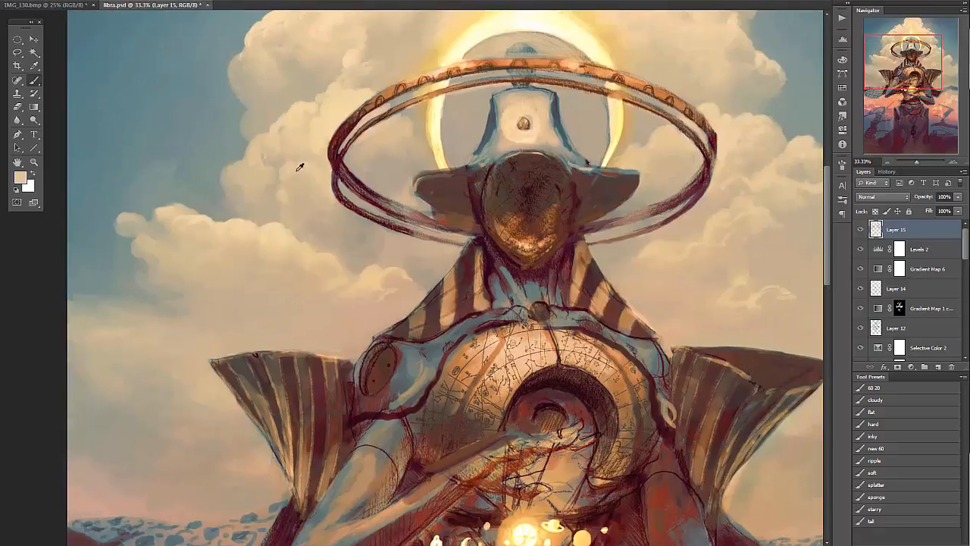
left_click(282, 175, "alt")
left_click(268, 140, "alt")
left_click(327, 107, "alt")
left_click(271, 162, "alt")
left_click(259, 171, "alt")
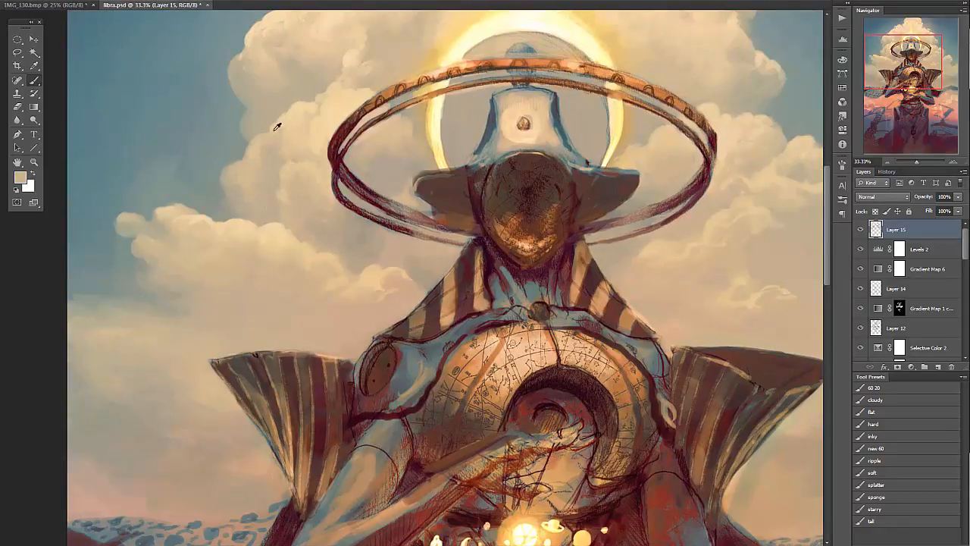
left_click(279, 126, "alt")
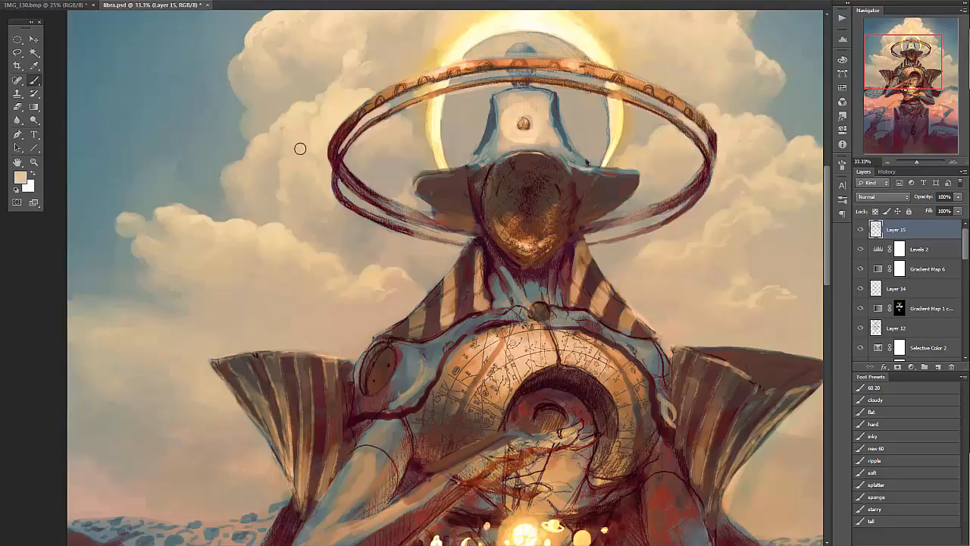
- Clean up the left shoulder flare's outer edge against the clouds with sampled tan
left_click_drag(373, 129, 303, 246)
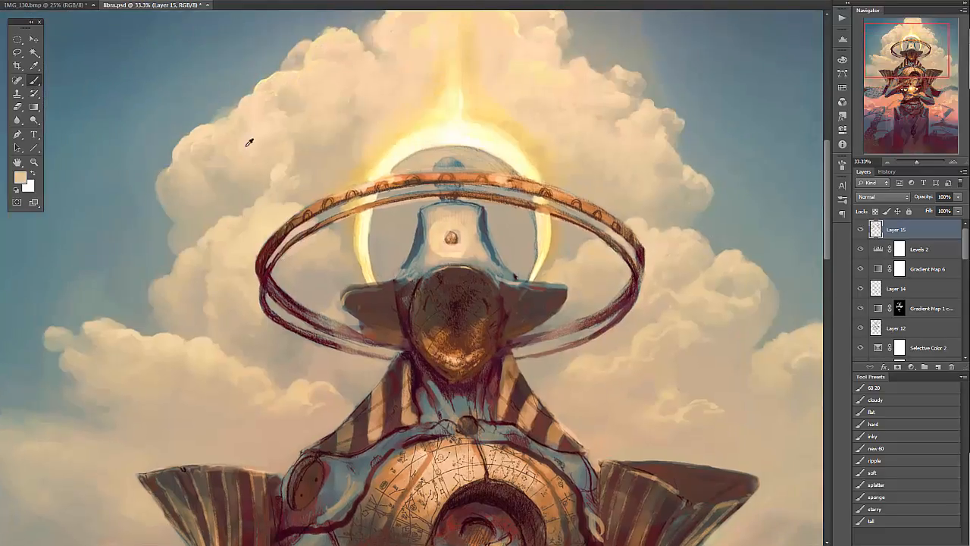
left_click_drag(537, 401, 687, 267)
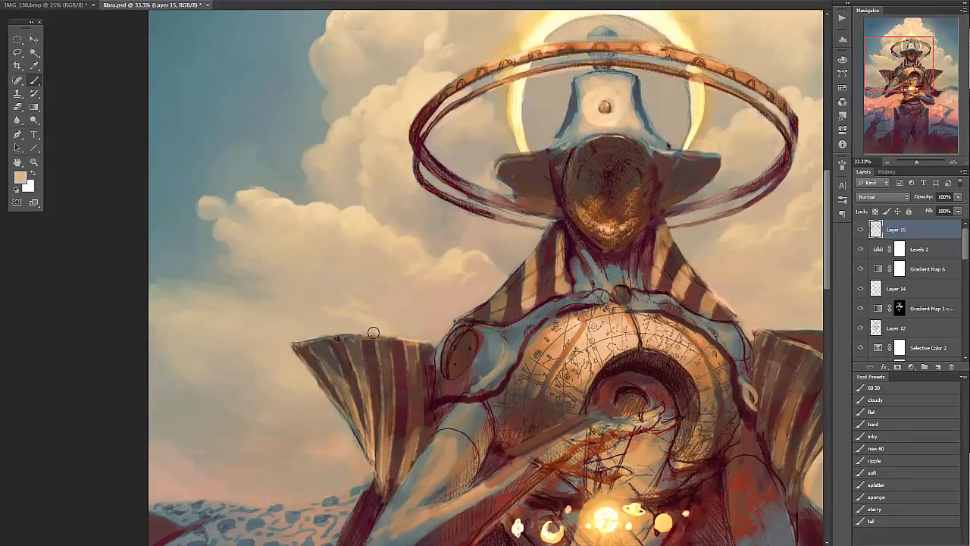
left_click_drag(331, 455, 276, 307)
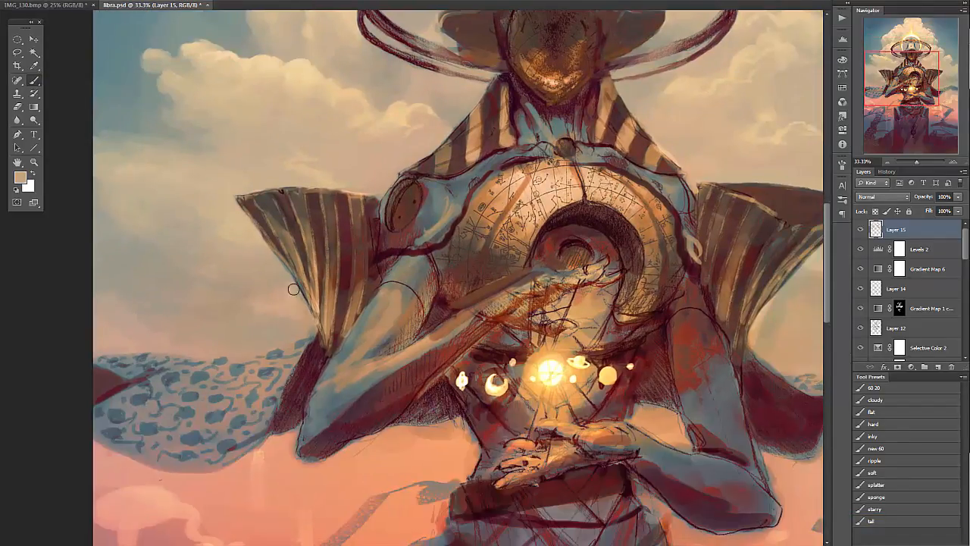
left_click_drag(271, 258, 314, 319)
- Smooth the background along the right shoulder flare's outer edge with sampled tan and peach
left_click_drag(673, 316, 521, 301)
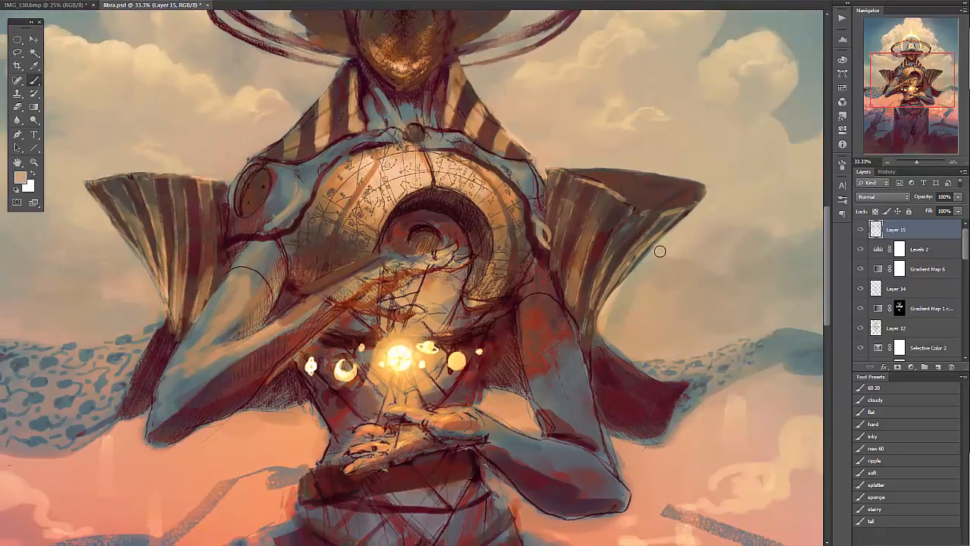
left_click_drag(671, 250, 569, 299)
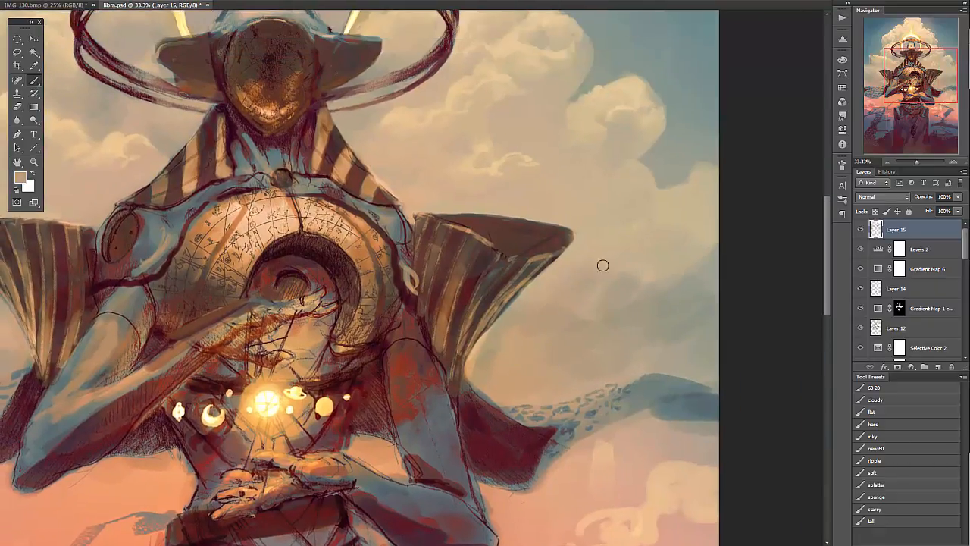
left_click(574, 333, "alt")
left_click(478, 357, "alt")
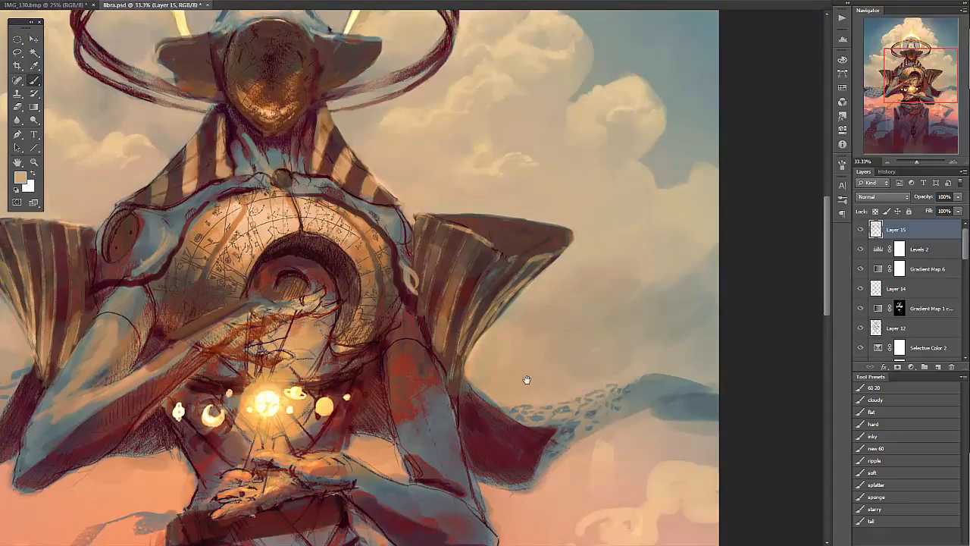
left_click_drag(527, 379, 613, 308)
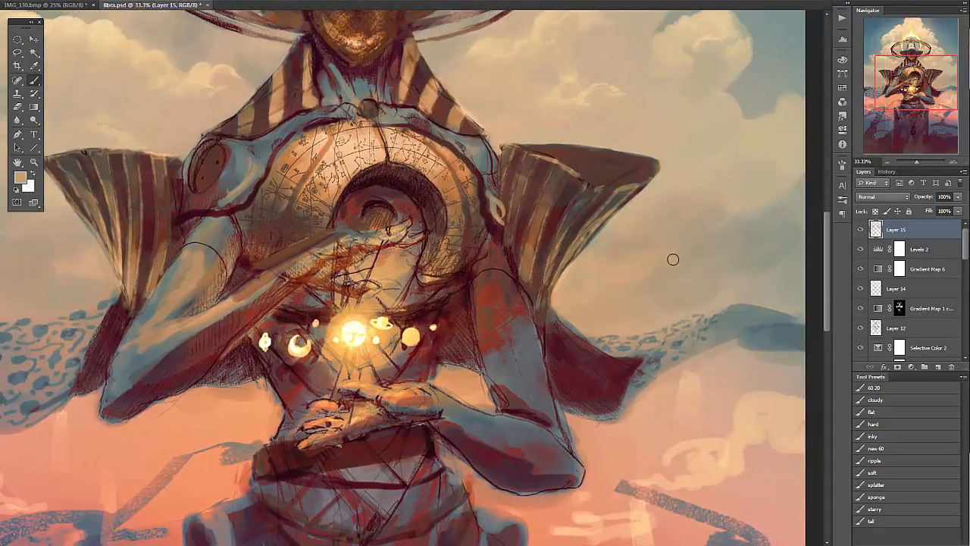
left_click_drag(687, 258, 585, 297)
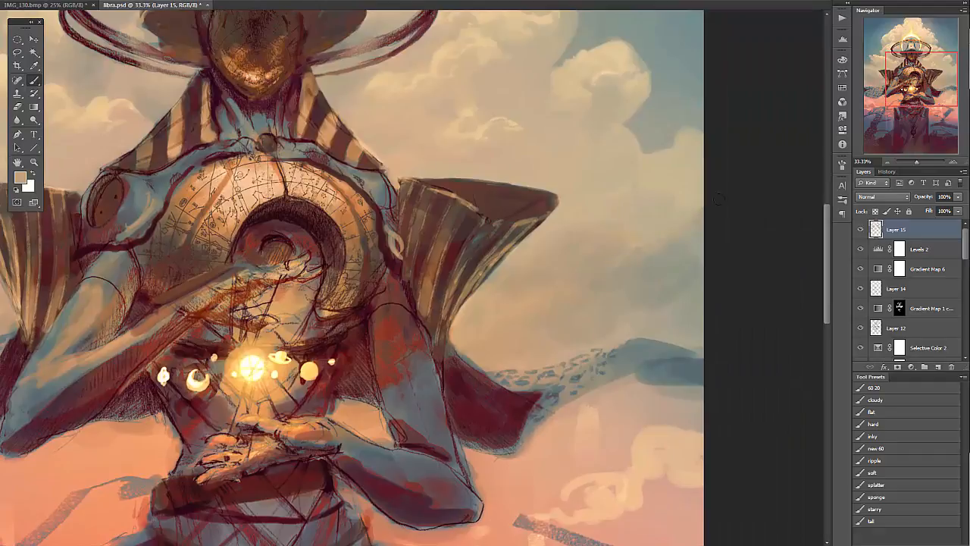
- Soften the broad cloud right of the right shoulder flare with sampled beige and gray tones
left_click(618, 230, "alt")
left_click(576, 220, "alt")
left_click(584, 305, "alt")
left_click(637, 248, "alt")
- Round out the small puff against the blue sky above the right shoulder flare with sampled cream and gray-beige
left_click_drag(647, 237, 635, 280)
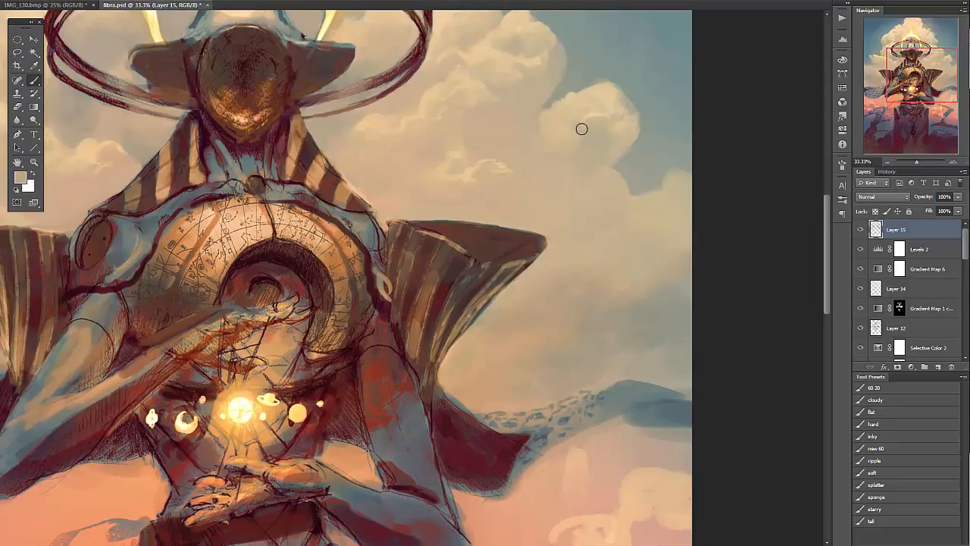
left_click(593, 115, "alt")
left_click_drag(591, 114, 603, 124)
left_click(598, 135, "alt")
left_click(626, 105, "alt")
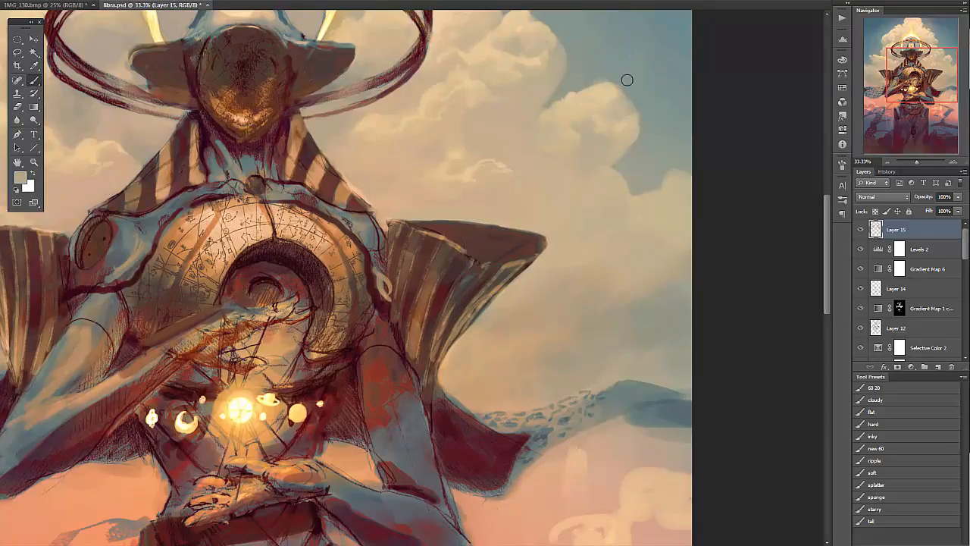
left_click(622, 118, "alt")
- Build up rounded billows on the cloud just right of the halo ring with sampled beige and cream
left_click_drag(606, 150, 592, 199)
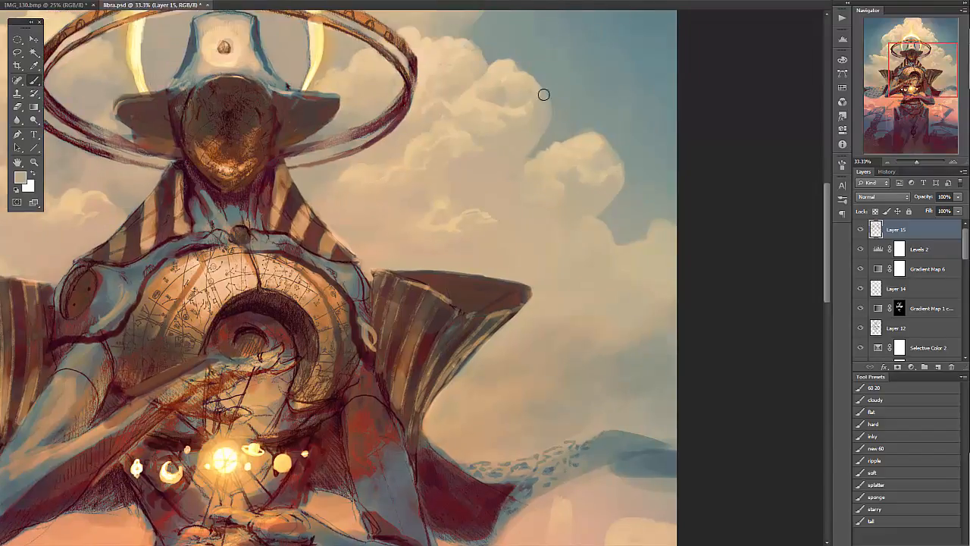
left_click(461, 88, "alt")
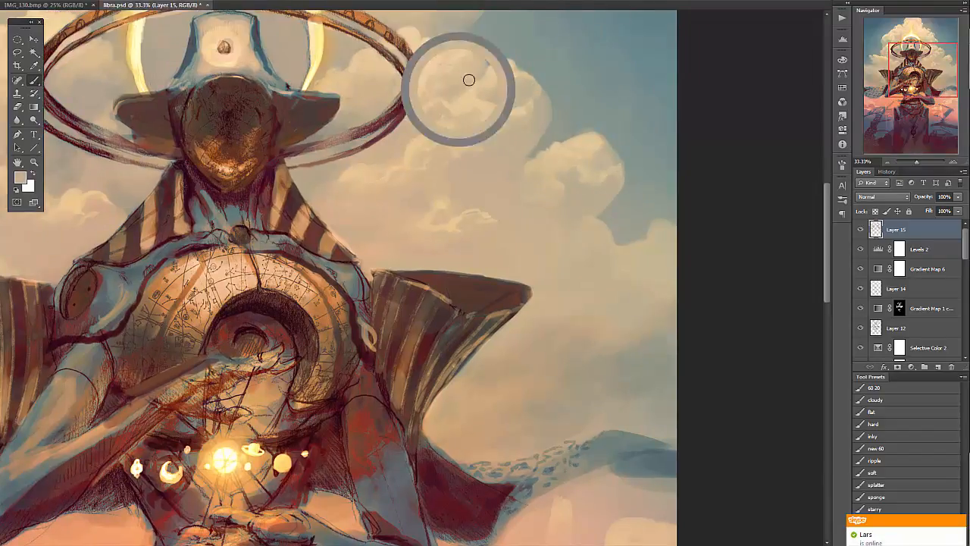
left_click(467, 61, "alt")
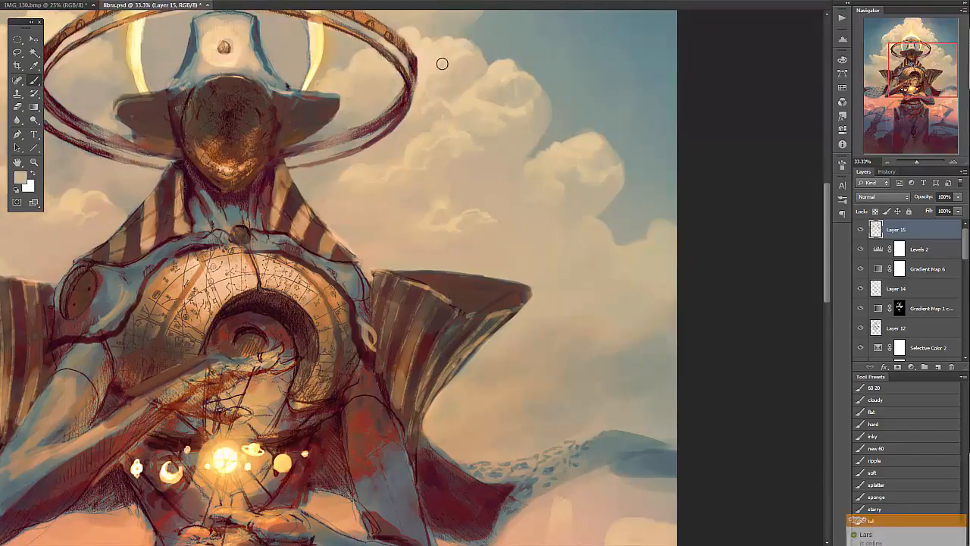
left_click(458, 66, "alt")
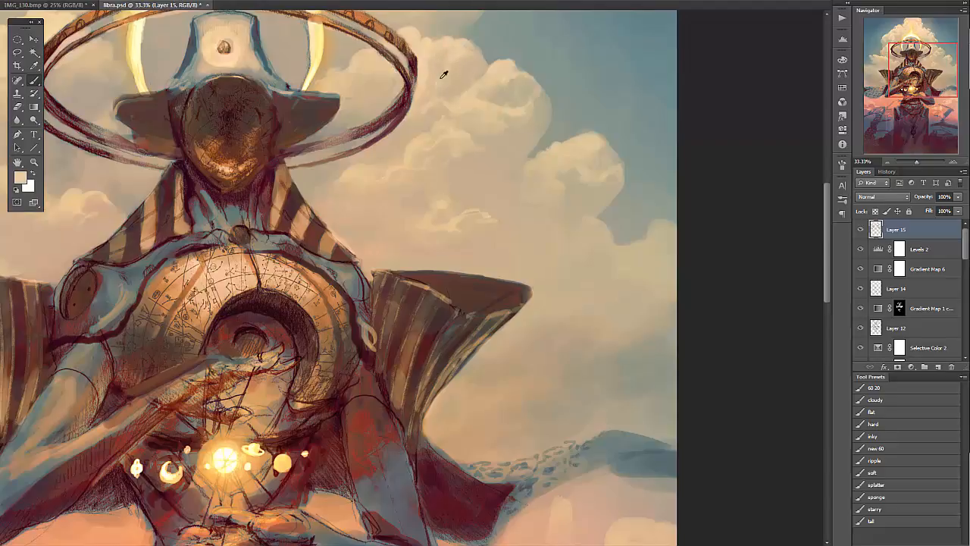
left_click(484, 70, "alt")
- Refine the upper right cloud edge above the halo ring with sampled beige and cream
left_click_drag(483, 67, 462, 148)
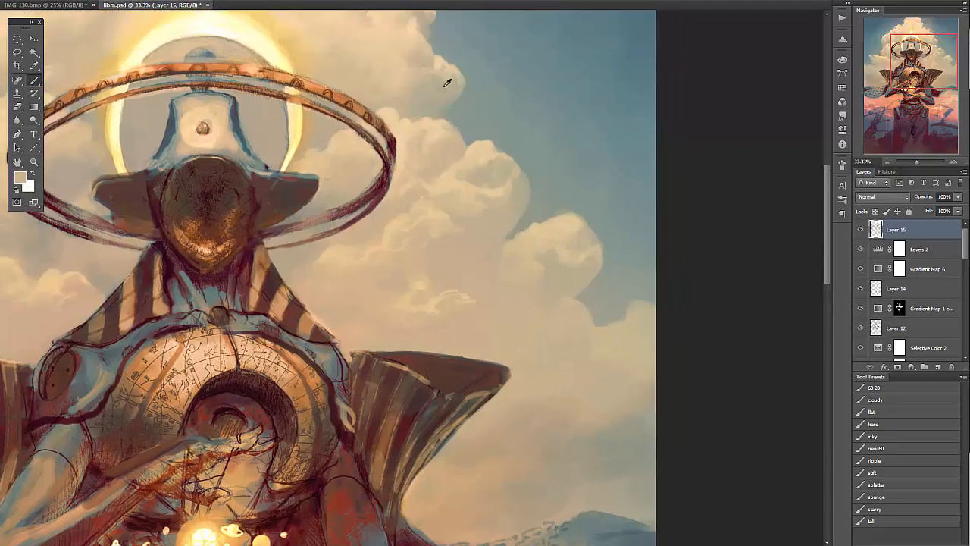
left_click_drag(456, 49, 453, 134)
left_click(406, 135, "alt")
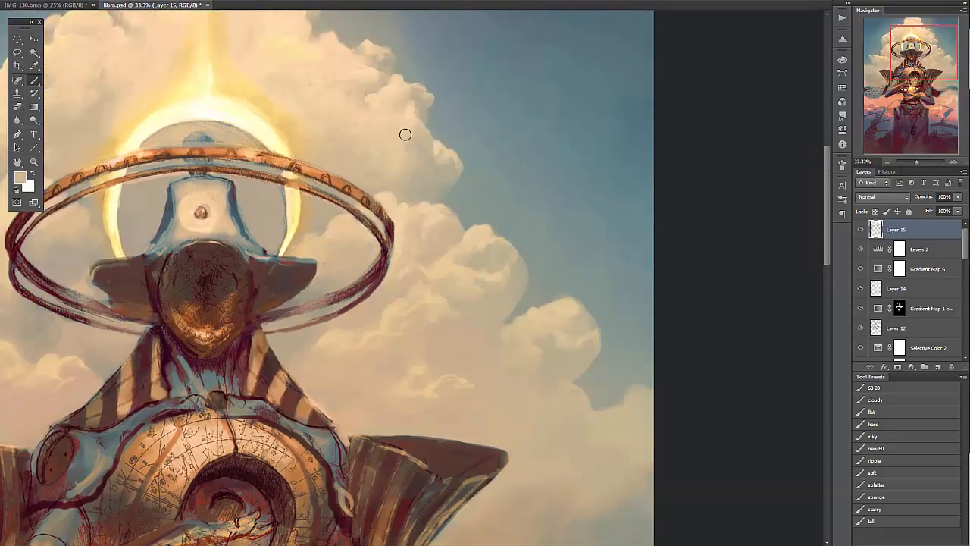
left_click(391, 86, "alt")
- Refine the top of the central cloud column around the light beam with sampled warm cream
left_click_drag(482, 219, 512, 294)
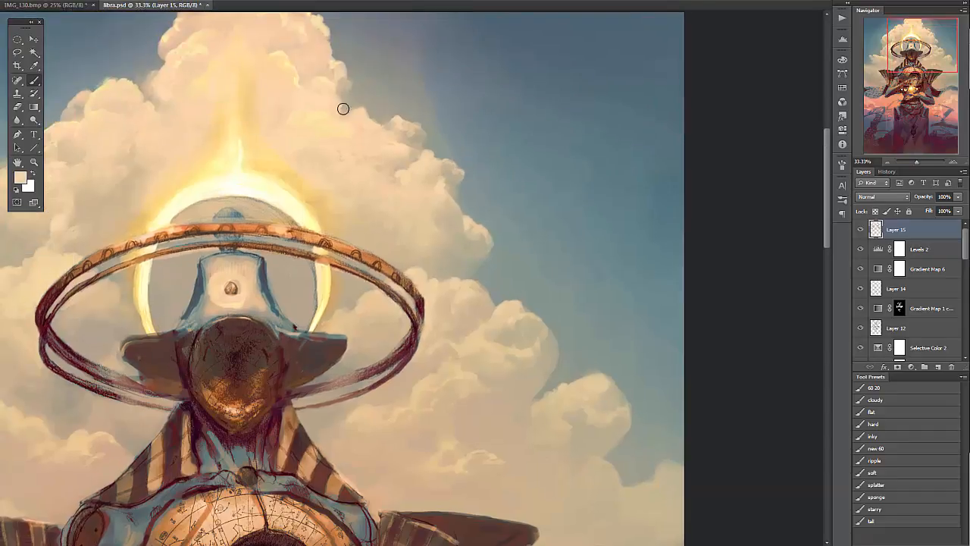
left_click(329, 66, "alt")
left_click_drag(351, 91, 387, 165)
left_click(218, 165, "alt")
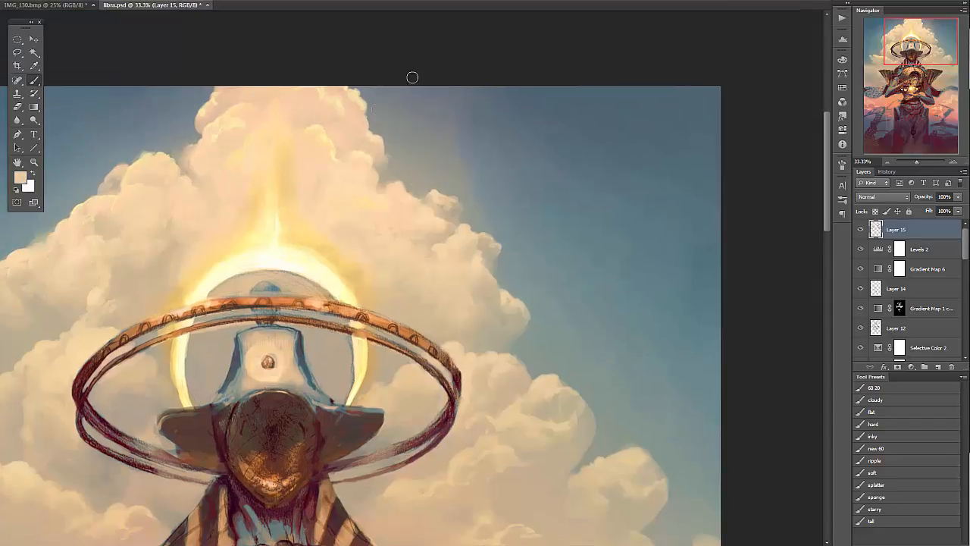
left_click(326, 188, "alt")
- Blend the cloud areas on both sides of the halo's glow with sampled peach, cream and pale yellow
left_click(213, 231, "alt")
left_click(238, 212, "alt")
left_click(166, 250, "alt")
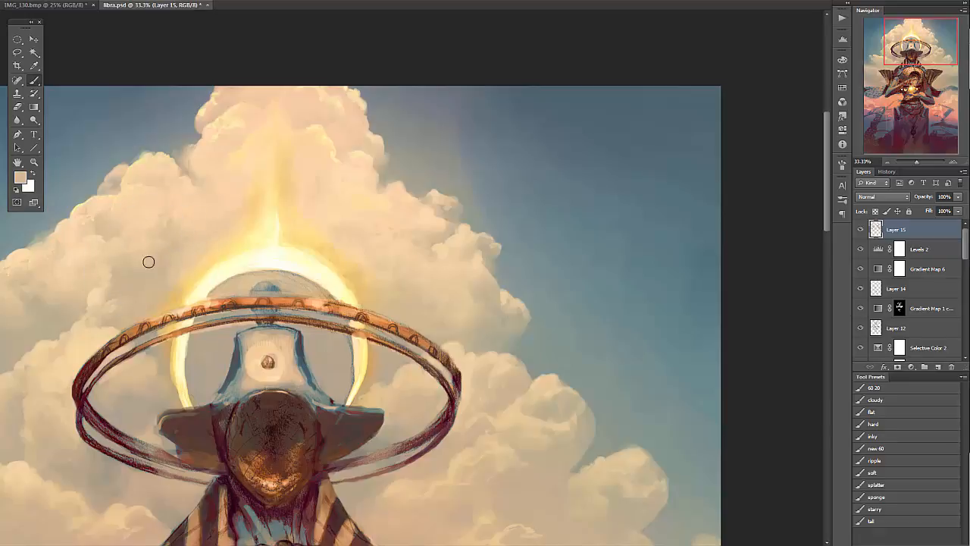
left_click(426, 236, "alt")
left_click(315, 251, "alt")
- Blend the lower right cloud between the shoulder flare and the patterned scarf with sampled gray-green
left_click_drag(520, 395, 479, 203)
left_click_drag(638, 355, 642, 175)
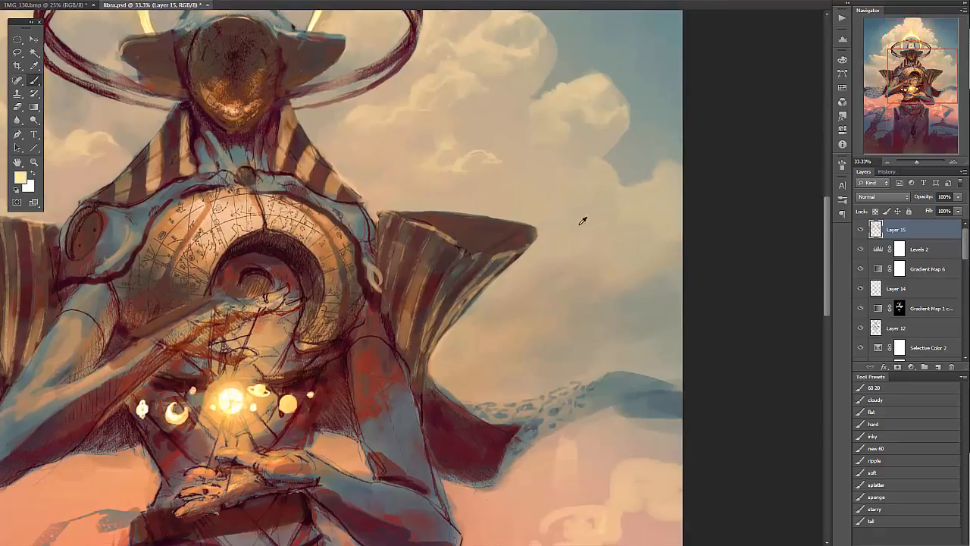
left_click(587, 229, "alt")
left_click(670, 358, "alt")
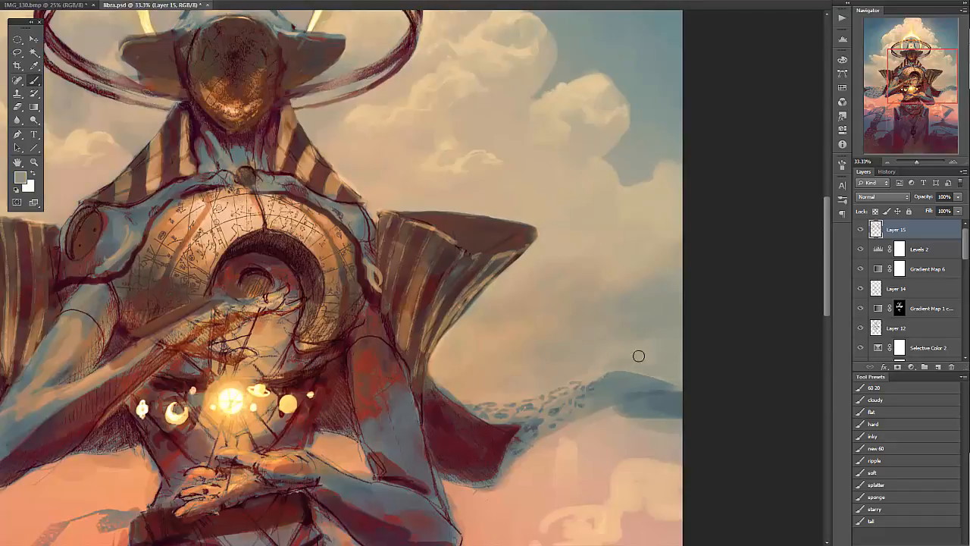
- Paint a soft rounded cloud top beneath the right patterned scarf with sampled peach
left_click_drag(639, 356, 629, 289)
left_click(544, 389, "alt")
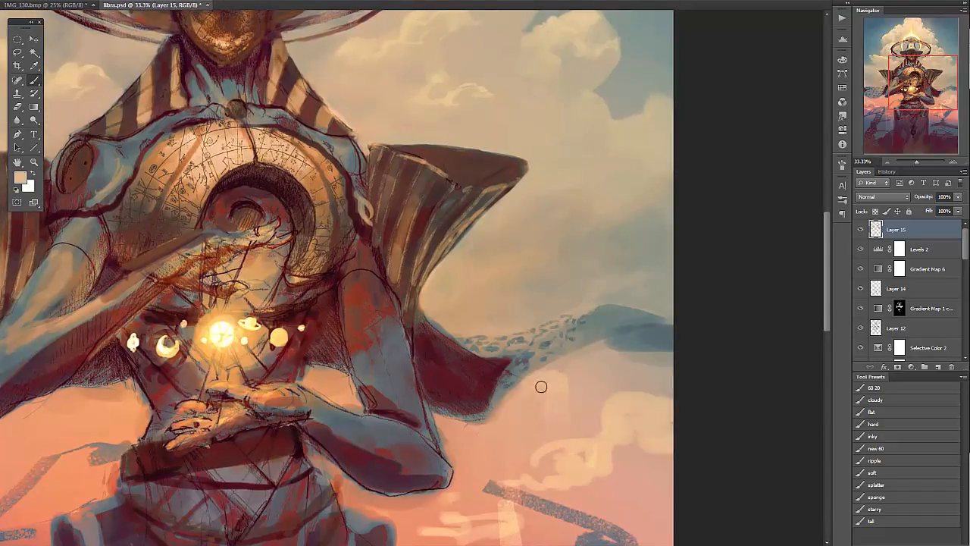
left_click(507, 406, "alt")
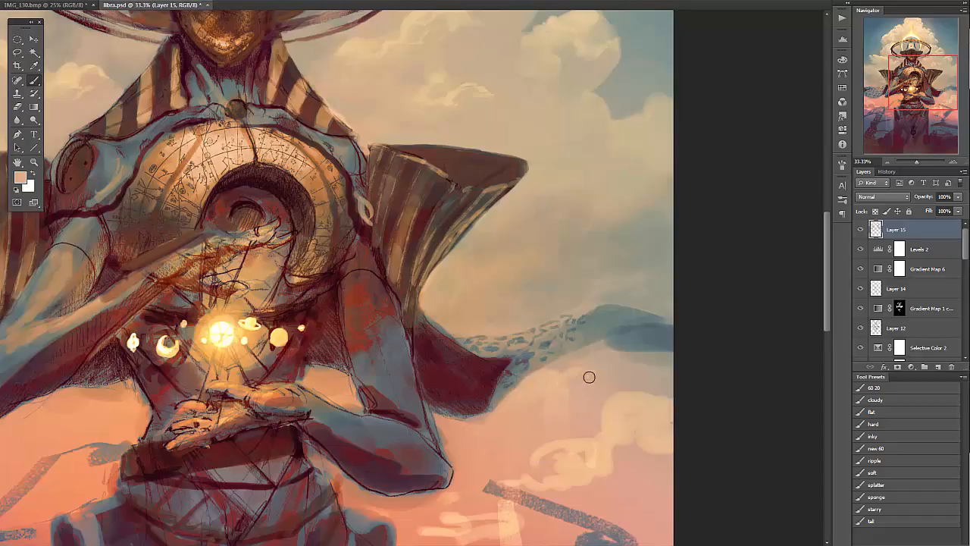
- Clean up the gap and cloak between the torso and right arm with sampled orange and dark red
left_click(338, 386, "alt")
mouse_move(344, 385)
left_mouse_down()
mouse_move(358, 407)
mouse_move(333, 401)
left_mouse_up()
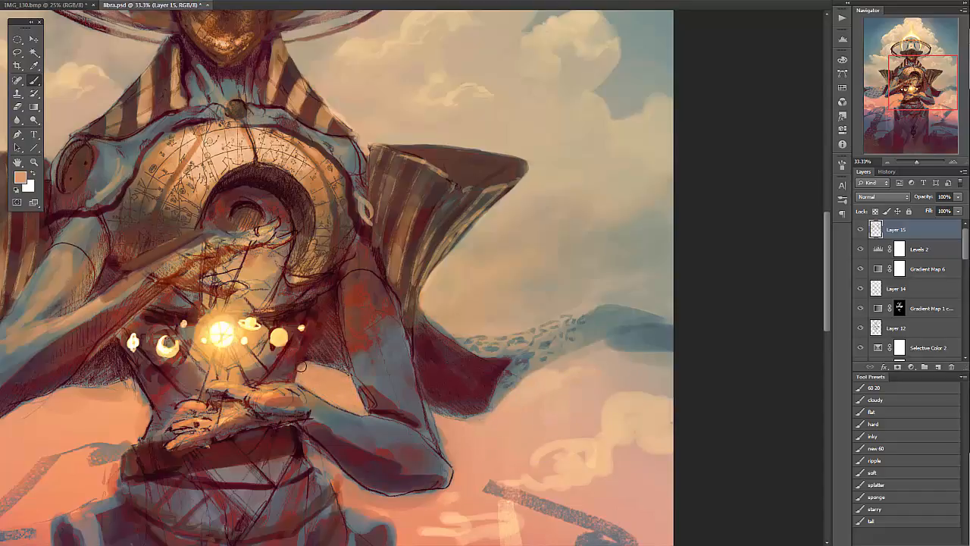
left_click(339, 355, "alt")
mouse_move(323, 353)
left_mouse_down()
mouse_move(307, 339)
mouse_move(316, 327)
mouse_move(312, 338)
left_mouse_up()
left_click(351, 352, "alt")
left_click(334, 348, "alt")
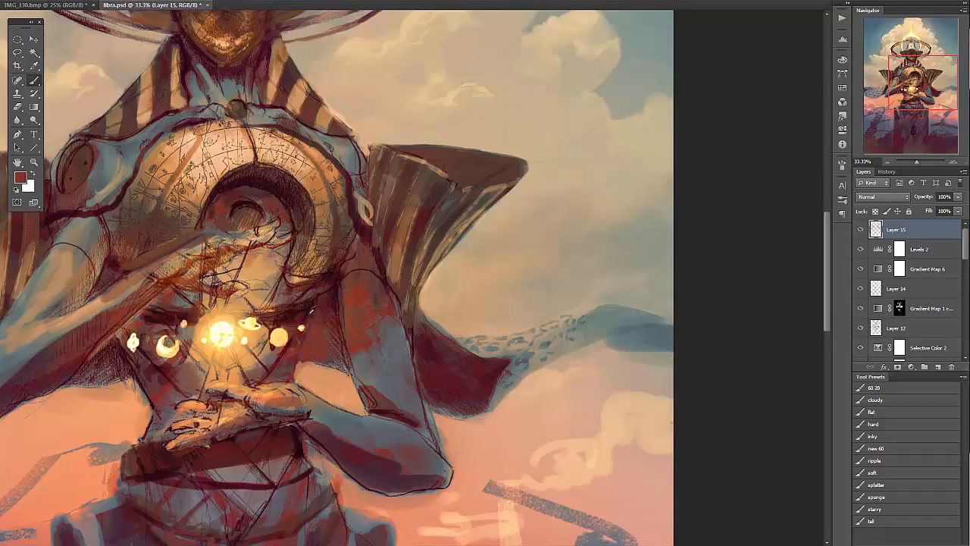
- Tidy the torso's side edges near the planets and waist with sampled dark and peach tones
left_click(310, 321, "alt")
mouse_move(124, 341)
left_mouse_down()
mouse_move(130, 317)
mouse_move(125, 331)
left_mouse_up()
left_click(132, 394, "alt")
mouse_move(136, 401)
left_mouse_down()
mouse_move(145, 383)
mouse_move(149, 436)
left_mouse_up()
mouse_move(302, 357)
left_mouse_down()
mouse_move(299, 379)
mouse_move(301, 365)
left_mouse_up()
- Clean up the peach background around the right forearm and elbow and touch up the cloak inside the arm with sampled red
mouse_move(311, 438)
left_mouse_down()
mouse_move(304, 461)
mouse_move(333, 463)
left_mouse_up()
left_click(471, 473, "alt")
mouse_move(445, 441)
left_mouse_down()
mouse_move(428, 411)
mouse_move(447, 458)
left_mouse_up()
mouse_move(422, 402)
left_mouse_down()
mouse_move(416, 360)
mouse_move(419, 395)
left_mouse_up()
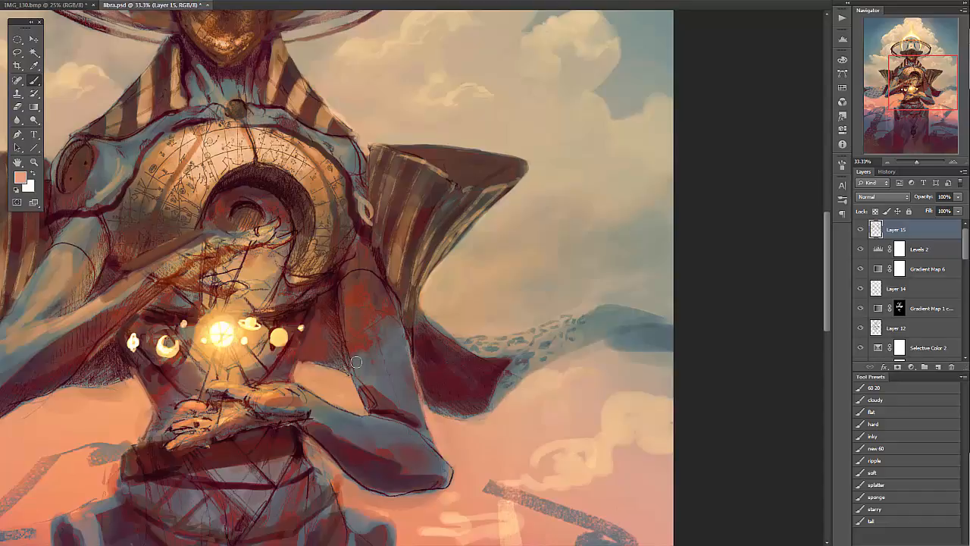
left_click(353, 361, "alt")
left_click_drag(352, 381, 341, 317)
- Touch up the outer end of the right patterned scarf with sampled beige and grey-blue
left_click(588, 297, "alt")
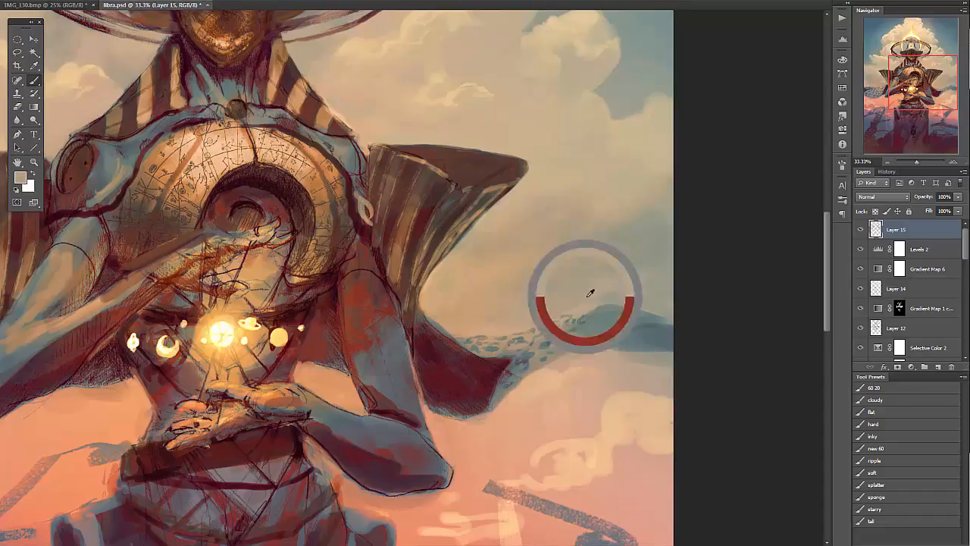
left_click(603, 332, "alt")
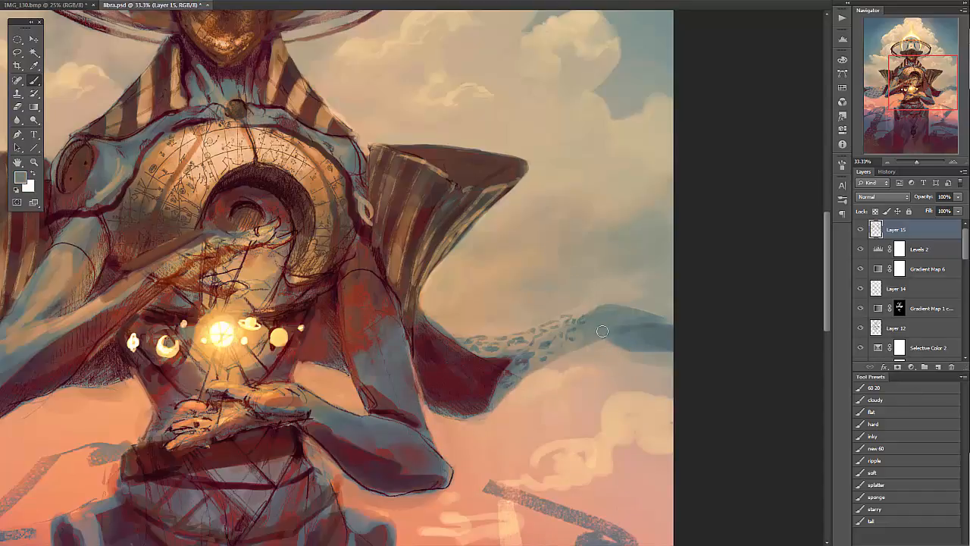
left_click(661, 327, "alt")
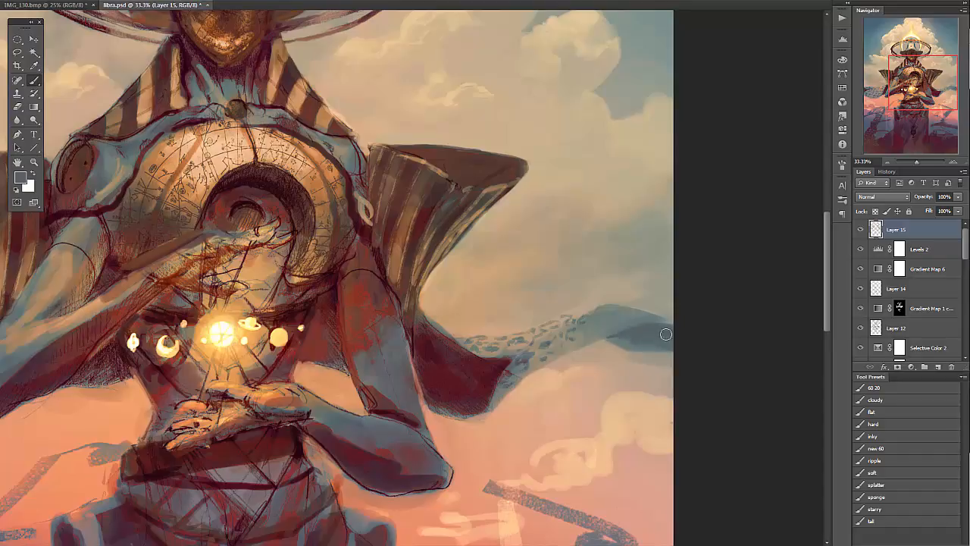
left_click_drag(660, 340, 627, 305)
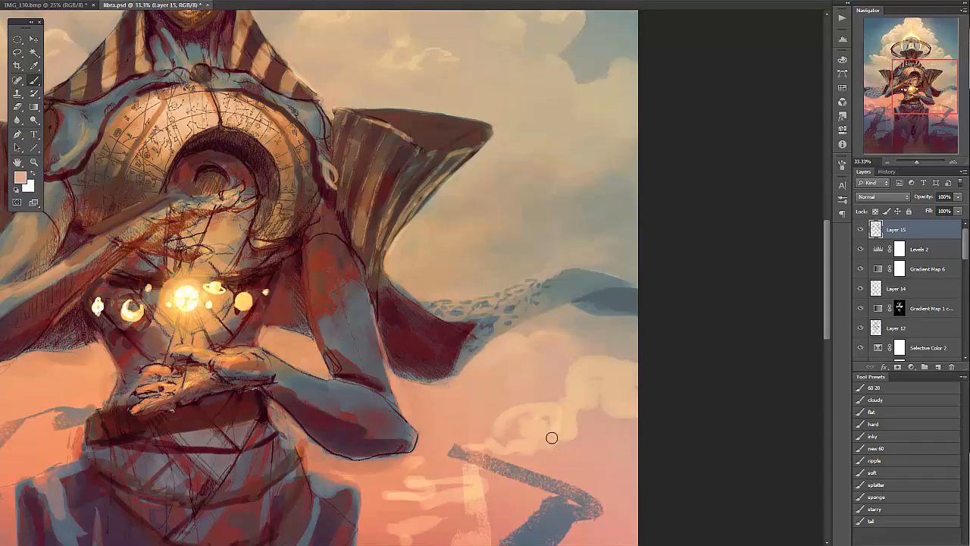
- Reshape the pale cloud at the canvas's right edge into rounded billows with sampled peach and pink
left_click(545, 277, "alt")
left_click_drag(635, 413, 601, 329)
left_click(601, 327, "alt")
left_click(586, 317, "alt")
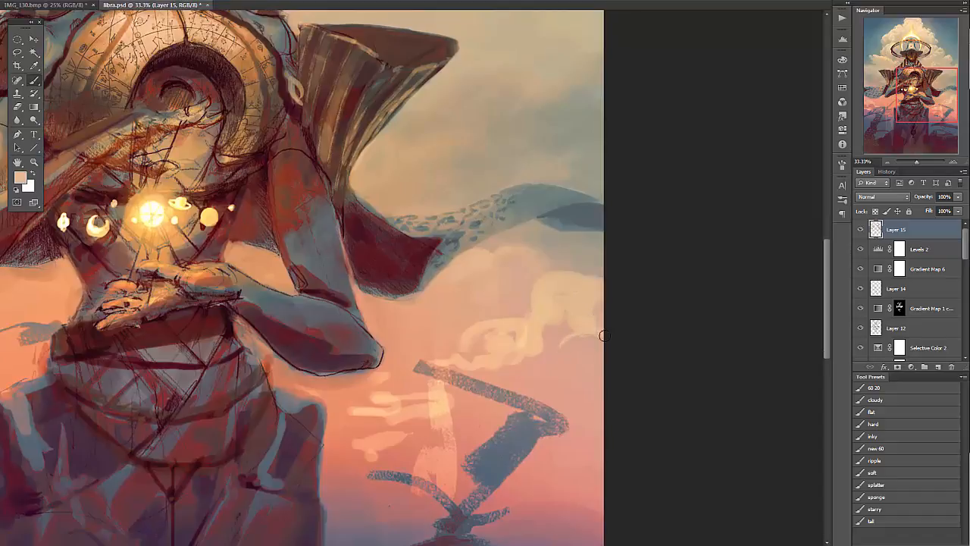
left_click(561, 320, "alt")
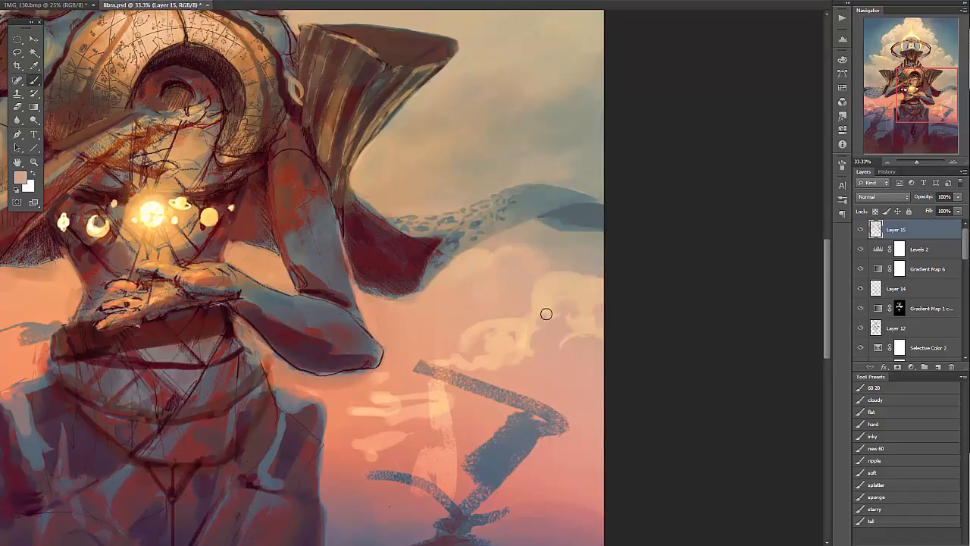
mouse_move(520, 299)
left_mouse_down()
mouse_move(564, 318)
mouse_move(594, 294)
left_mouse_up()
- Define the puffy edges and shadowed undersides of the lower billows in the right cloud with sampled cream and pink
left_click(519, 343, "alt")
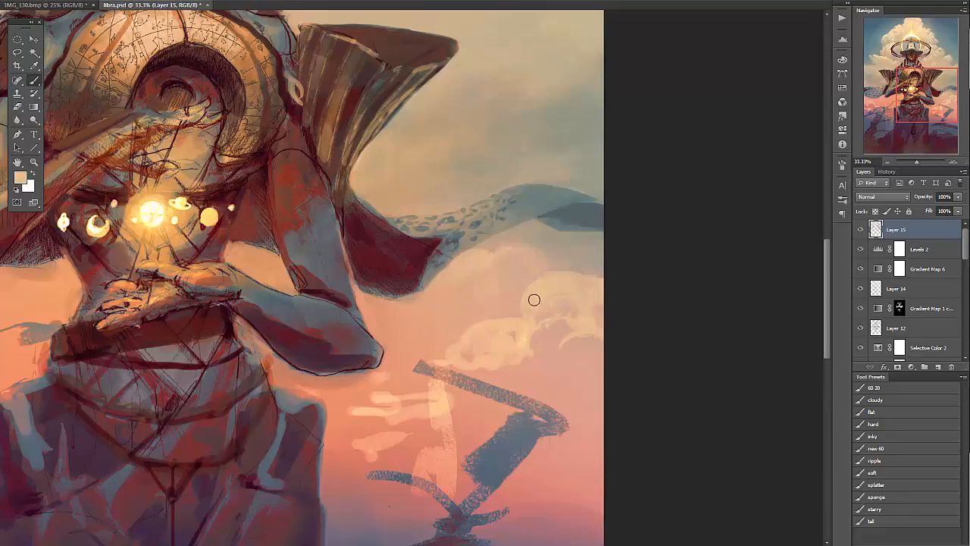
left_click(525, 339, "alt")
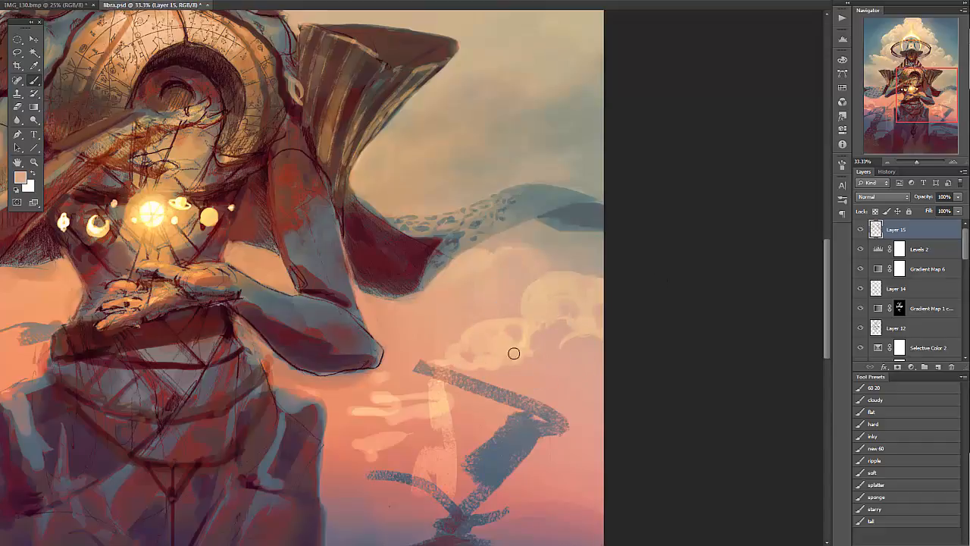
mouse_move(513, 354)
left_mouse_down()
mouse_move(526, 341)
mouse_move(504, 343)
left_mouse_up()
left_click(526, 335, "alt")
left_click(503, 374, "alt")
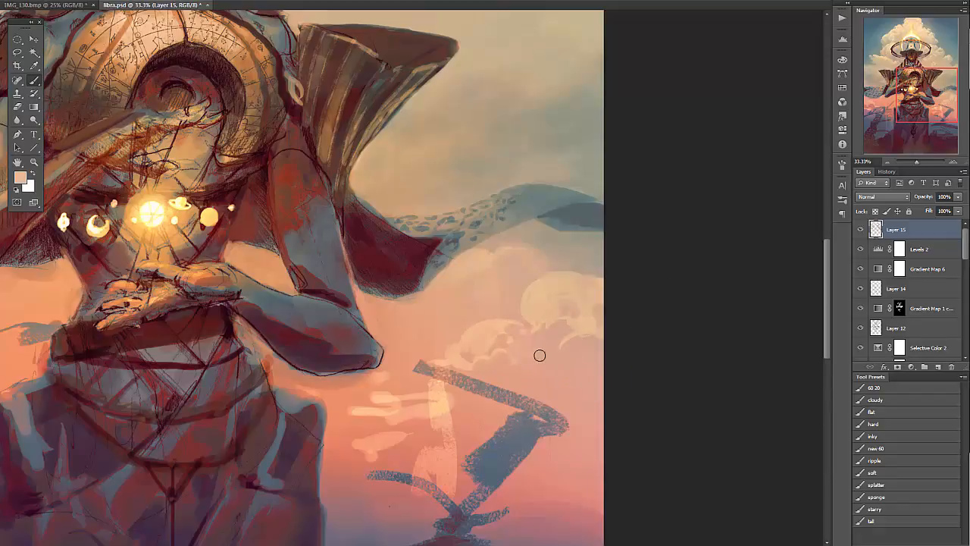
left_click(518, 331, "alt")
left_click(435, 360, "alt")
left_click(531, 249, "alt")
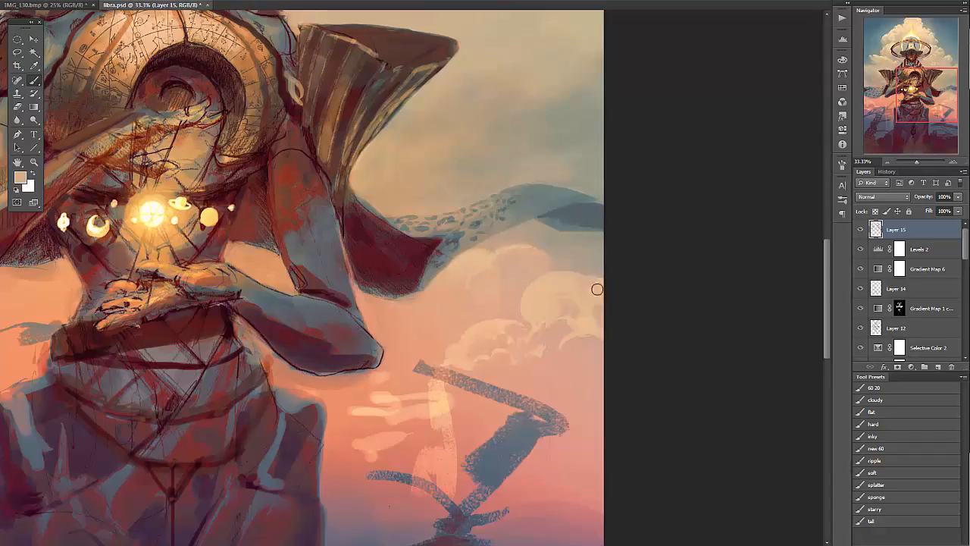
- Shape the pale strokes below the right elbow into a small cloud top with sampled peach and cream
left_click_drag(379, 321, 501, 304)
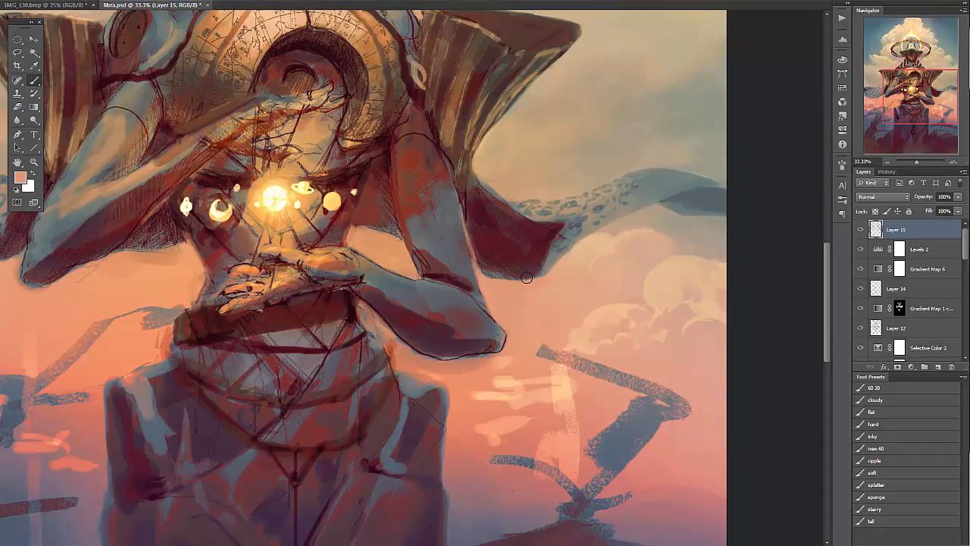
left_click(483, 387, "alt")
left_click_drag(479, 389, 513, 384)
left_click(504, 404, "alt")
left_click(542, 375, "alt")
left_click(571, 392, "alt")
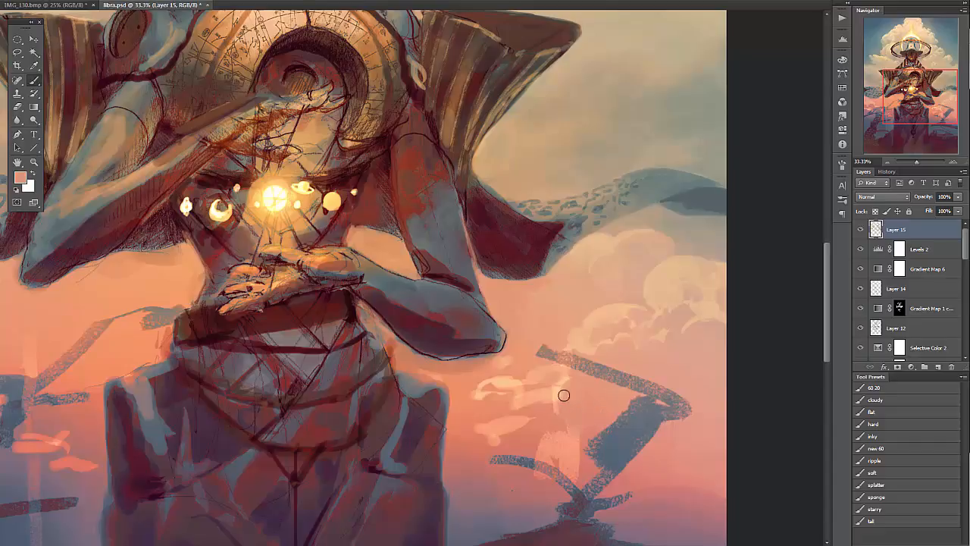
- Break up the underside of the small cloud below the right elbow with sampled orange-pink tones
left_click(520, 426, "alt")
left_click_drag(517, 427, 494, 440)
left_click(476, 397, "alt")
mouse_move(481, 394)
left_mouse_down()
mouse_move(511, 360)
mouse_move(505, 369)
mouse_move(491, 365)
mouse_move(505, 357)
mouse_move(468, 362)
left_mouse_up()
left_click(507, 367, "alt")
left_click(384, 341, "alt")
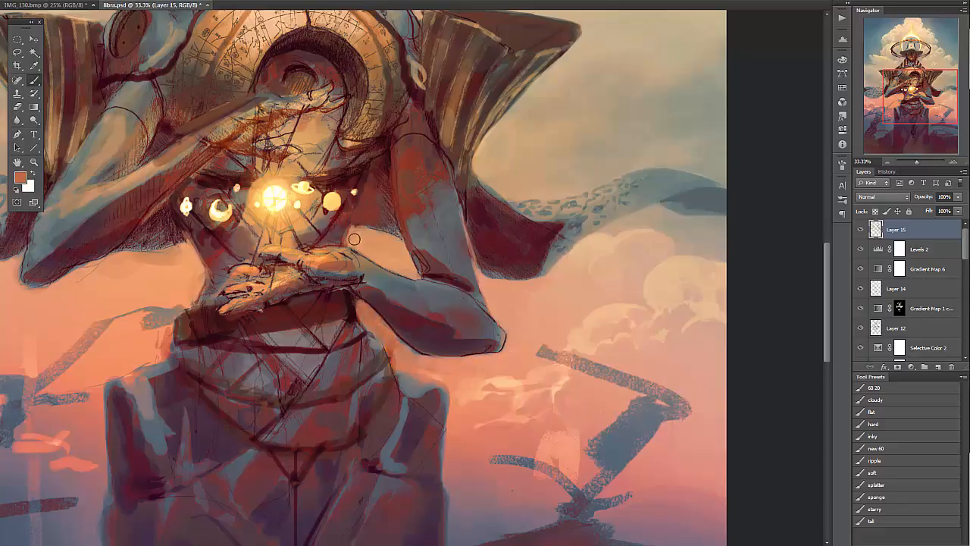
- Add small rounded highlights to the cloud below the right elbow with sampled light peach
left_click(415, 365, "alt")
left_click(494, 382, "alt")
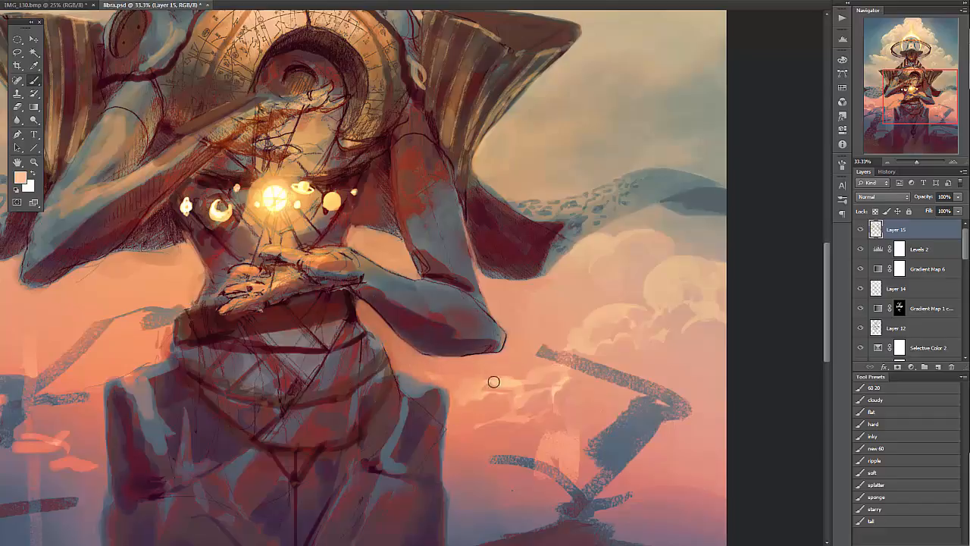
left_click_drag(493, 381, 515, 375)
left_click(492, 385, "alt")
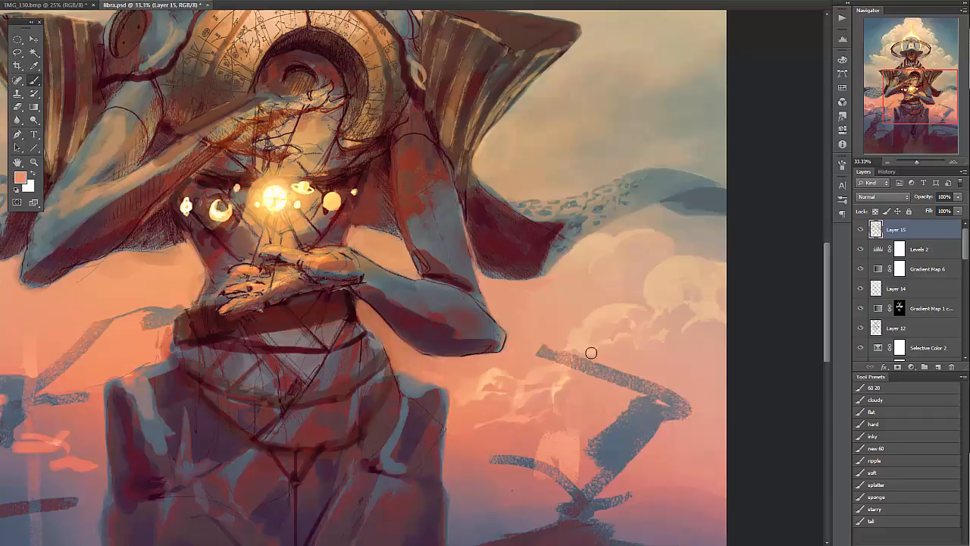
left_click(502, 404, "alt")
- Paint over the pale block beneath the small right cloud with sampled pinks and extend soft billows there
left_click_drag(707, 387, 619, 299)
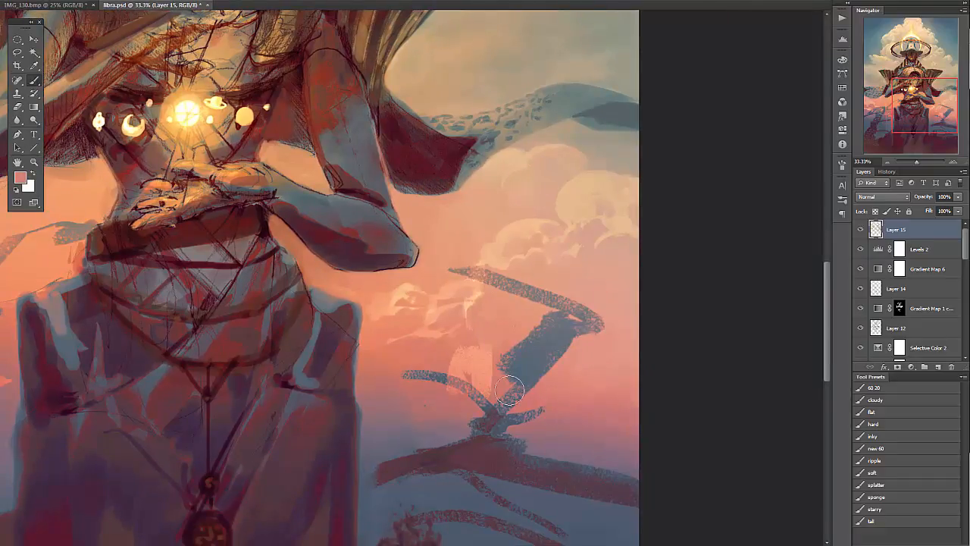
left_click_drag(485, 364, 453, 372)
left_click_drag(493, 345, 457, 394)
left_click(485, 336, "alt")
left_click(494, 355, "alt")
left_click(455, 370, "alt")
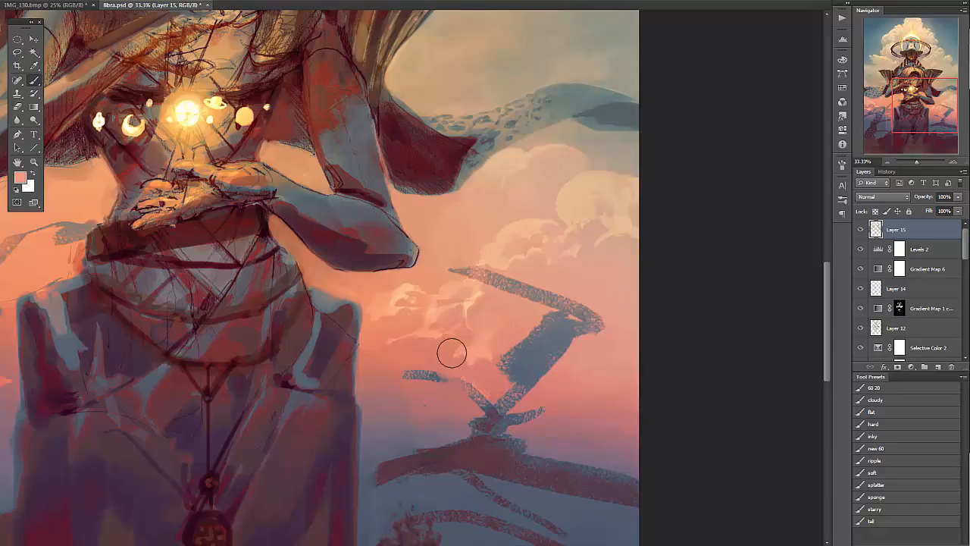
left_click_drag(451, 354, 470, 351)
left_click(472, 356, "alt")
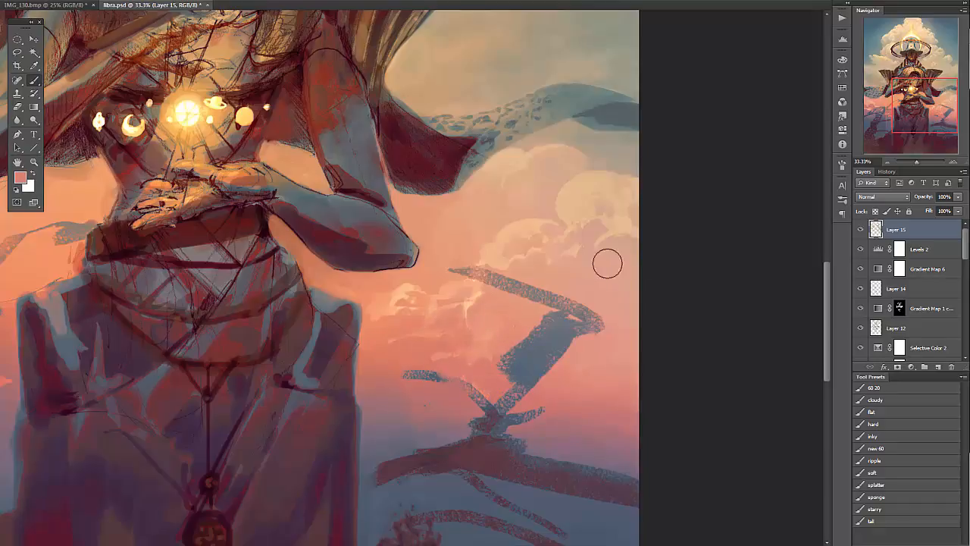
- Blend the pink sky around the small right cloud and trim the tip of the blue ribbon stroke with sampled peach
left_click(446, 405, "alt")
left_click(371, 339, "alt")
left_click(578, 403, "alt")
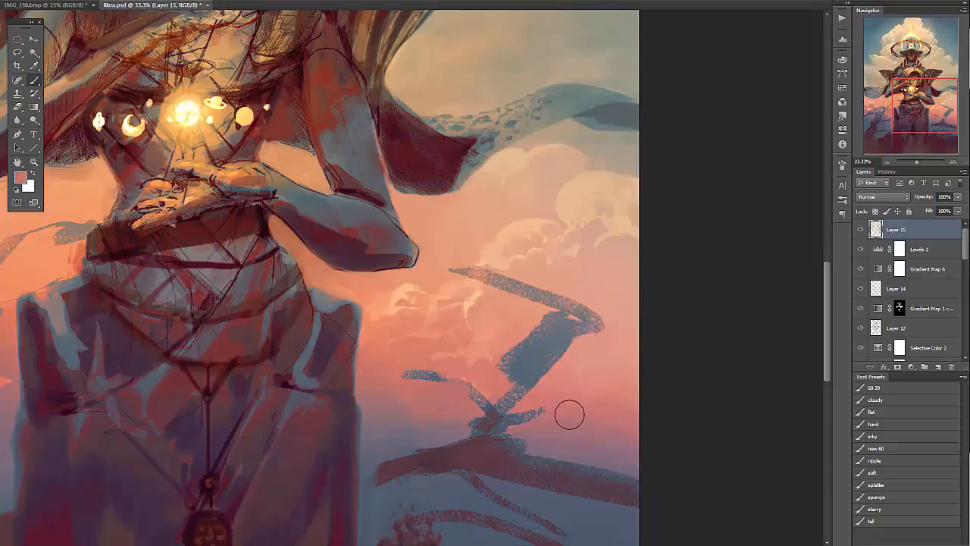
left_click(482, 264, "alt")
left_click_drag(478, 269, 502, 276)
left_click(472, 266, "alt")
left_click_drag(441, 270, 421, 388)
- Clean up the background in the gap between the torso and right arm with sampled peach
left_click(416, 150, "alt")
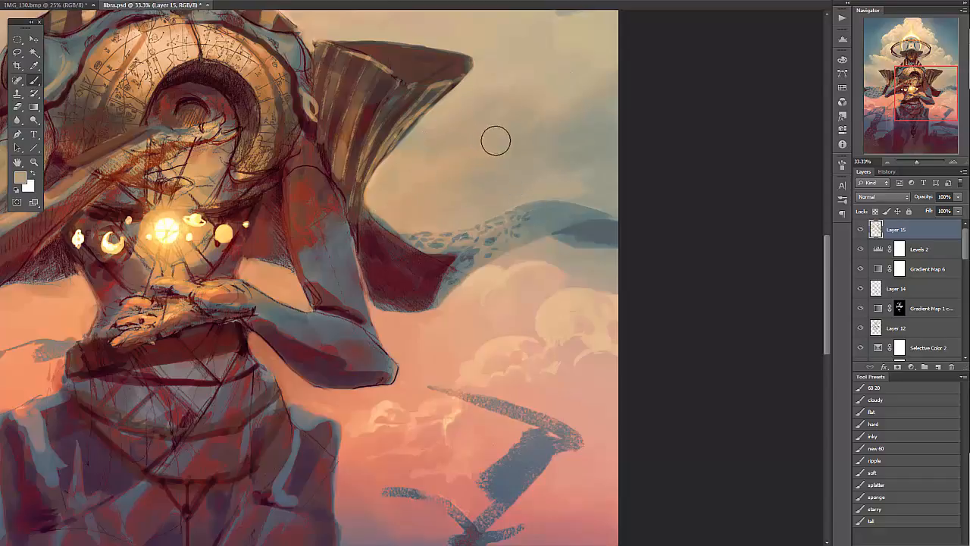
mouse_move(426, 123)
left_mouse_down()
mouse_move(456, 104)
mouse_move(685, 112)
left_mouse_up()
left_click(479, 266, "alt")
left_click_drag(488, 273, 551, 308)
mouse_move(328, 310)
left_mouse_down()
mouse_move(298, 293)
mouse_move(310, 283)
mouse_move(211, 309)
left_mouse_up()
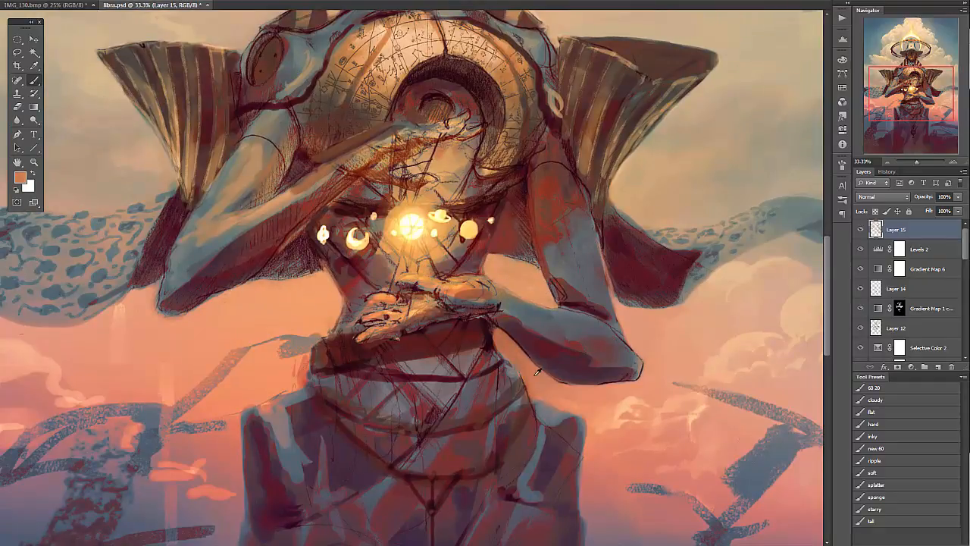
- Clean up the background around the left elbow with sampled peach and smooth the cloak edge beneath the forearm with dark red
left_click(269, 369, "alt")
mouse_move(300, 367)
left_mouse_down()
mouse_move(263, 395)
mouse_move(466, 371)
left_mouse_up()
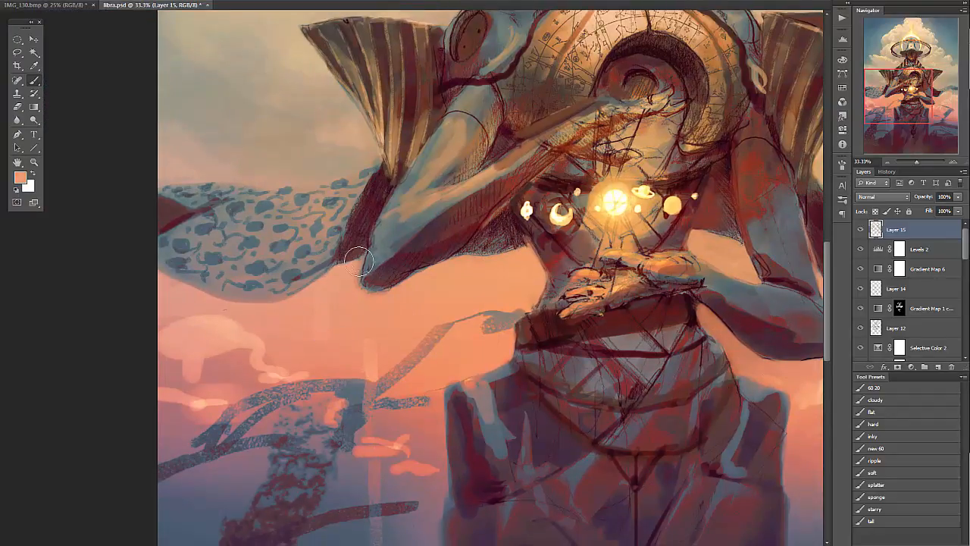
mouse_move(360, 269)
left_mouse_down()
mouse_move(375, 302)
mouse_move(410, 289)
left_mouse_up()
left_click(373, 304, "alt")
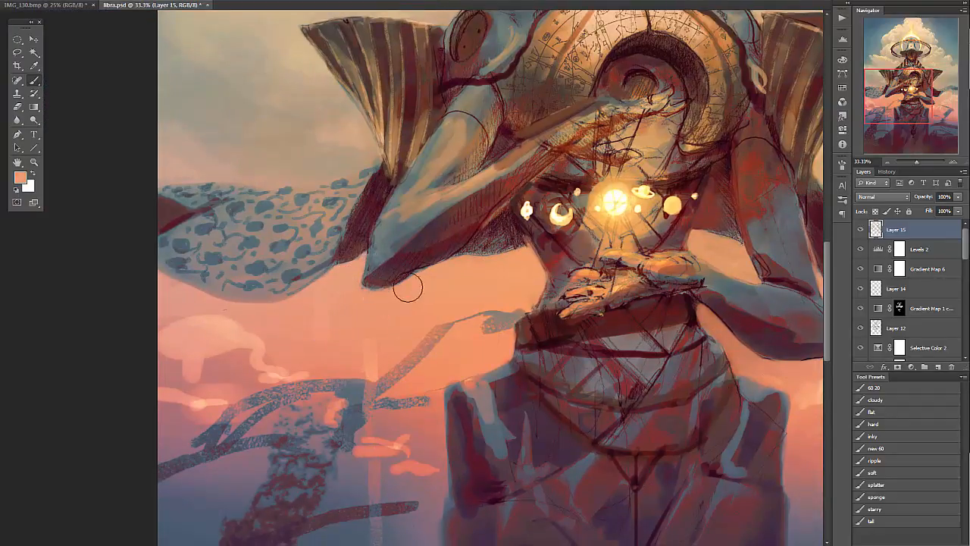
left_click(498, 232, "alt")
mouse_move(521, 234)
left_mouse_down()
mouse_move(460, 251)
mouse_move(529, 241)
left_mouse_up()
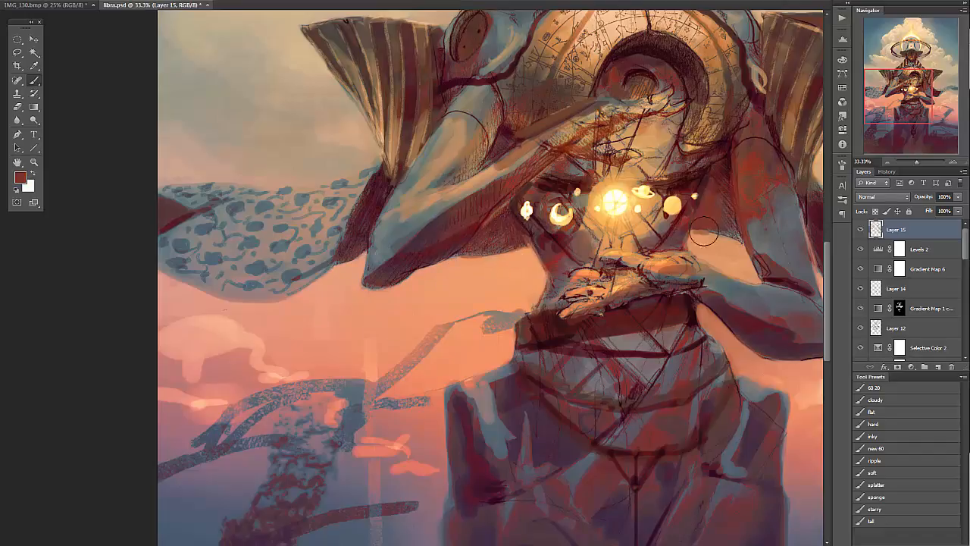
- Paint pink-mauve shadow into the large pale cloud below the left patterned scarf
left_click(217, 304, "alt")
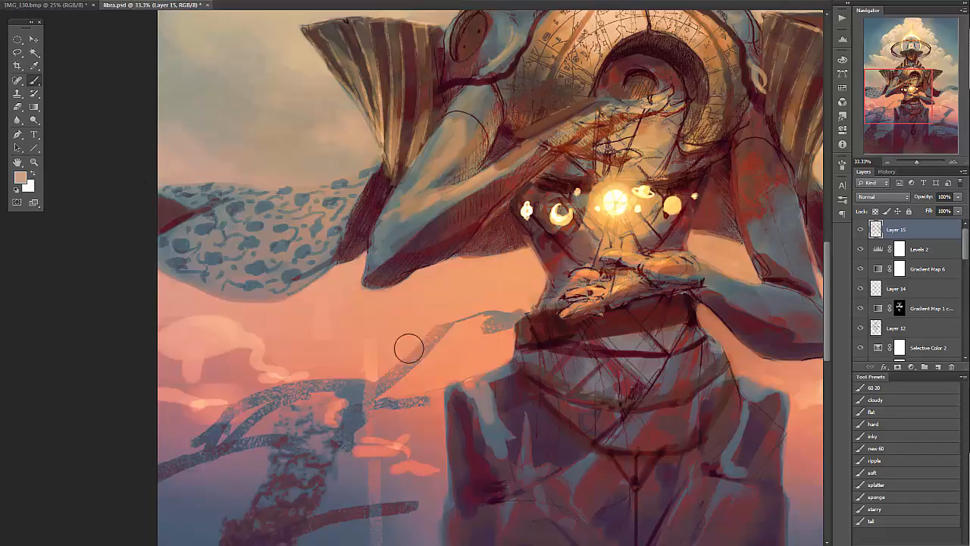
left_click(181, 374, "alt")
left_click(182, 374, "alt")
mouse_move(177, 360)
left_mouse_down()
mouse_move(169, 353)
mouse_move(225, 358)
left_mouse_up()
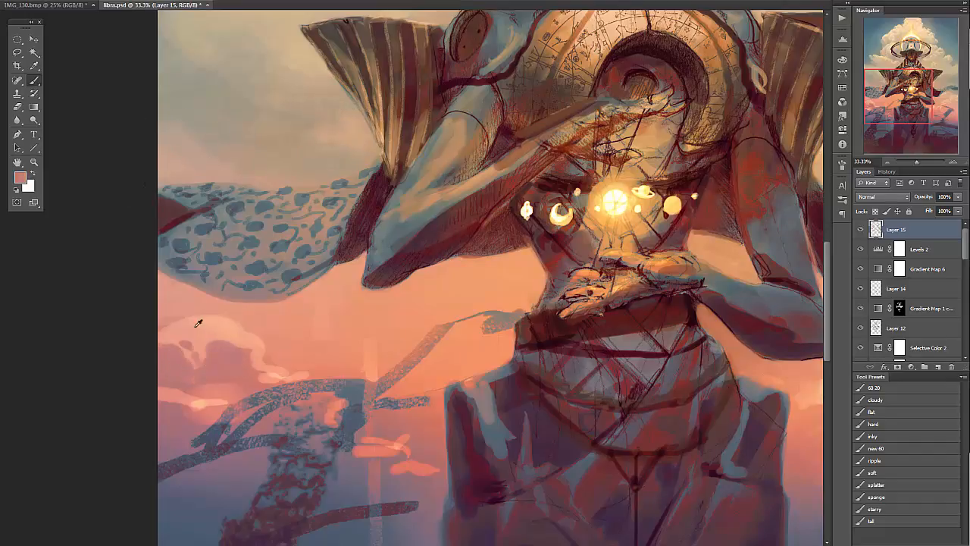
- Break the top and side of the large left cloud into small billows with sampled peach and pink
left_click(196, 326, "alt")
mouse_move(182, 312)
left_mouse_down()
mouse_move(197, 314)
mouse_move(180, 336)
left_mouse_up()
left_click(189, 324, "alt")
left_click(176, 334, "alt")
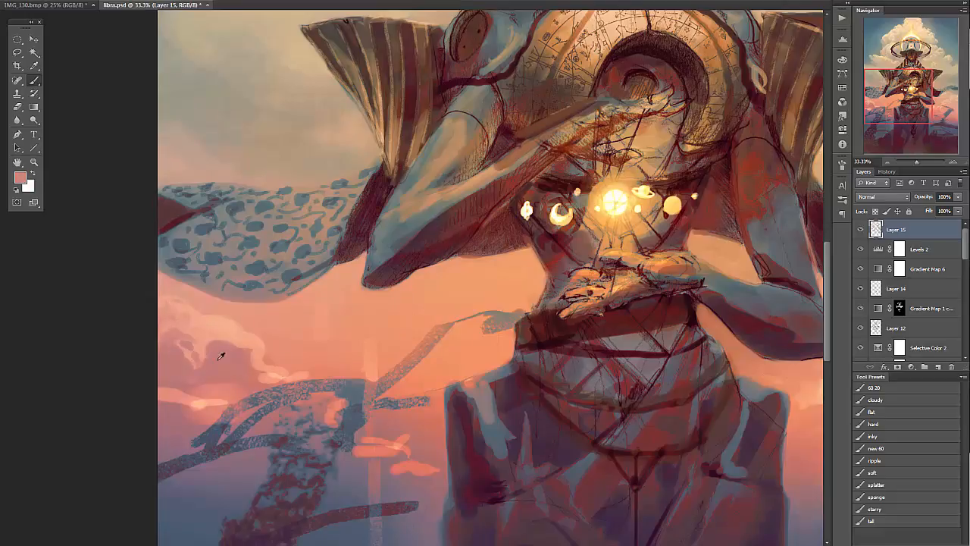
mouse_move(255, 362)
left_mouse_down()
mouse_move(298, 352)
mouse_move(267, 326)
mouse_move(299, 351)
mouse_move(282, 369)
mouse_move(291, 345)
left_mouse_up()
left_click(258, 340, "alt")
left_click(282, 369, "alt")
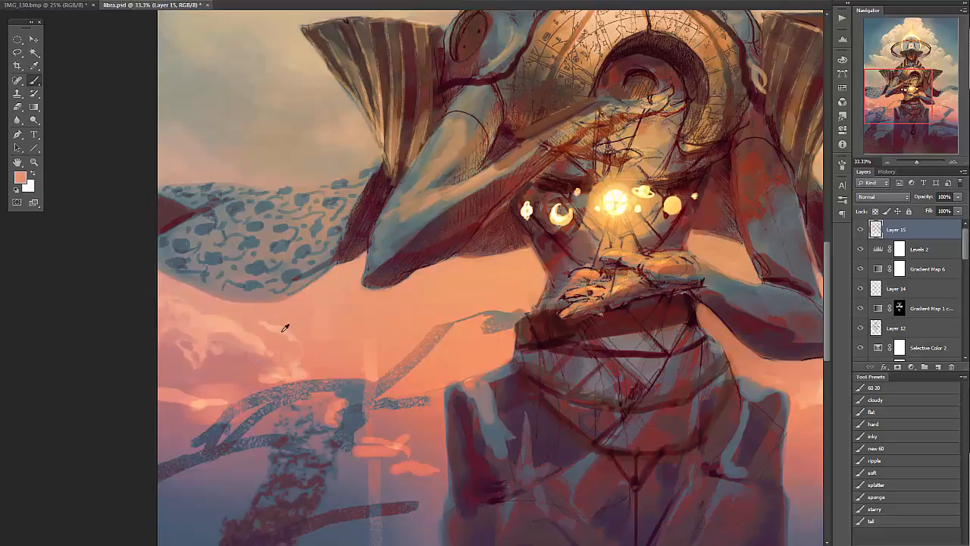
- Rework the lower part of the left cloud and the pale streak beneath it with sampled mauve and peach
left_click(231, 377, "alt")
mouse_move(205, 367)
left_mouse_down()
mouse_move(312, 349)
mouse_move(218, 378)
left_mouse_up()
left_click(178, 415, "alt")
left_click(195, 410, "alt")
mouse_move(180, 402)
left_mouse_down()
mouse_move(191, 407)
mouse_move(170, 375)
left_mouse_up()
left_click(226, 377, "alt")
left_click(218, 402, "alt")
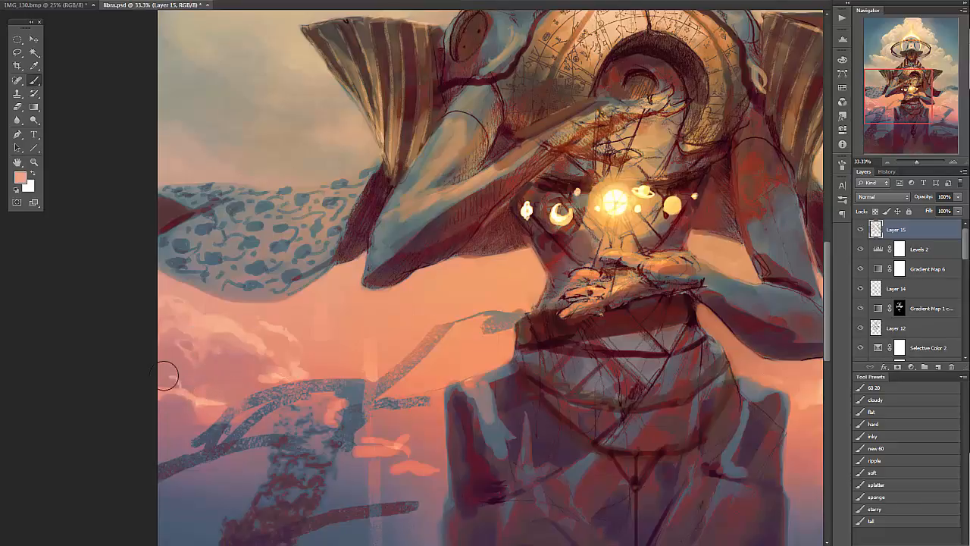
- Paint out the pale vertical streak above the left ribbon strokes with sampled peach and soften the left cloud's shadow
left_click(301, 373, "alt")
left_click_drag(351, 407, 340, 402)
left_click(392, 360, "alt")
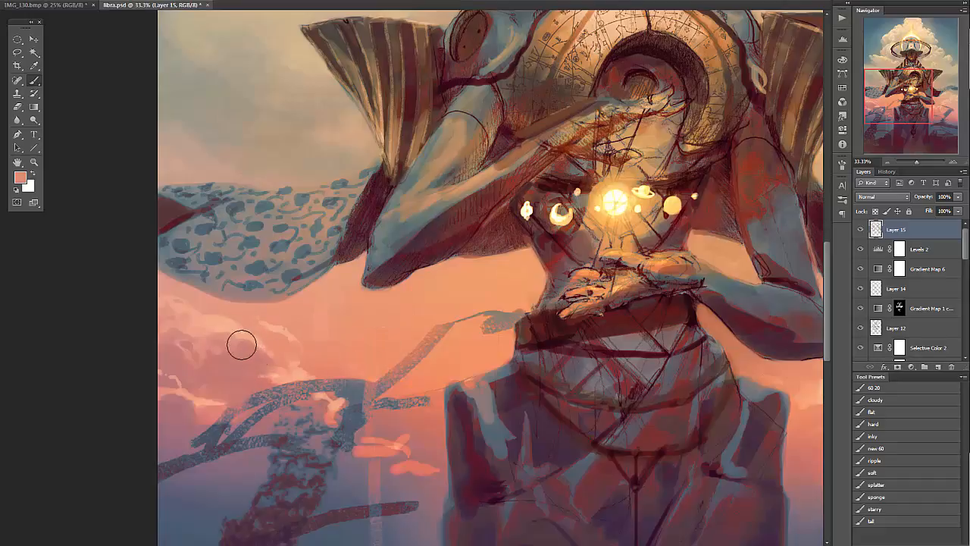
left_click_drag(237, 364, 218, 362)
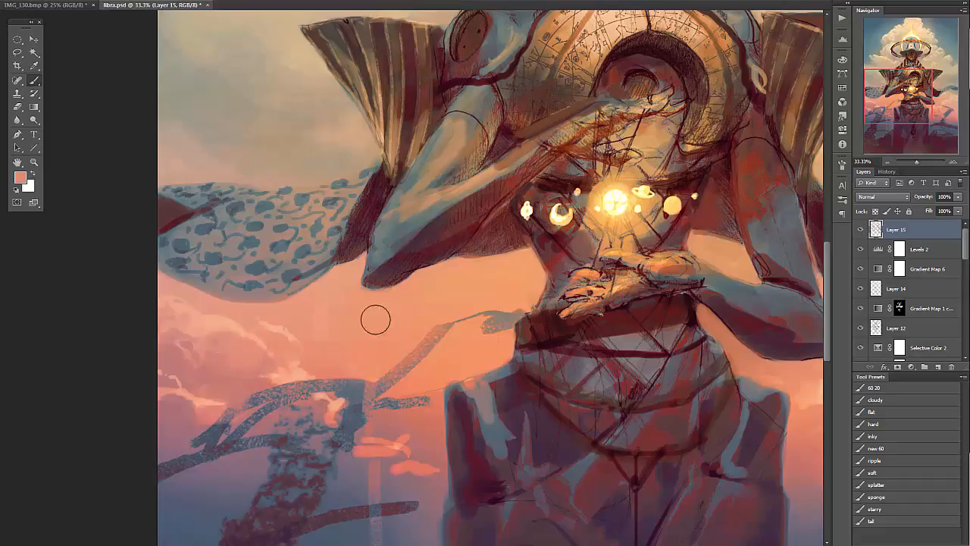
- Reshape the small pink cloud strokes beneath the left ribbon into wispy billows with sampled pink and blue-mauve
mouse_move(371, 449)
left_mouse_down()
mouse_move(405, 458)
mouse_move(368, 458)
mouse_move(417, 439)
mouse_move(405, 477)
mouse_move(399, 455)
mouse_move(380, 458)
mouse_move(392, 459)
mouse_move(376, 447)
mouse_move(389, 416)
mouse_move(366, 392)
mouse_move(402, 374)
left_mouse_up()
left_click(357, 464, "alt")
left_click(406, 476, "alt")
left_click(367, 392, "alt")
left_click(326, 404, "alt")
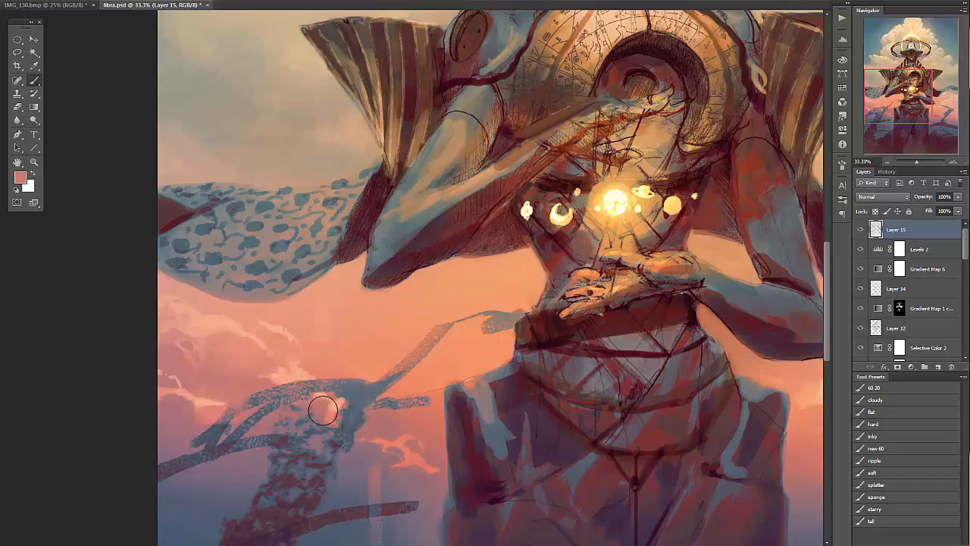
- Refine the highlighted billow edges of the large left cloud with sampled light peach and pink
left_click(282, 362, "alt")
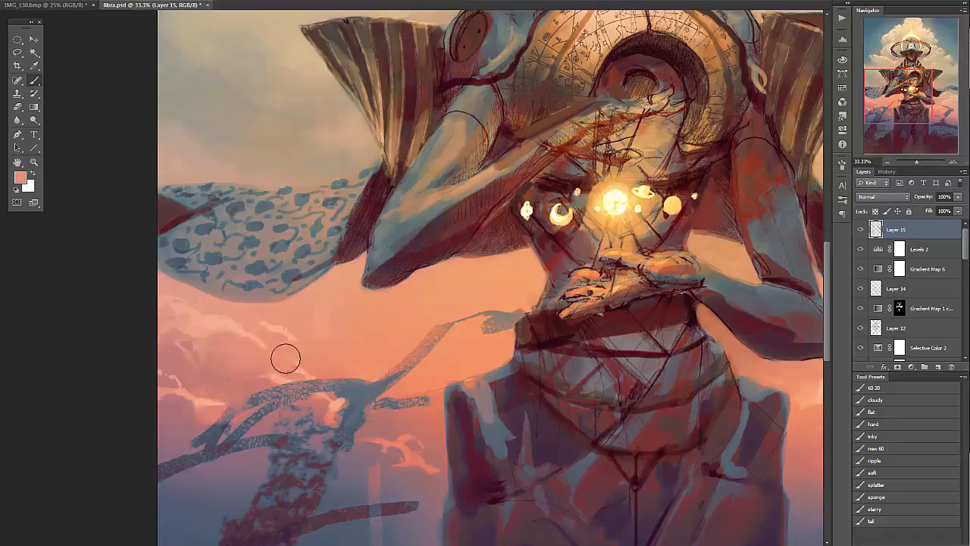
left_click(255, 326, "alt")
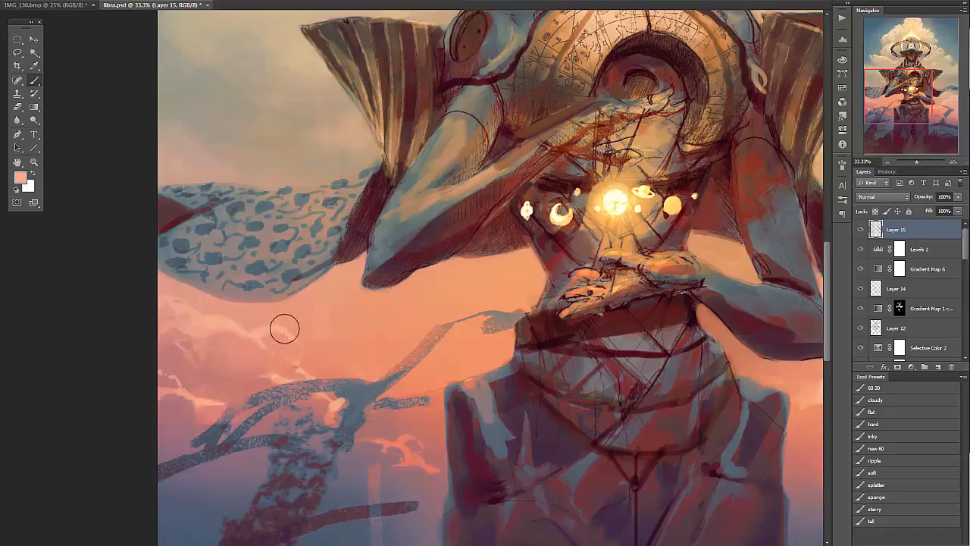
left_click(199, 402, "alt")
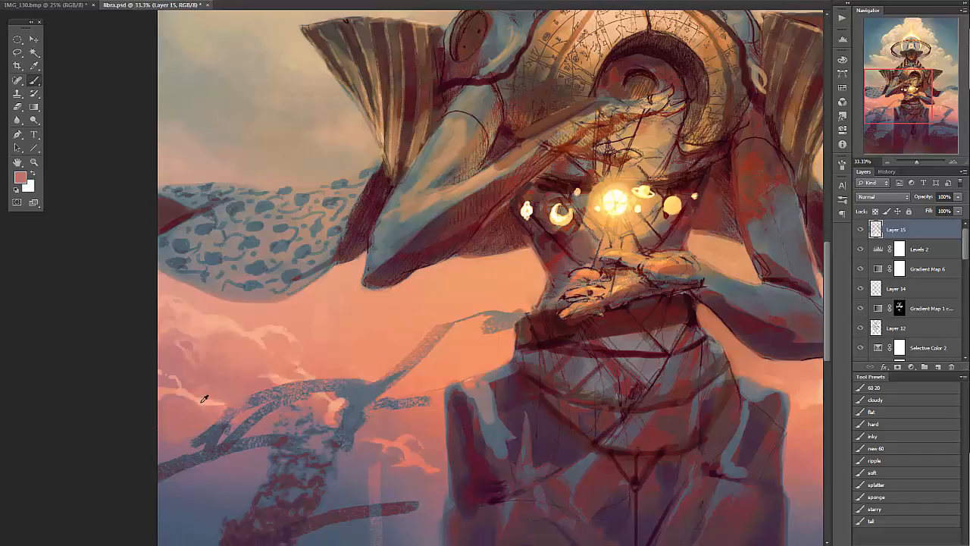
- Paint out the pale vertical streak beside the left edge of the figure's lower body with sampled pink and mauve
left_click(202, 401, "alt")
left_click_drag(442, 445, 419, 363)
left_click(350, 396, "alt")
left_click(349, 412, "alt")
left_click(355, 443, "alt")
mouse_move(355, 444)
left_mouse_down()
mouse_move(342, 495)
mouse_move(373, 517)
left_mouse_up()
mouse_move(379, 427)
left_mouse_down()
mouse_move(356, 436)
mouse_move(402, 424)
left_mouse_up()
left_click(403, 424, "alt")
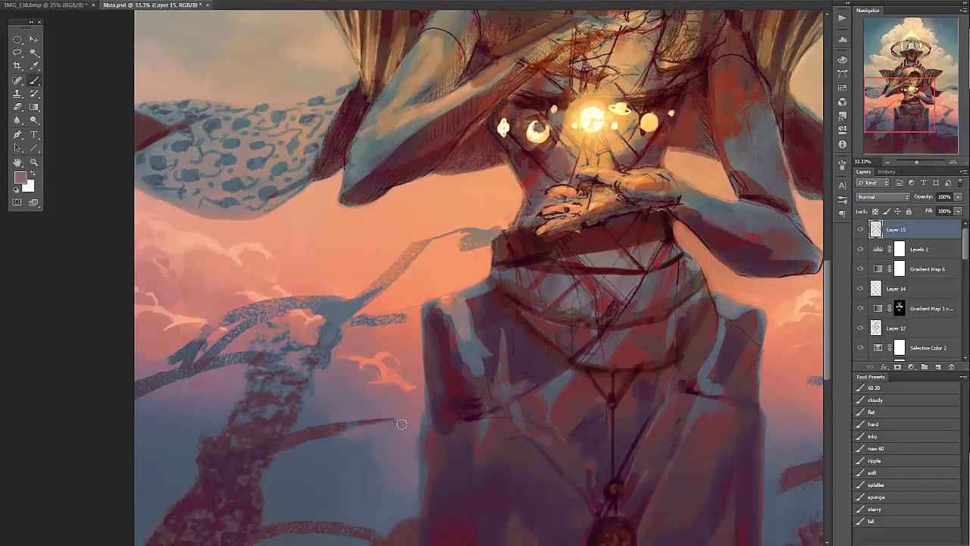
- Clean up the peach sky between the figure's right forearm and hip with sampled orange-peach
left_click_drag(463, 393, 382, 377)
left_click(689, 269, "alt")
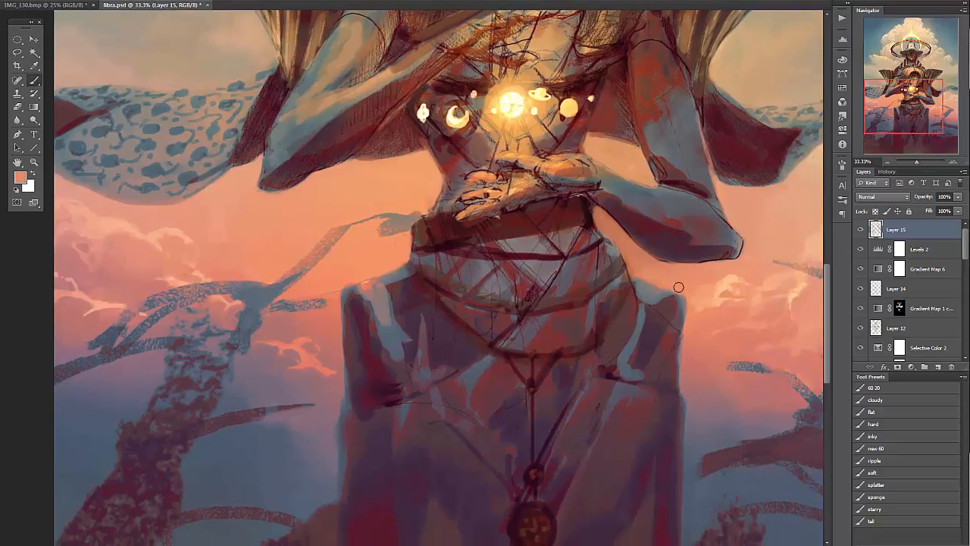
left_click_drag(639, 262, 630, 269)
left_click(663, 273, "alt")
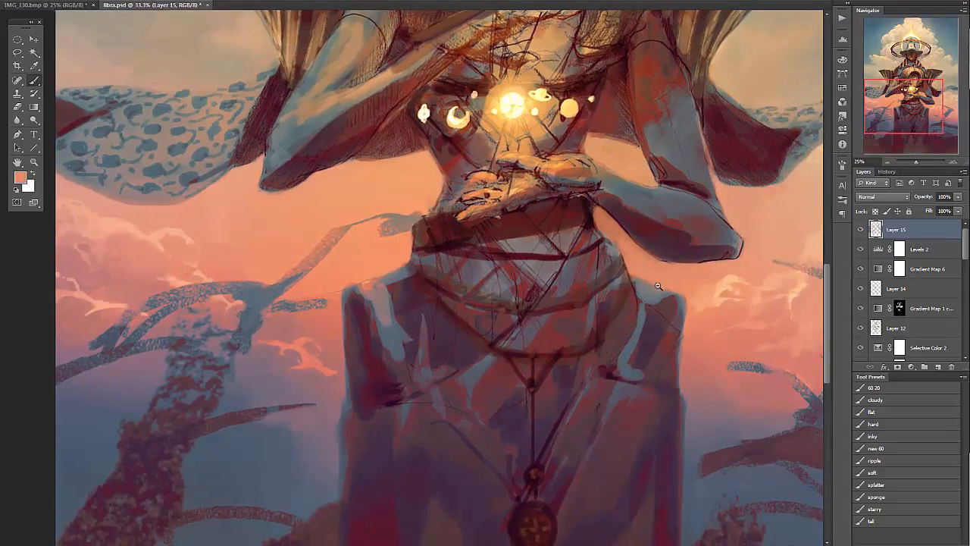
scroll(652, 262, "down", 1)
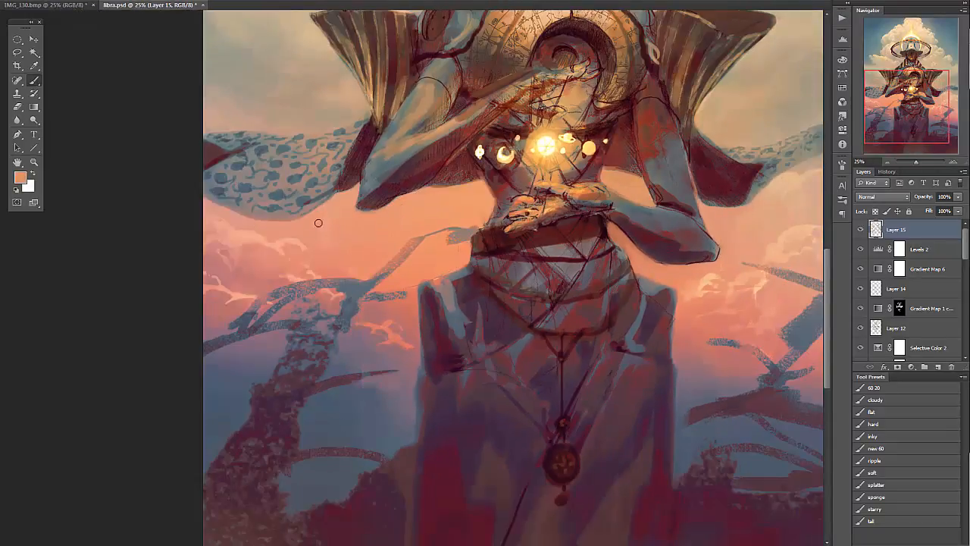
- Refine the upper billows of the left cloud beneath the patterned ribbon with sampled peach and cream
left_click_drag(365, 245, 307, 255)
left_click(191, 248, "alt")
mouse_move(196, 268)
left_mouse_down()
mouse_move(187, 253)
mouse_move(218, 276)
left_mouse_up()
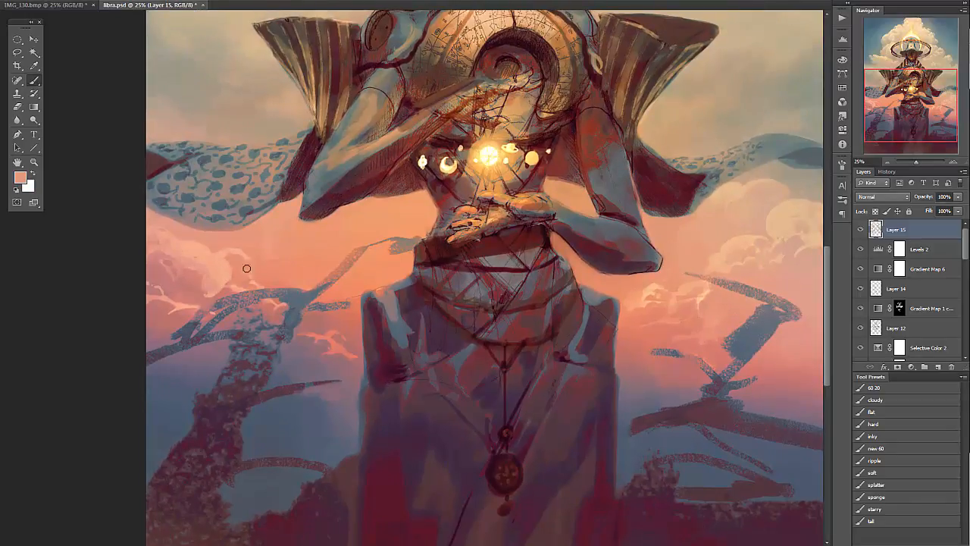
left_click(196, 277, "alt")
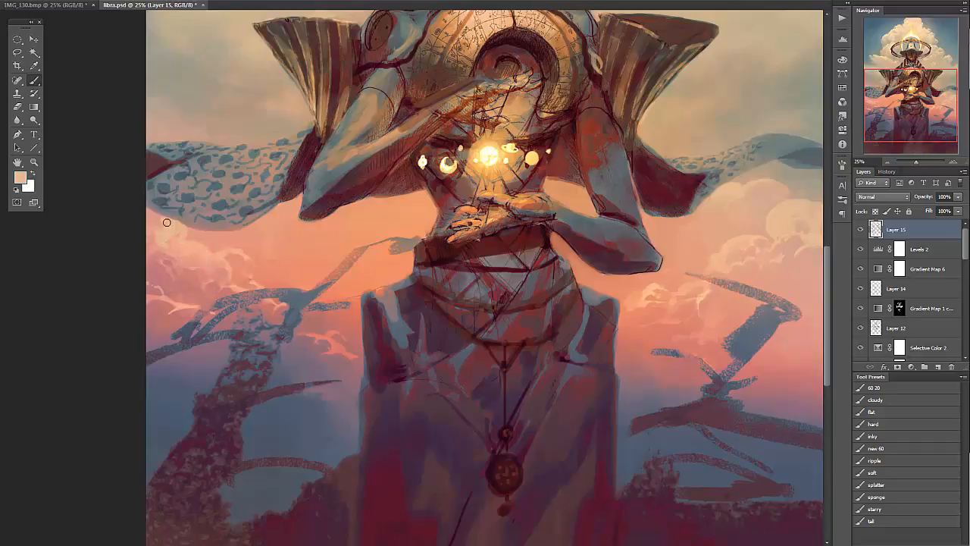
left_click(194, 273, "alt")
- Touch up the top of the right cloud and the figure's arm edges with sampled tan, orange and dark red
left_click_drag(323, 296, 226, 321)
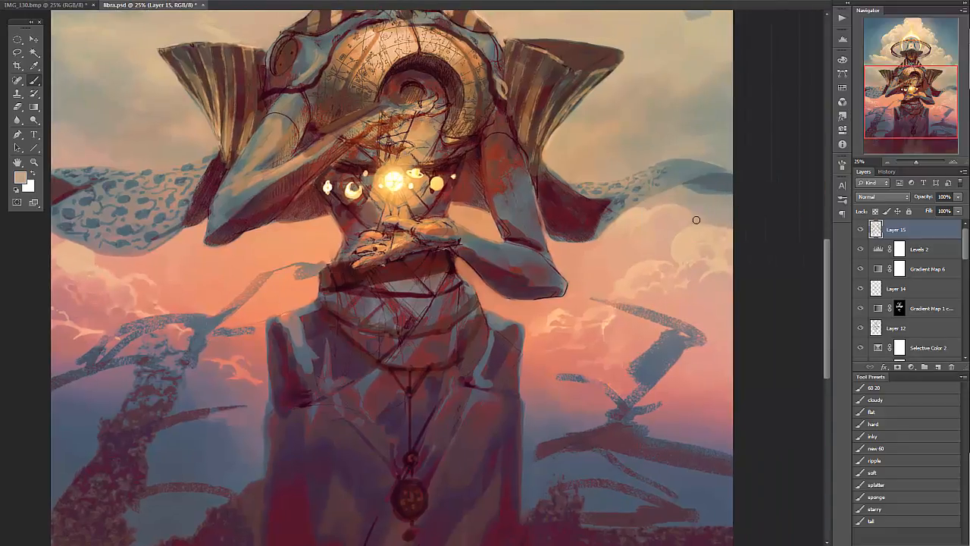
left_click(206, 241, "alt")
left_click(357, 211, "alt")
left_click_drag(470, 171, 474, 154)
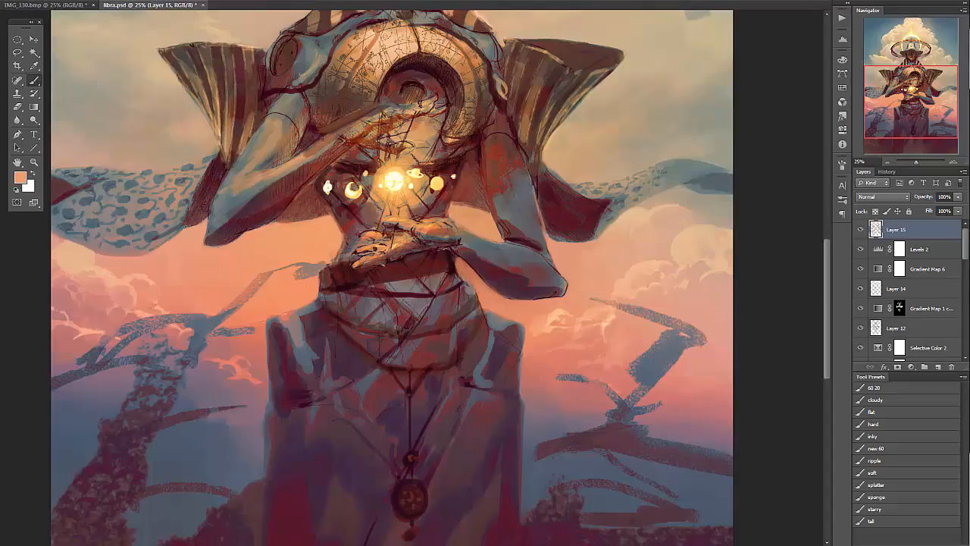
left_click_drag(211, 190, 199, 203)
left_click_drag(553, 233, 588, 230)
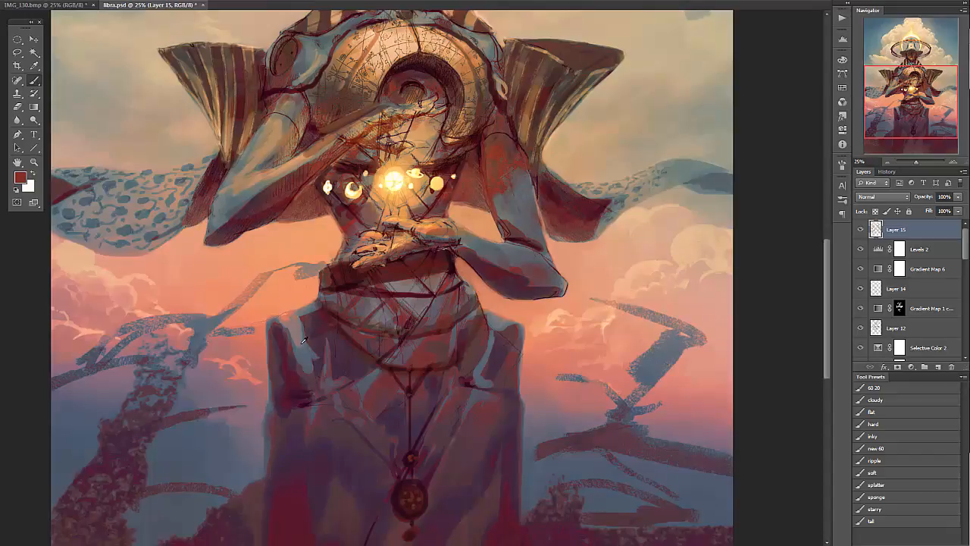
- Try a mauve stroke along the left edge of the figure's lower body, and undo it
left_click(279, 350, "alt")
left_click_drag(267, 331, 272, 383)
key("ctrl+z")
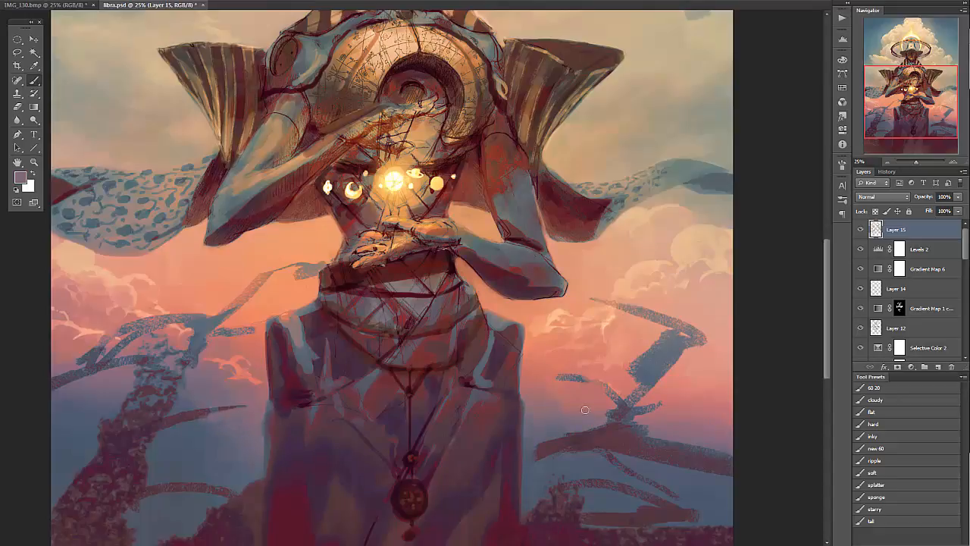
- Soften the round puff at the left tip of the cloud beside the figure's shoulder with sampled grey and blue
left_click_drag(602, 420, 586, 312)
scroll(581, 336, "down", 2)
scroll(265, 180, "up", 3)
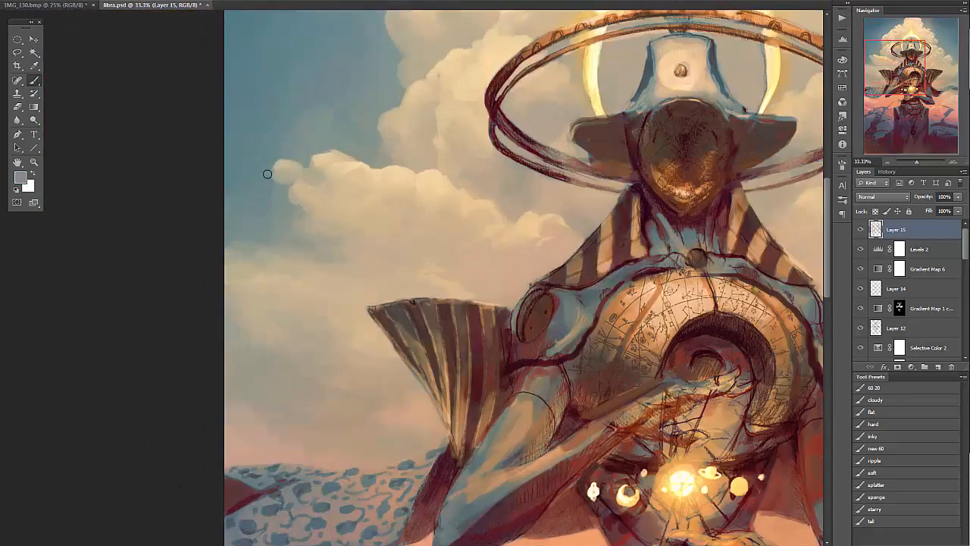
left_click(283, 174, "alt")
left_click_drag(271, 168, 290, 188)
left_click(265, 179, "alt")
- Reshape the small billow on the cloud edge left of the halo ring with sampled cream and beige
left_click(340, 160, "alt")
mouse_move(422, 122)
left_mouse_down()
mouse_move(348, 170)
mouse_move(300, 170)
left_mouse_up()
left_click(342, 139, "alt")
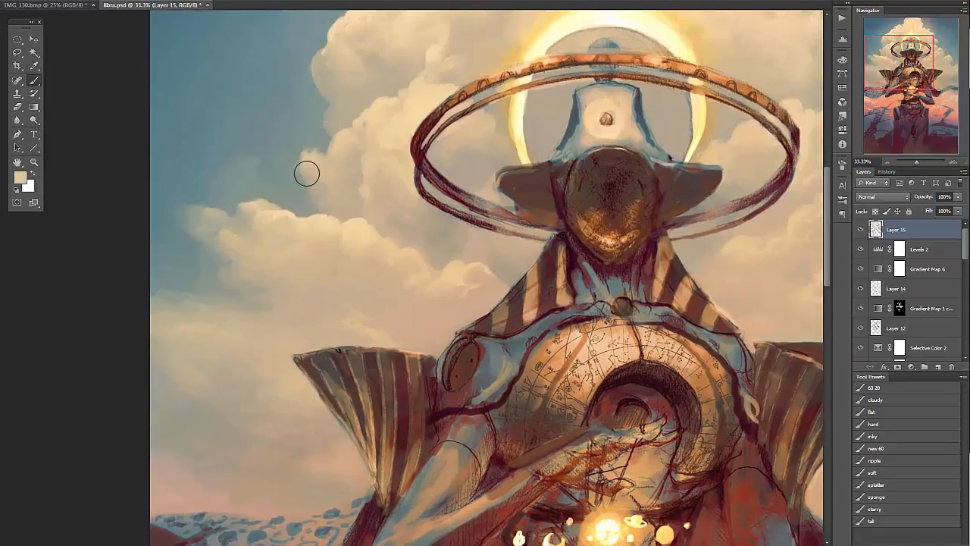
left_click(300, 170, "alt")
left_click(307, 183, "alt")
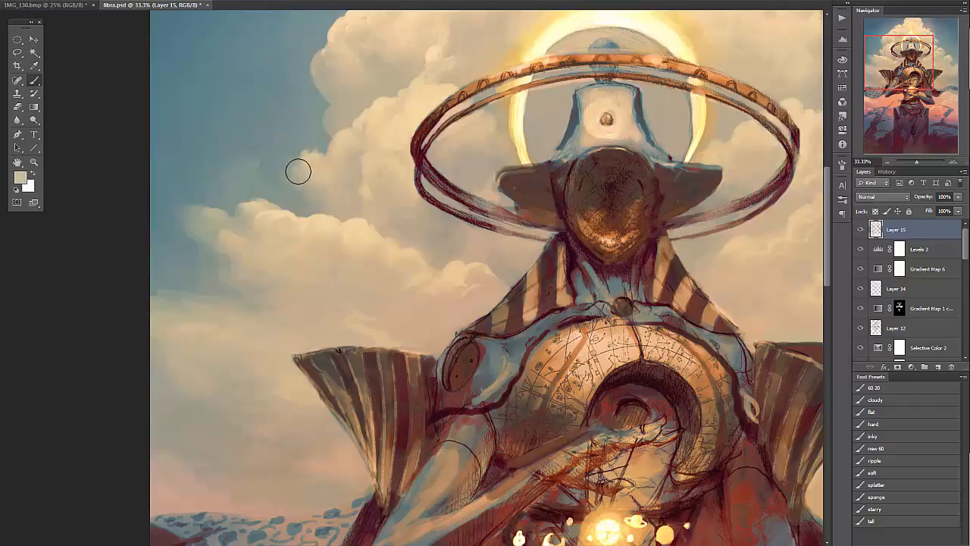
left_click_drag(299, 169, 292, 181)
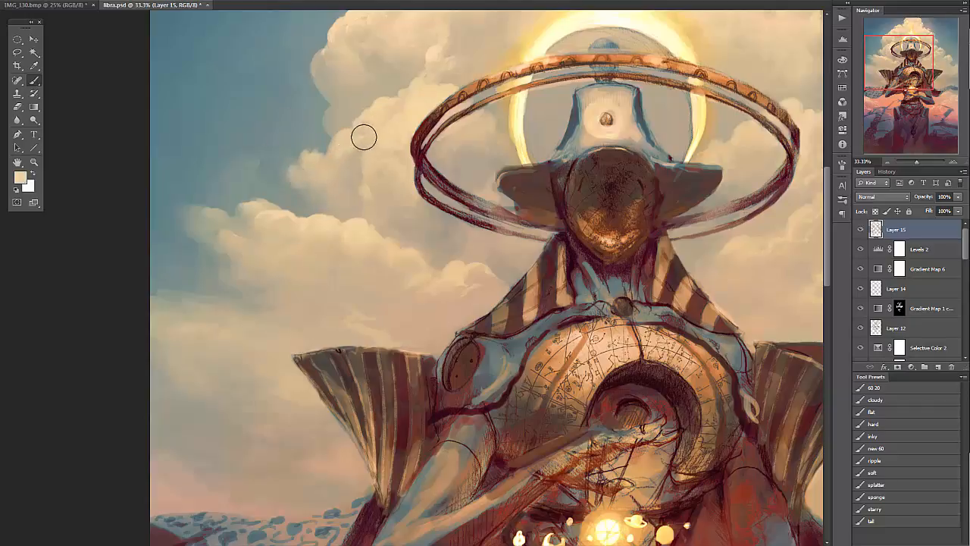
- Round out the left edge of the large cloud behind the halo with sampled cream and tan
left_click_drag(429, 82, 393, 157)
left_click_drag(303, 122, 280, 135)
left_click(321, 91, "alt")
left_click_drag(316, 87, 362, 68)
left_click(358, 87, "alt")
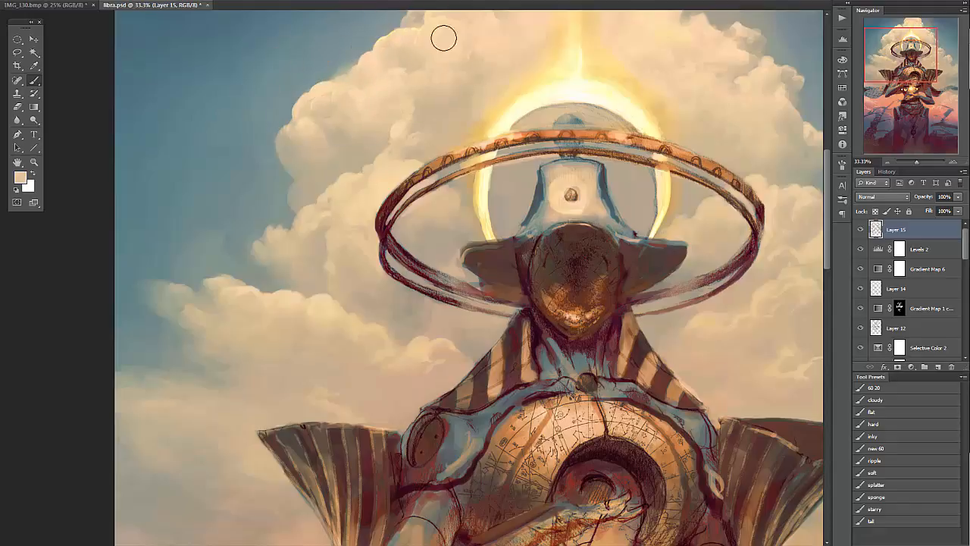
left_click(325, 219, "alt")
- Reshape the far-right billow into a fuller cloud edge and smooth the haze beneath it with sampled beige and grey
key("ctrl+minus")
left_click(687, 230, "alt")
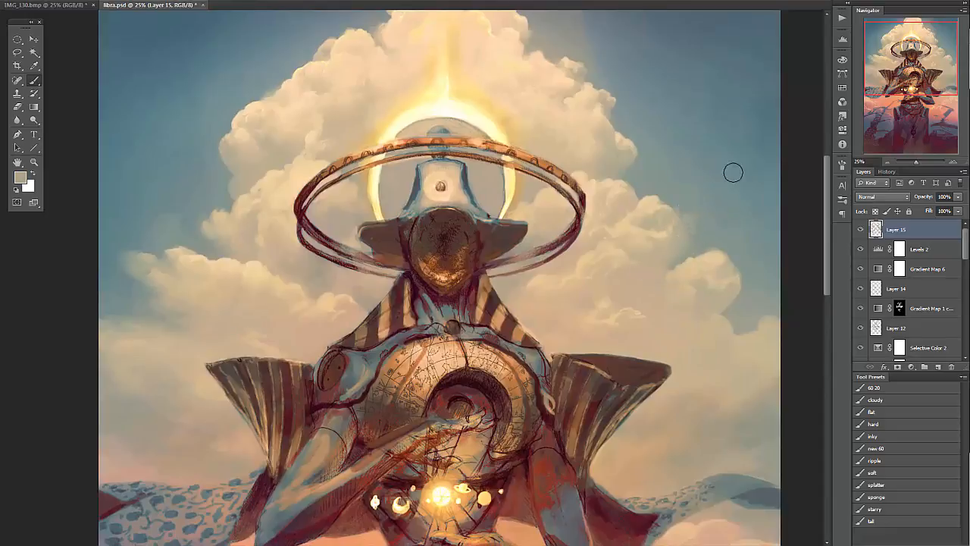
mouse_move(738, 270)
left_mouse_down()
mouse_move(736, 285)
mouse_move(748, 276)
mouse_move(743, 302)
left_mouse_up()
left_click(739, 265, "alt")
left_click(720, 262, "alt")
left_click(743, 286, "alt")
left_click(741, 283, "alt")
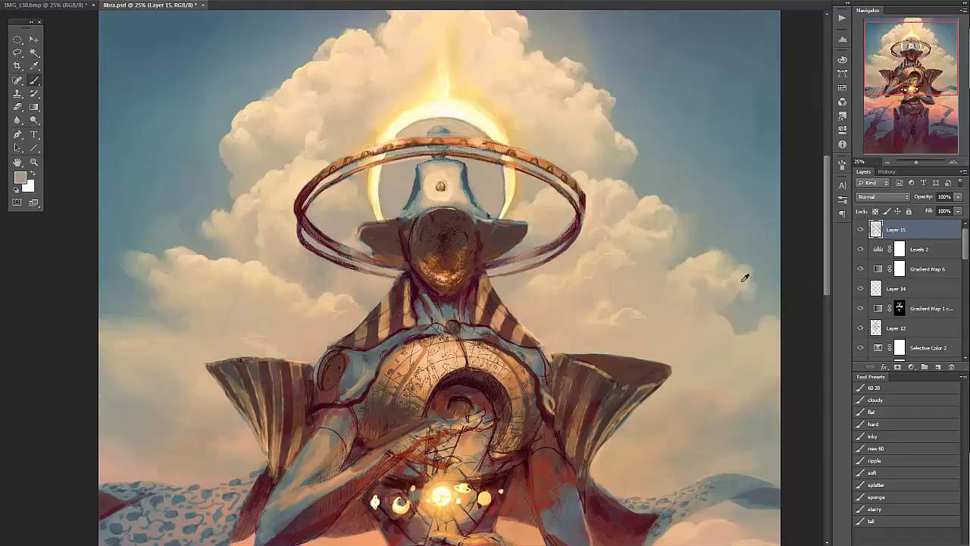
left_click(736, 296, "alt")
left_click(738, 398, "alt")
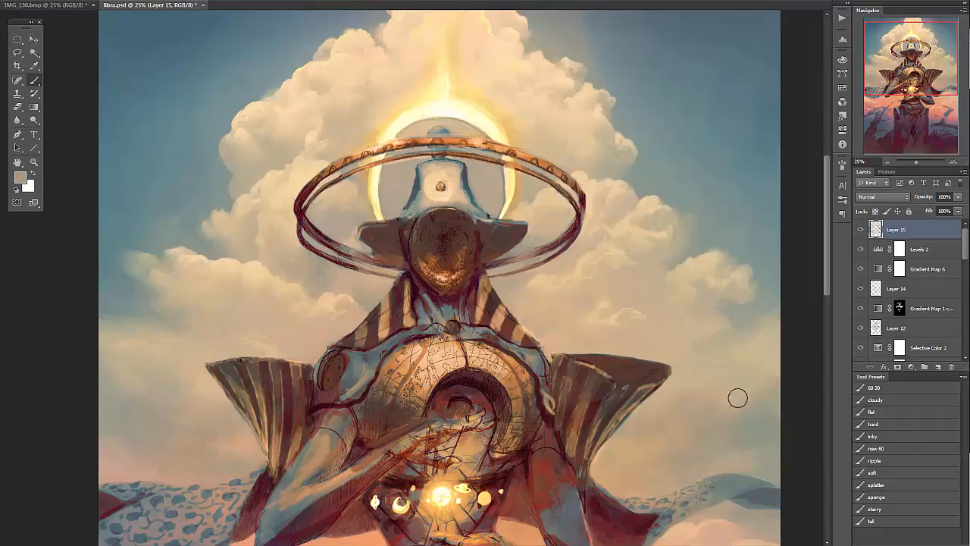
- Brighten the billows along the upper right edge and peak of the large cloud with sampled light cream
left_click(572, 90, "alt")
left_click(581, 85, "alt")
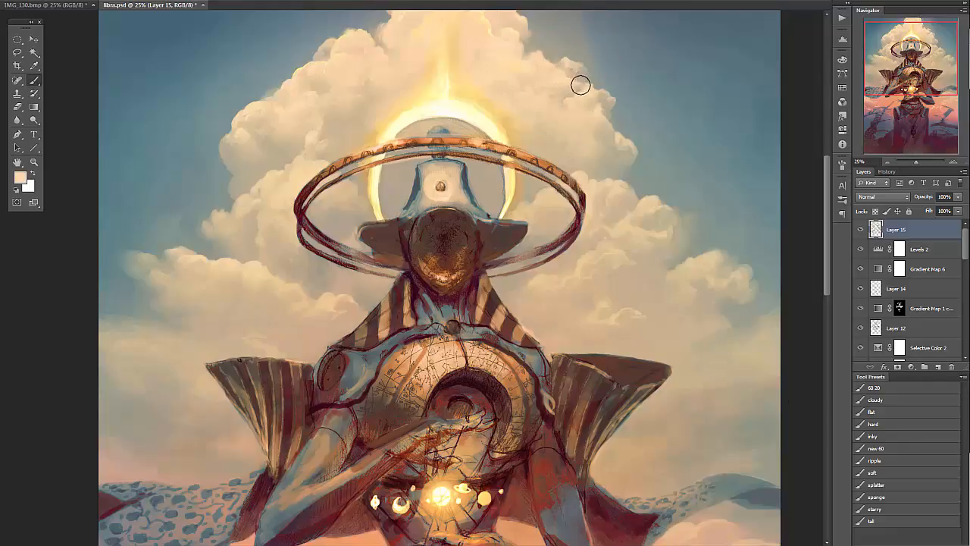
left_click_drag(548, 269, 539, 318)
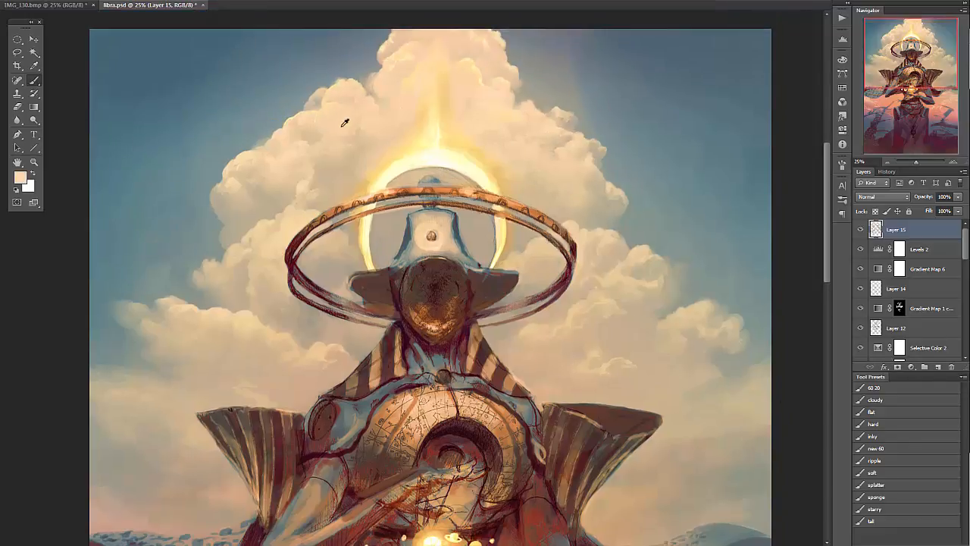
left_click(480, 86, "alt")
left_click(486, 77, "alt")
- Rework the light beam above the halo into a small flame with a soft glow using sampled yellows
left_click(434, 110, "alt")
left_click_drag(447, 95, 429, 84)
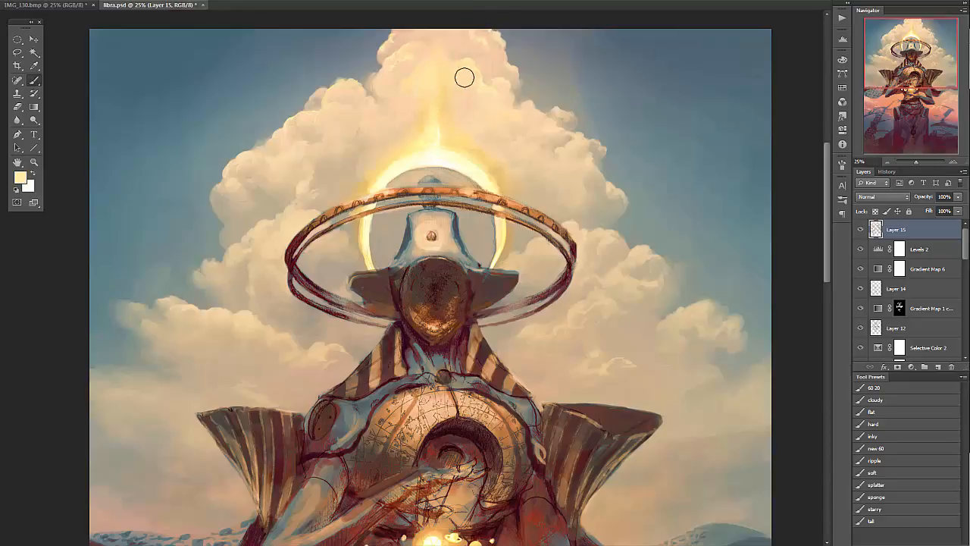
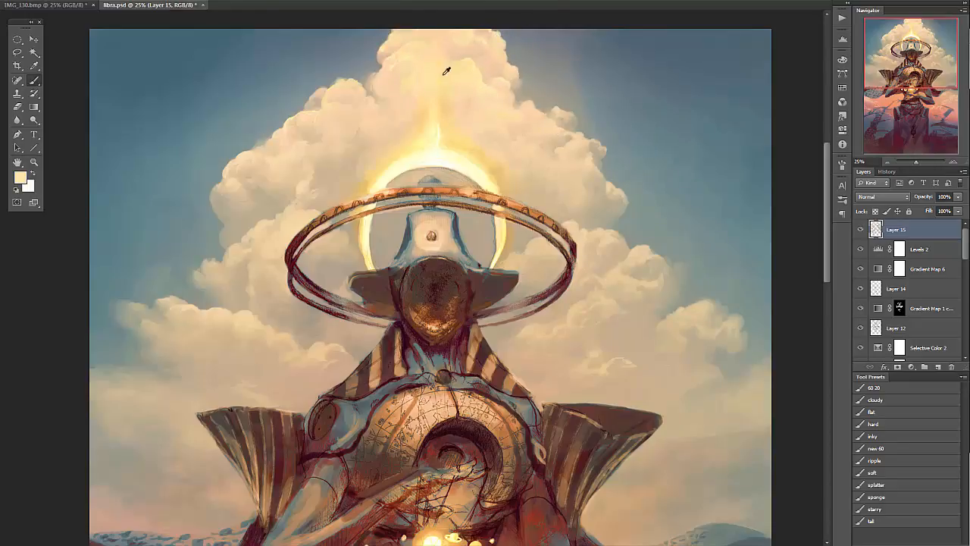
left_click(432, 136, "alt")
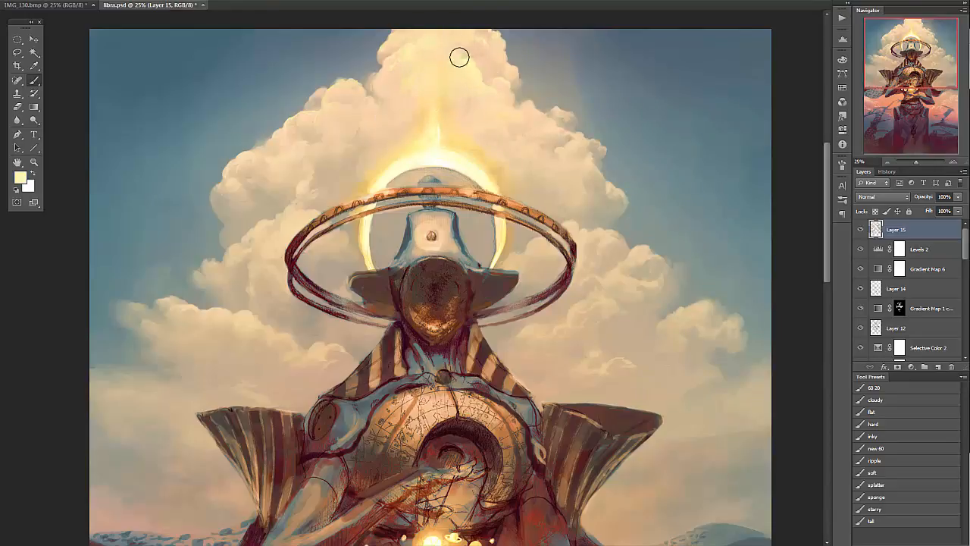
left_click(426, 117, "alt")
left_click(465, 65, "alt")
left_click(447, 144, "alt")
- Smooth the pale streak in the right sky with sampled blue and touch up the cloud edge right of the halo
left_click(564, 104, "alt")
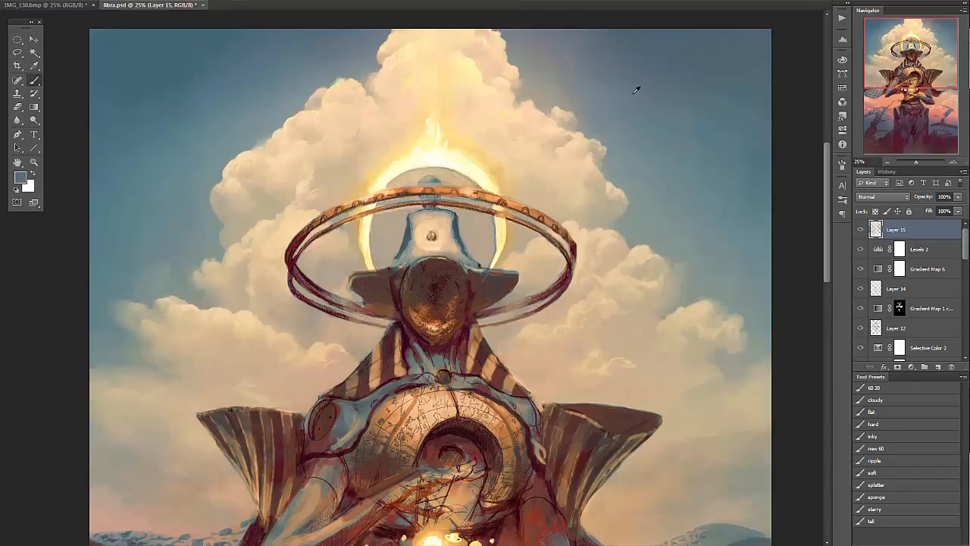
left_click(671, 207, "alt")
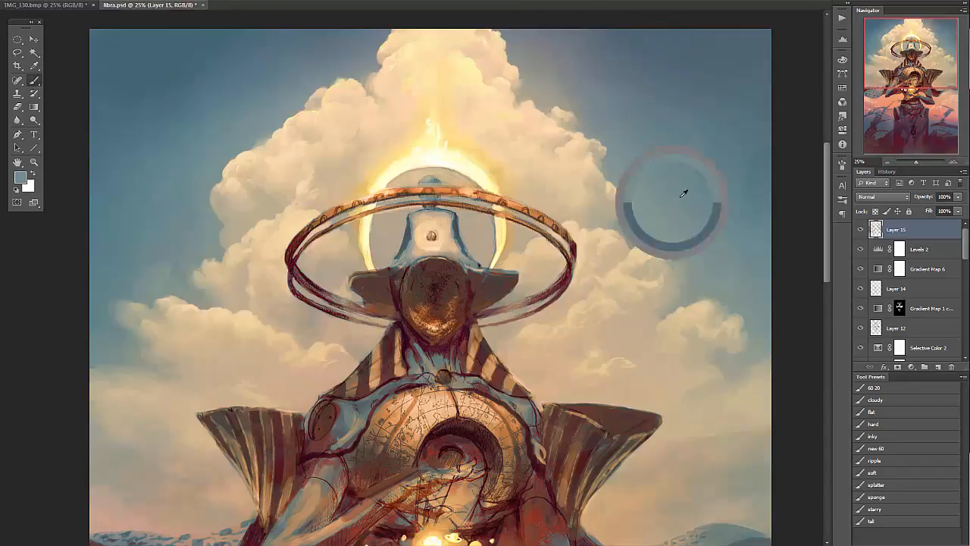
left_click(613, 217, "alt")
left_click(651, 247, "alt")
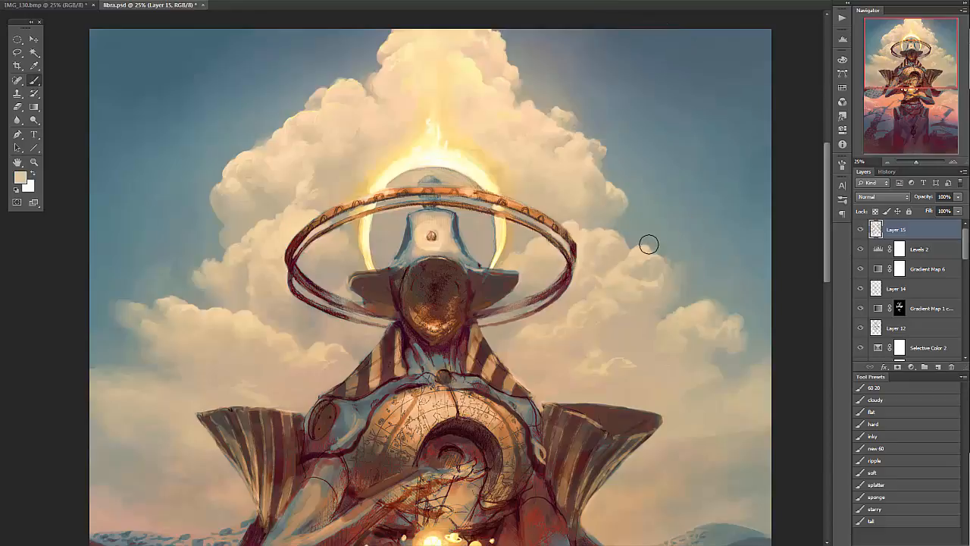
- Break up the small puff on the large cloud's upper right edge into wisps with sampled cream and sky blue
left_click(565, 106, "alt")
left_click(573, 110, "alt")
left_click(570, 106, "alt")
left_click(569, 81, "alt")
left_click(561, 114, "alt")
- Touch up the far-right billow and the shading of the upper right cloud with sampled grey and cream
left_click(727, 304, "alt")
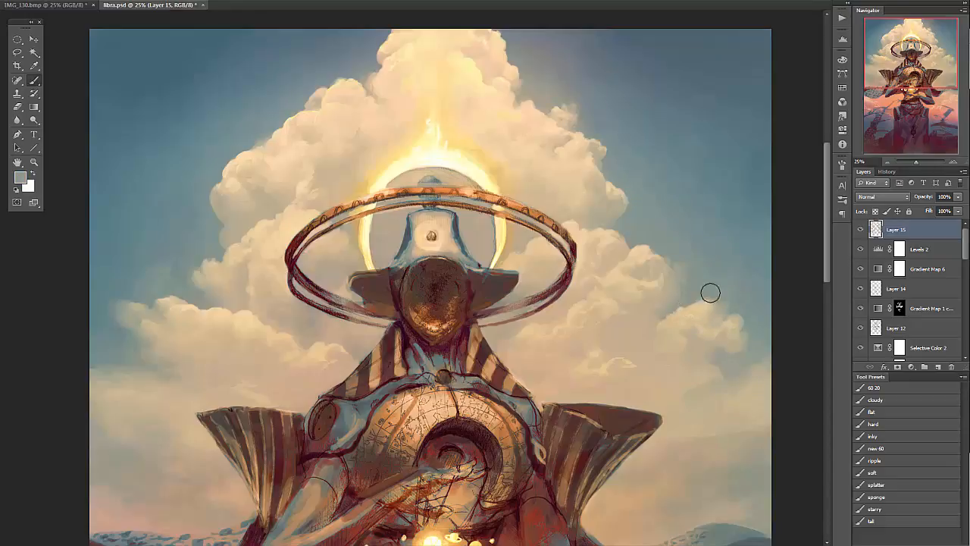
left_click(668, 326, "alt")
left_click(574, 149, "alt")
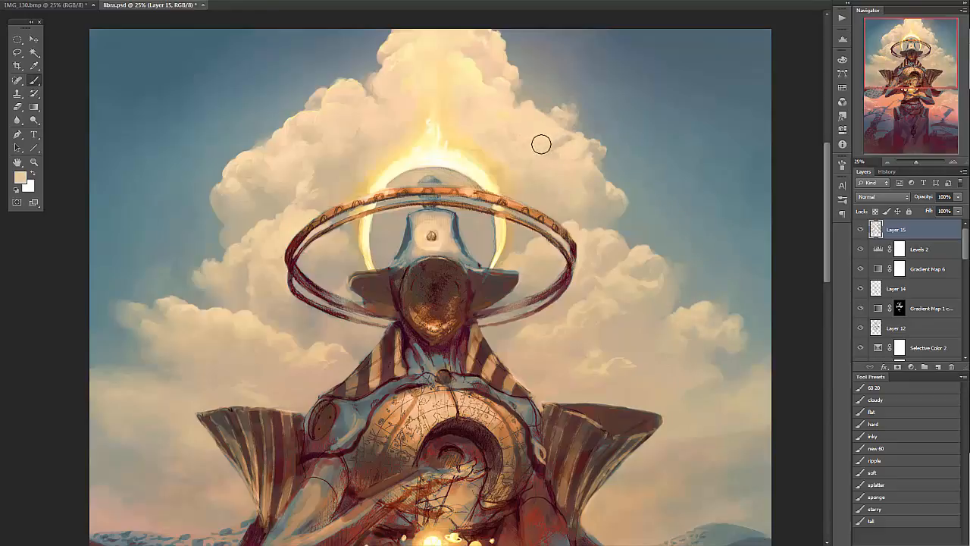
left_click(562, 154, "alt")
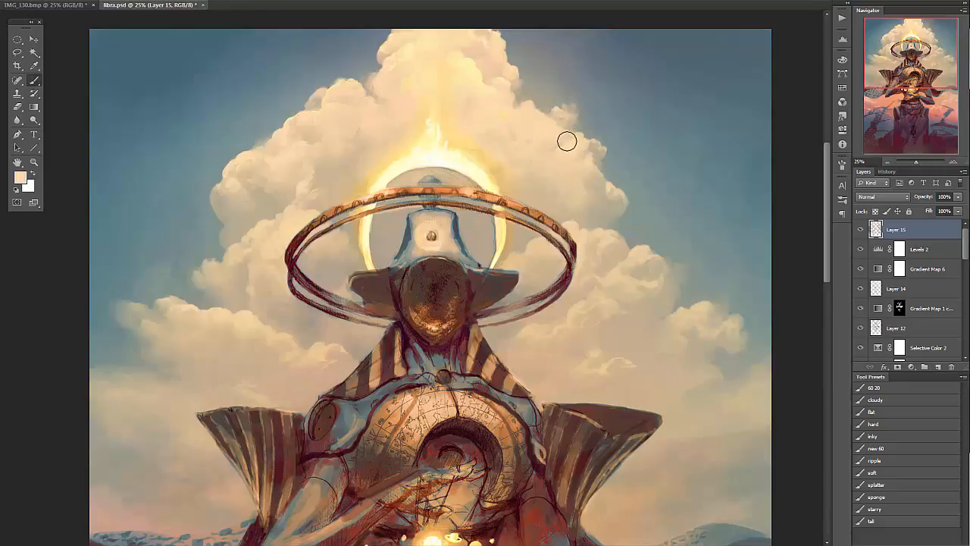
- Refine the upper left edge of the large cloud near its peak with sampled warm cream
left_click(397, 59, "alt")
left_click(401, 70, "alt")
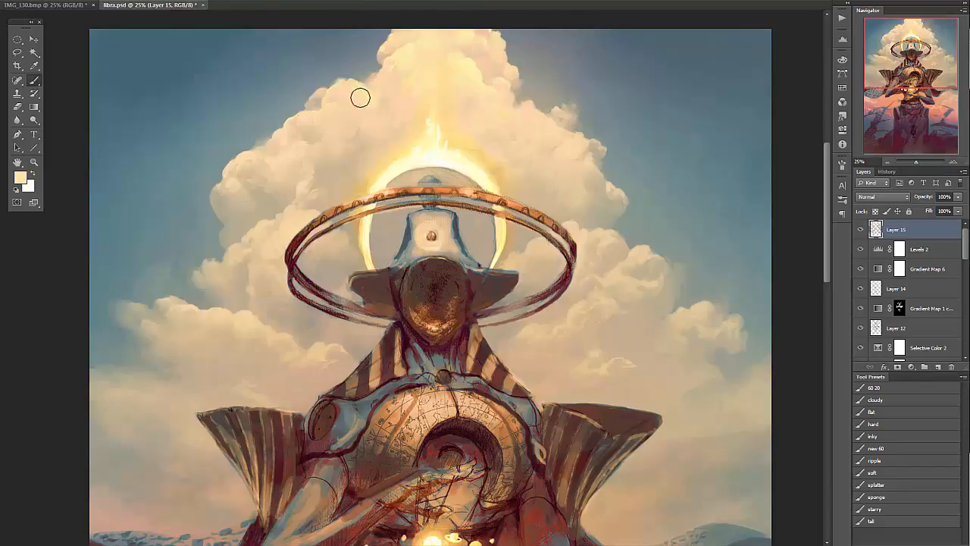
left_click(395, 98, "alt")
- Soften the cloud edges and the hazy lower cloud banks on both sides with sampled grey-green and tan
left_click(198, 194, "alt")
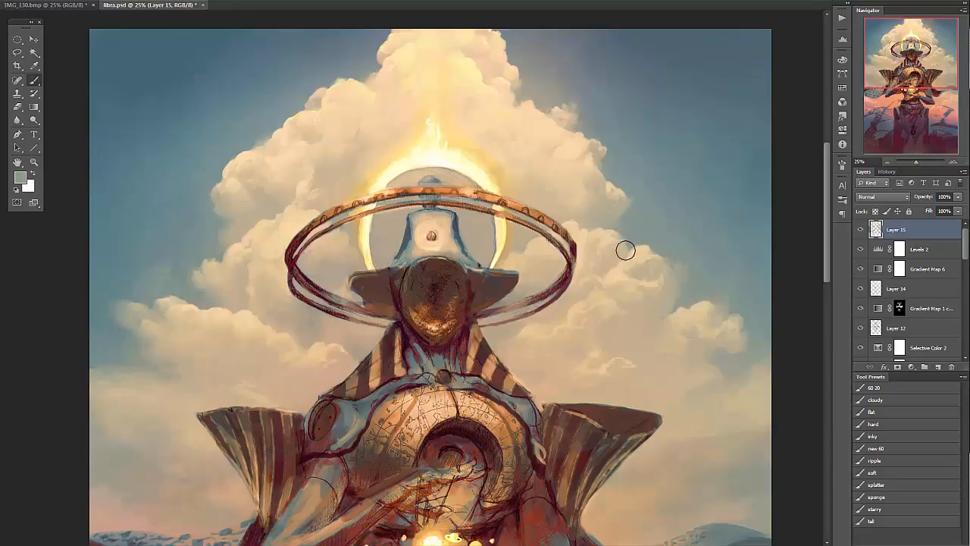
left_click(231, 256, "alt")
left_click(725, 430, "alt")
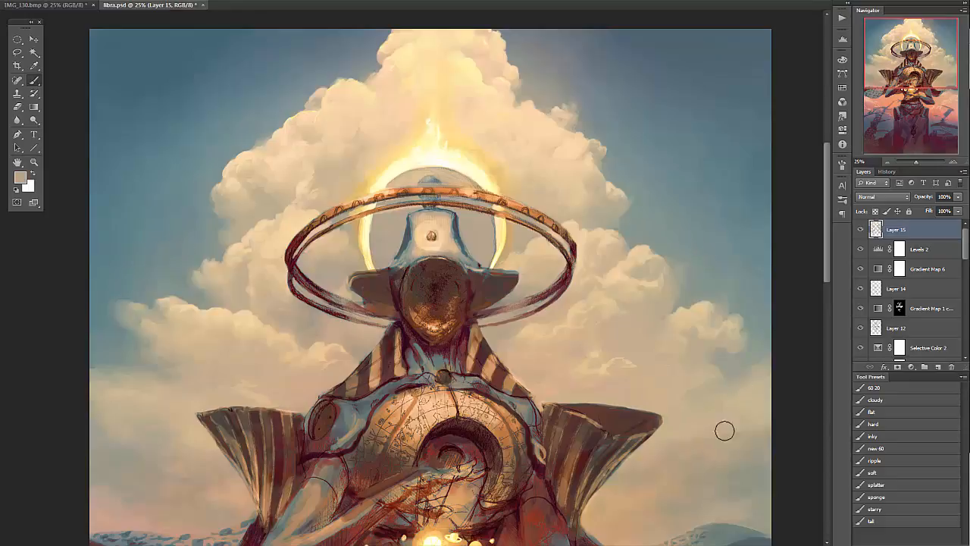
left_click(189, 372, "alt")
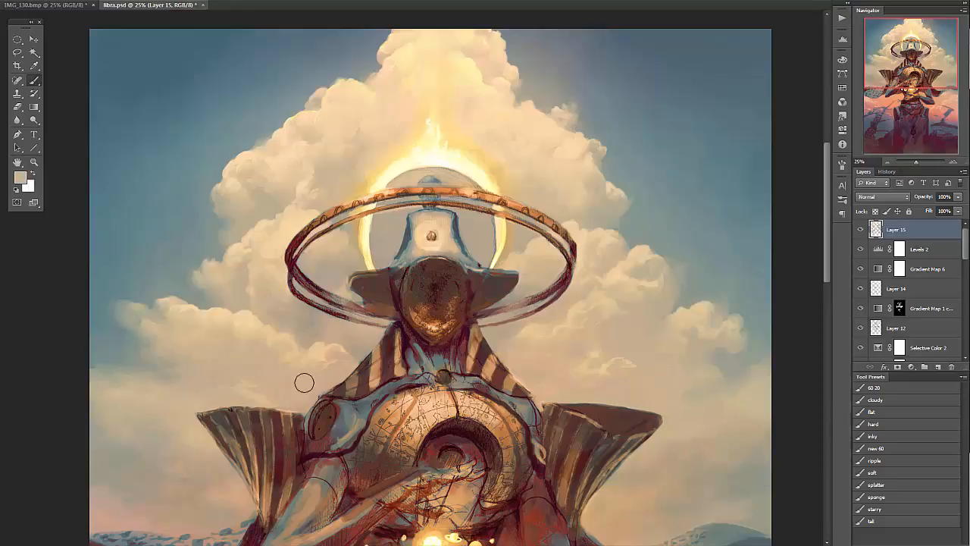
- Touch up the cloud inside and around the left part of the halo ring with sampled cream
left_click(544, 273, "alt")
left_click(325, 259, "alt")
left_click(315, 254, "alt")
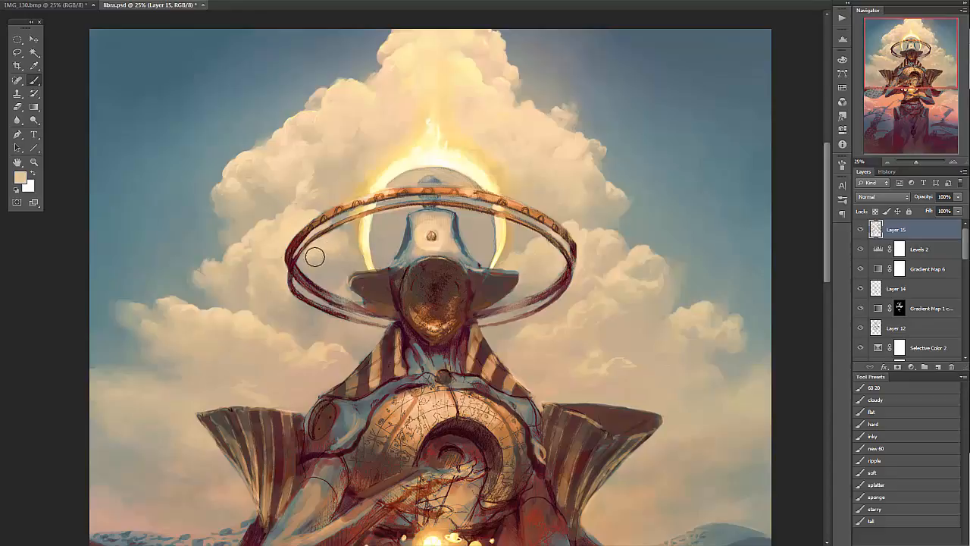
left_click(286, 235, "alt")
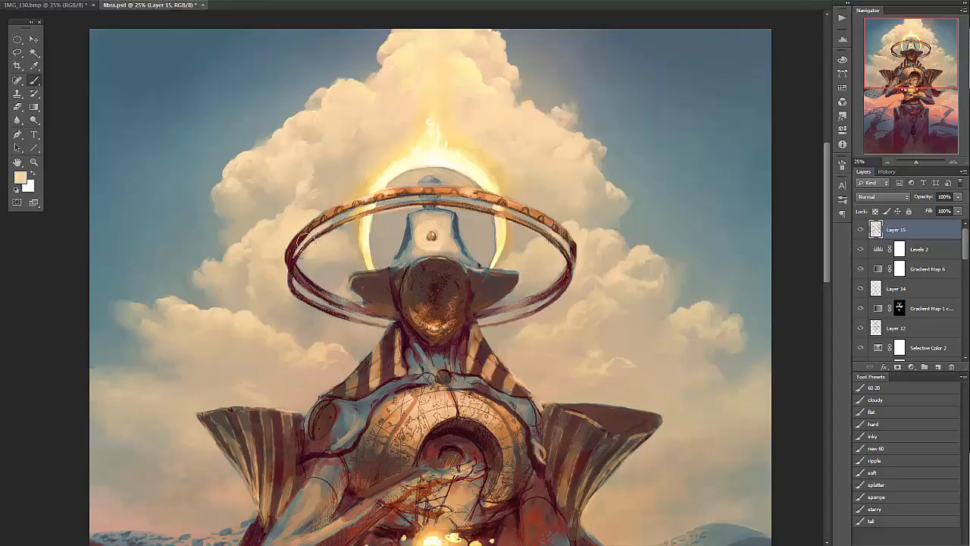
- Paint over the grey area inside the glowing halo disc beside the hat's left side with sampled cream and tan
left_click(314, 262, "alt")
left_click(296, 223, "alt")
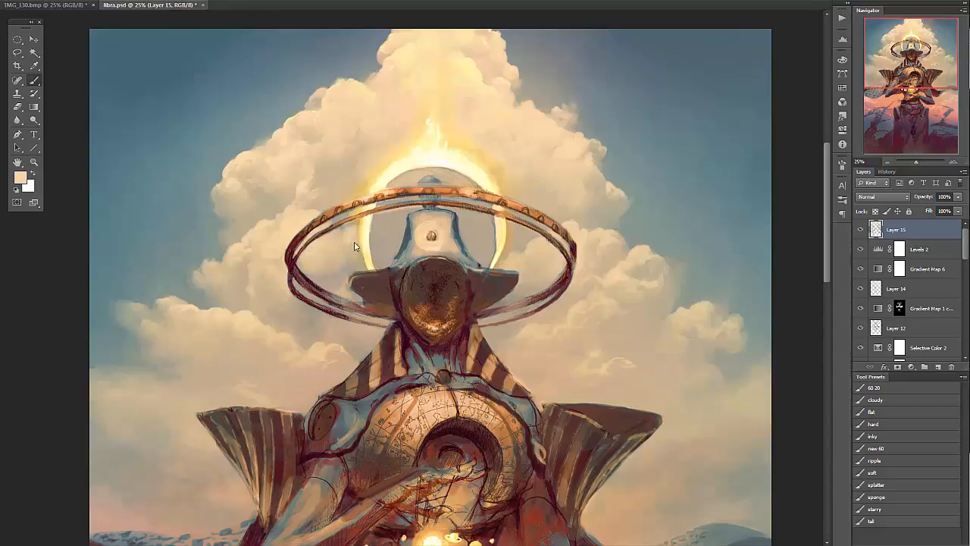
mouse_move(380, 233)
left_mouse_down()
mouse_move(381, 253)
mouse_move(372, 230)
mouse_move(379, 246)
left_mouse_up()
left_click(383, 242, "alt")
left_click(366, 255, "alt")
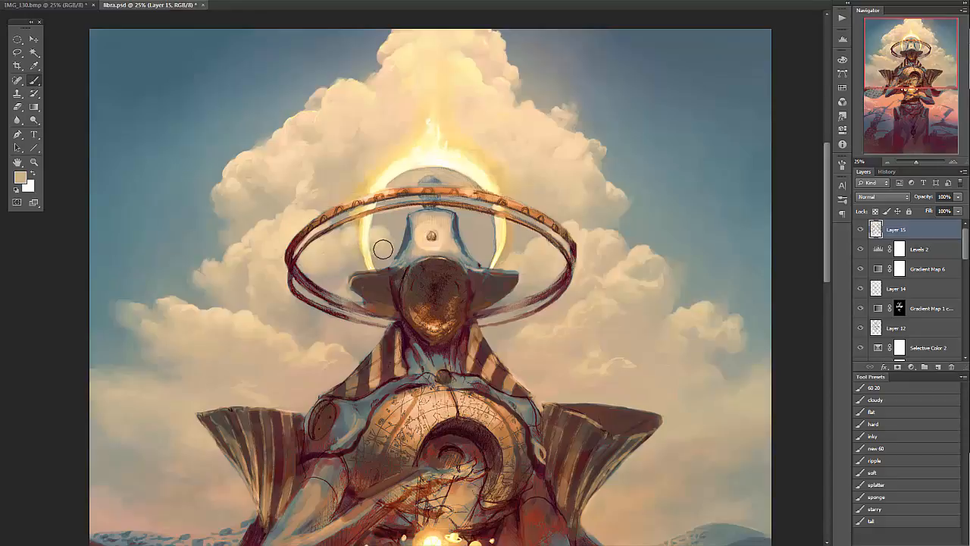
left_click(391, 241, "alt")
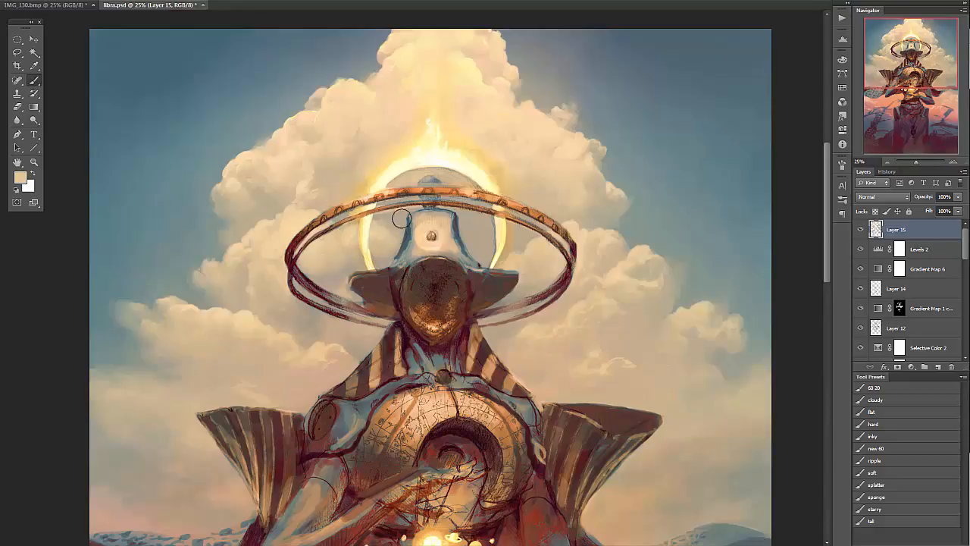
- Warm the cloud inside both side edges of the glowing halo disc with sampled cream and golden yellow
left_click(522, 235, "alt")
left_click_drag(490, 235, 490, 260)
left_click_drag(366, 242, 370, 265)
left_click(376, 172, "alt")
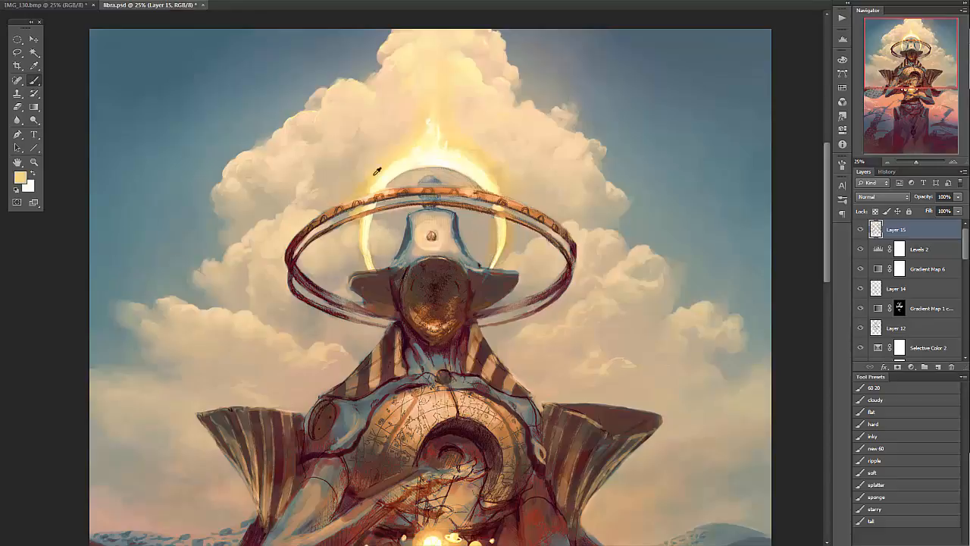
left_click(372, 277, "alt")
left_click(389, 163, "alt")
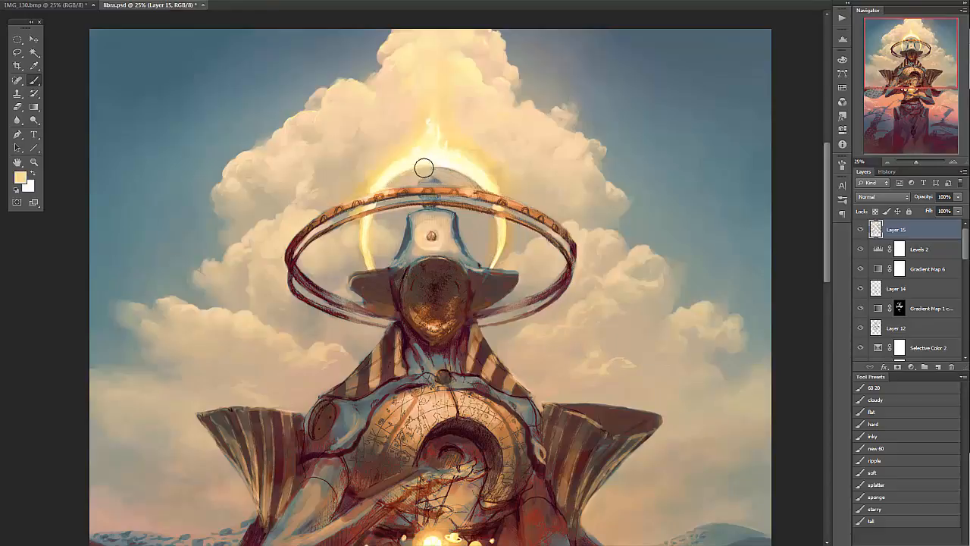
- Blend the halo disc's upper inside and right rim into the glow with sampled pale yellow and tan
mouse_move(424, 167)
left_mouse_down()
mouse_move(486, 189)
mouse_move(466, 178)
left_mouse_up()
left_click(464, 121, "alt")
left_click(450, 148, "alt")
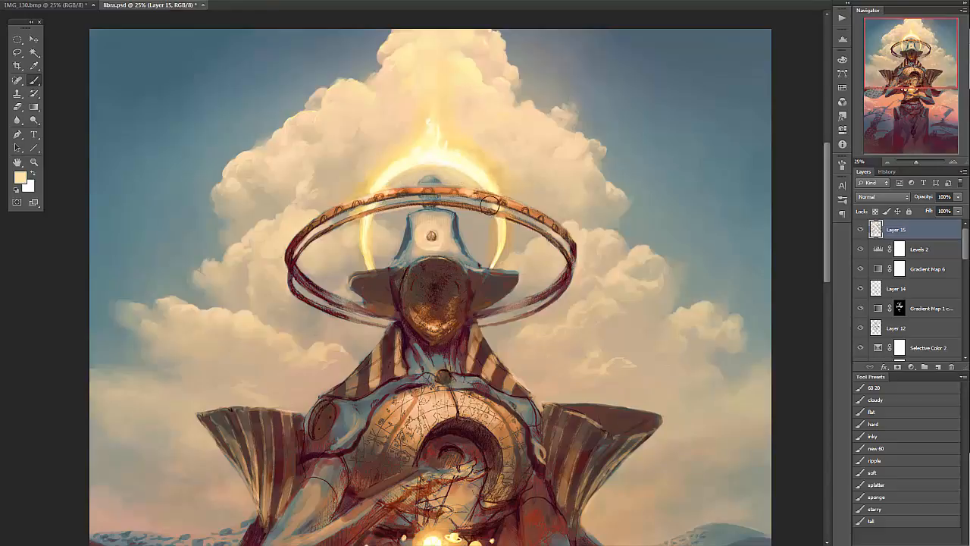
left_click(492, 244, "alt")
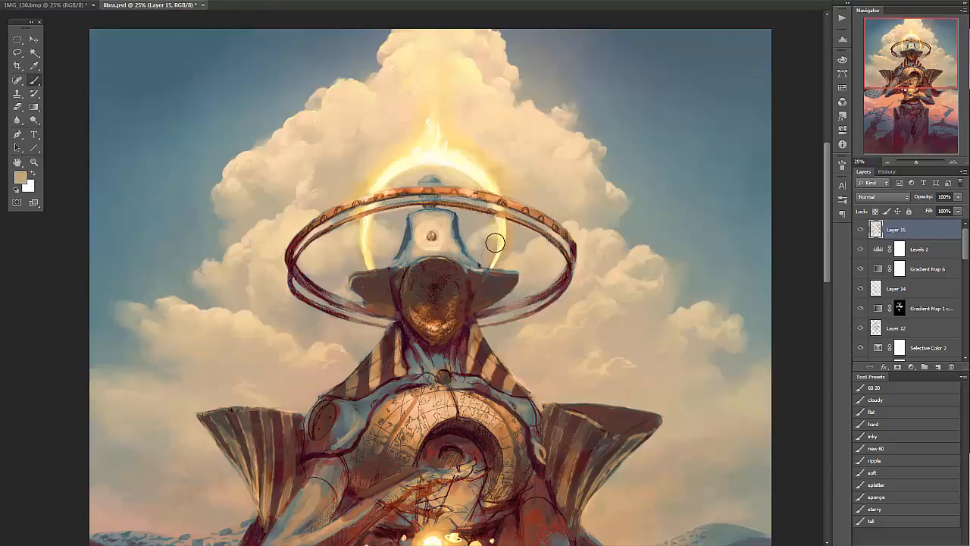
left_click(514, 239, "alt")
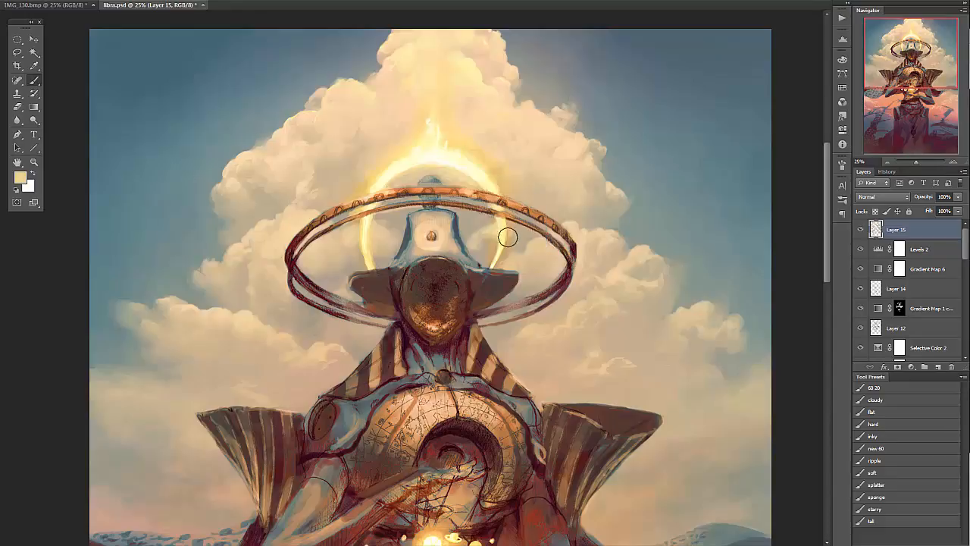
left_click(492, 66, "alt")
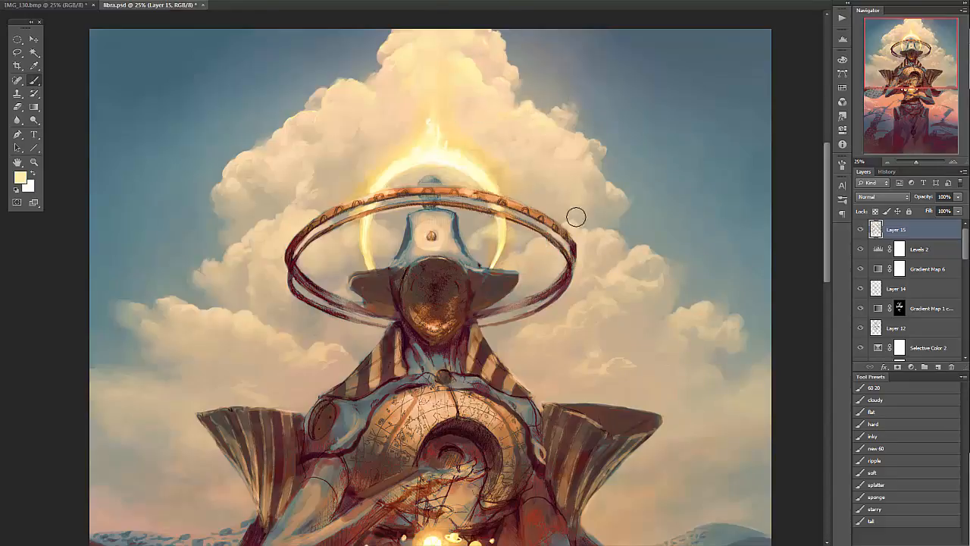
- Paint a small wispy cloud above the far-left billow and soften it with sampled beige and grey-green
left_click(733, 313, "alt")
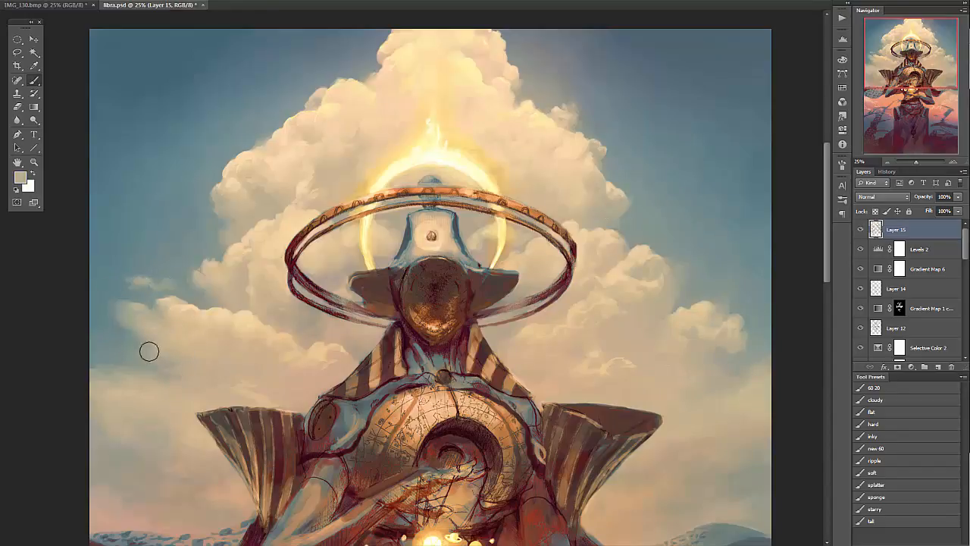
left_click(131, 281, "alt")
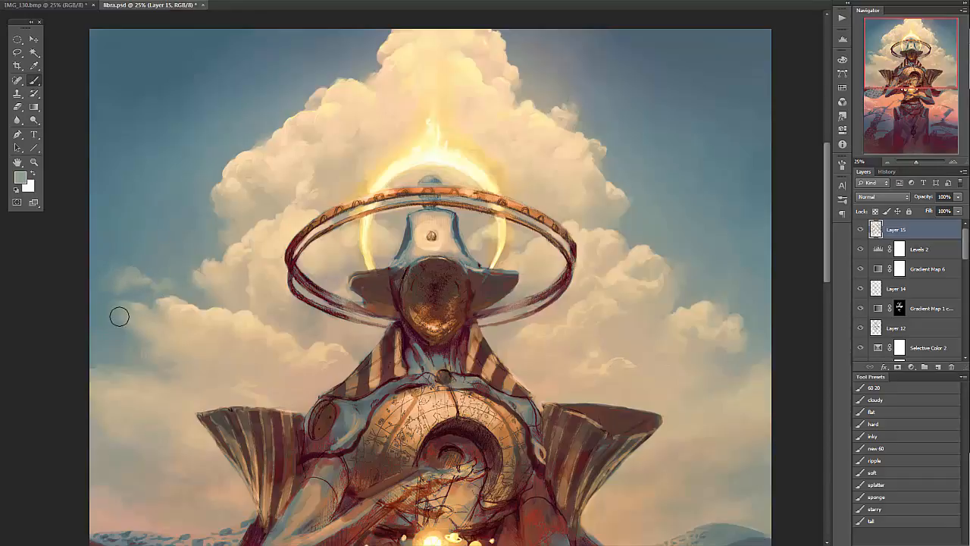
left_click(125, 294, "alt")
left_click_drag(116, 294, 139, 298)
left_click(149, 285, "alt")
left_click(184, 283, "alt")
- Touch up the sky and hazy clouds on the figure's right side with sampled blue-grey and tan
left_click(591, 247, "alt")
left_click(687, 204, "alt")
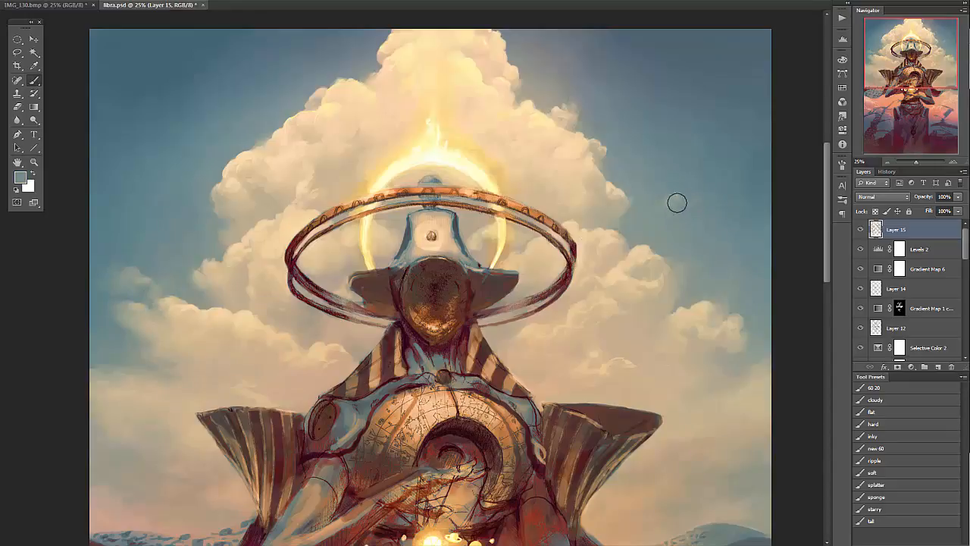
left_click_drag(734, 431, 703, 340)
left_click(686, 332, "alt")
left_click_drag(636, 407, 658, 297)
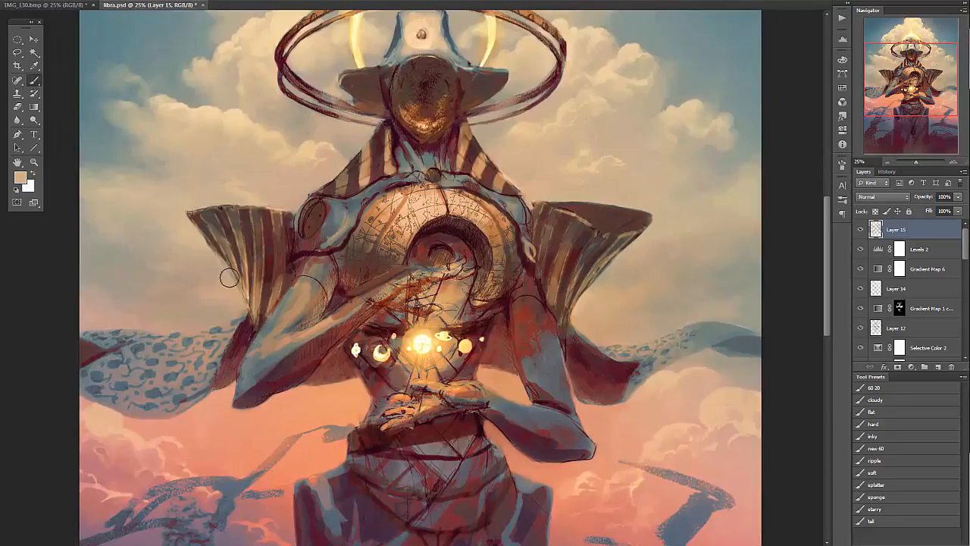
- Touch up the hazy cloud above the right shoulder cone with sampled warm cream and save libra.psd
left_click(607, 158, "alt")
left_click(638, 175, "alt")
left_click(639, 175, "alt")
key("ctrl+s")
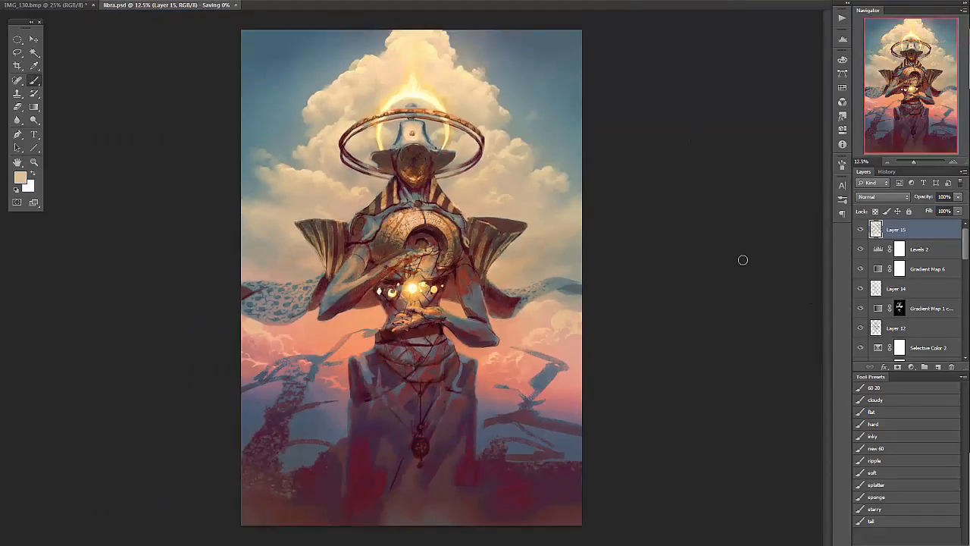